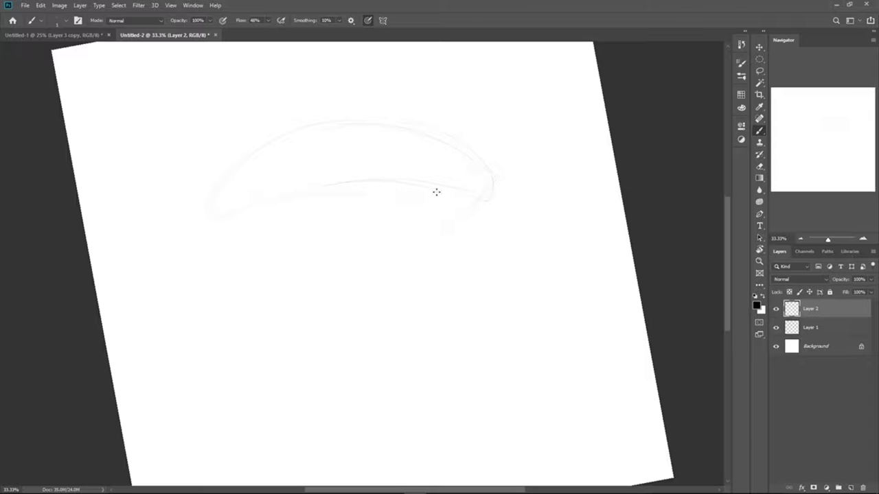
Sketch the large mushroom's cap underside and the curved stem below it with thin, light lines on Layer 2
{"action": "key", "text": "r"}
{"action": "mouse_move", "coordinate": [511, 122]}
{"action": "left_mouse_down"}
{"action": "mouse_move", "coordinate": [571, 208]}
{"action": "mouse_move", "coordinate": [483, 90]}
{"action": "left_mouse_up"}
{"action": "left_click_drag", "start_coordinate": [371, 118], "coordinate": [431, 130]}
{"action": "key", "text": "r"}
{"action": "left_click_drag", "start_coordinate": [461, 155], "coordinate": [483, 290]}
{"action": "left_click_drag", "start_coordinate": [321, 249], "coordinate": [385, 327]}
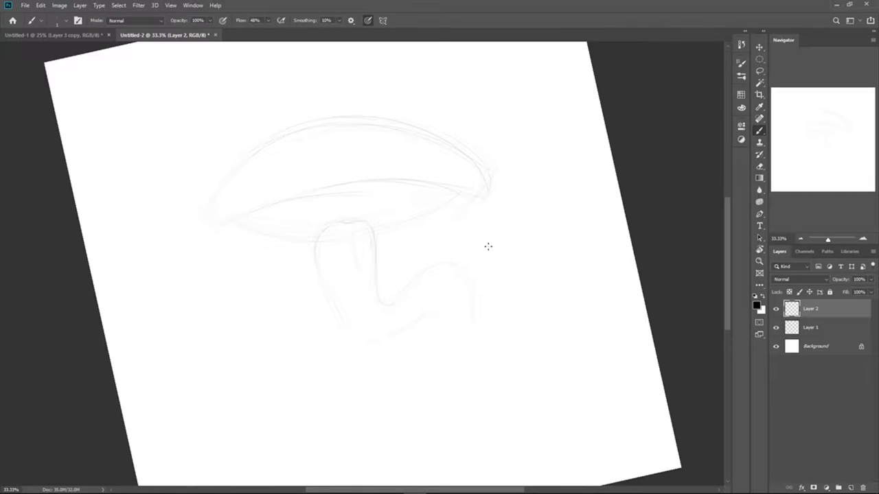
Sketch the small mushroom at the stem's base and refine the rim and gills of the large cap
{"action": "left_click_drag", "start_coordinate": [397, 352], "coordinate": [456, 369]}
{"action": "left_click_drag", "start_coordinate": [232, 218], "coordinate": [490, 186]}
{"action": "key", "text": "r"}
{"action": "mouse_move", "coordinate": [531, 227]}
{"action": "left_mouse_down"}
{"action": "mouse_move", "coordinate": [434, 116]}
{"action": "mouse_move", "coordinate": [415, 115]}
{"action": "left_mouse_up"}
{"action": "key", "text": "r"}
{"action": "left_click_drag", "start_coordinate": [516, 69], "coordinate": [604, 204]}
Erase stray sketch lines around the large mushroom cap with a round 100-pixel eraser
{"action": "key", "text": "e"}
{"action": "key", "text": "bracketleft"}
{"action": "key", "text": "bracketleft"}
{"action": "key", "text": "bracketleft"}
{"action": "key", "text": "bracketleft"}
{"action": "key", "text": "bracketleft"}
{"action": "left_click", "coordinate": [66, 21]}
{"action": "left_click", "coordinate": [388, 108]}
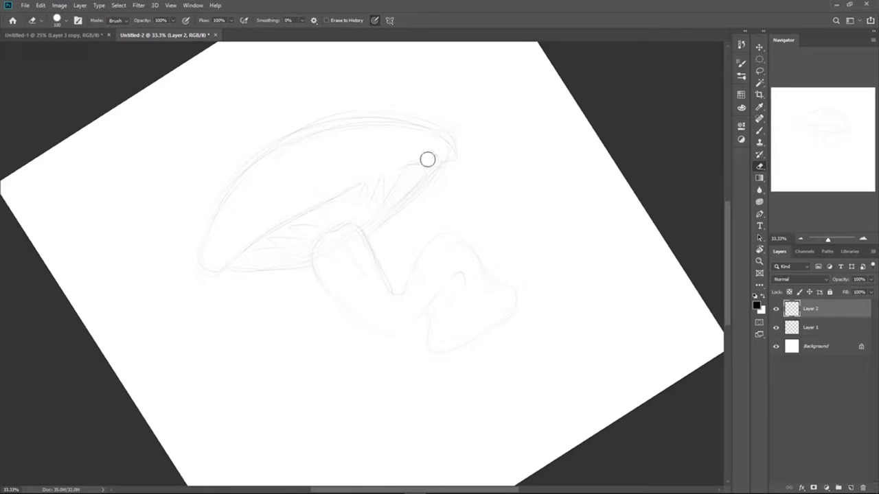
{"action": "key", "text": "b"}
{"action": "key", "text": "e"}
{"action": "mouse_move", "coordinate": [465, 140]}
{"action": "left_mouse_down"}
{"action": "mouse_move", "coordinate": [344, 107]}
{"action": "mouse_move", "coordinate": [208, 143]}
{"action": "left_mouse_up"}
{"action": "left_click_drag", "start_coordinate": [360, 82], "coordinate": [269, 151]}
Redraw the cap's upper outline and erase loose lines around the small mushroom
{"action": "key", "text": "b"}
{"action": "left_click_drag", "start_coordinate": [306, 125], "coordinate": [254, 162]}
{"action": "key", "text": "r"}
{"action": "mouse_move", "coordinate": [553, 165]}
{"action": "left_mouse_down"}
{"action": "mouse_move", "coordinate": [579, 227]}
{"action": "mouse_move", "coordinate": [580, 294]}
{"action": "left_mouse_up"}
{"action": "key", "text": "e"}
{"action": "left_click_drag", "start_coordinate": [533, 355], "coordinate": [531, 268]}
Lower the sketch layer's opacity, then choose a mid-gray foreground color for painting on Layer 1
{"action": "key", "text": "r"}
{"action": "left_click", "coordinate": [870, 280]}
{"action": "left_click_drag", "start_coordinate": [871, 288], "coordinate": [855, 289]}
{"action": "left_click", "coordinate": [817, 330]}
{"action": "left_click", "coordinate": [757, 305]}
{"action": "left_click_drag", "start_coordinate": [481, 354], "coordinate": [481, 326]}
{"action": "left_click", "coordinate": [690, 263]}
Choose a large soft brush and block in the cap's outer left and upper edge in gray
{"action": "key", "text": "b"}
{"action": "left_click", "coordinate": [66, 22]}
{"action": "left_click", "coordinate": [65, 151]}
{"action": "left_click", "coordinate": [487, 193]}
{"action": "key", "text": "bracketleft"}
{"action": "key", "text": "bracketleft"}
{"action": "key", "text": "bracketleft"}
{"action": "key", "text": "bracketleft"}
{"action": "key", "text": "bracketleft"}
{"action": "key", "text": "bracketleft"}
{"action": "key", "text": "bracketleft"}
{"action": "key", "text": "bracketleft"}
{"action": "key", "text": "bracketleft"}
{"action": "key", "text": "bracketleft"}
{"action": "key", "text": "r"}
{"action": "mouse_move", "coordinate": [212, 152]}
{"action": "left_mouse_down"}
{"action": "mouse_move", "coordinate": [183, 212]}
{"action": "mouse_move", "coordinate": [226, 135]}
{"action": "left_mouse_up"}
{"action": "key", "text": "b"}
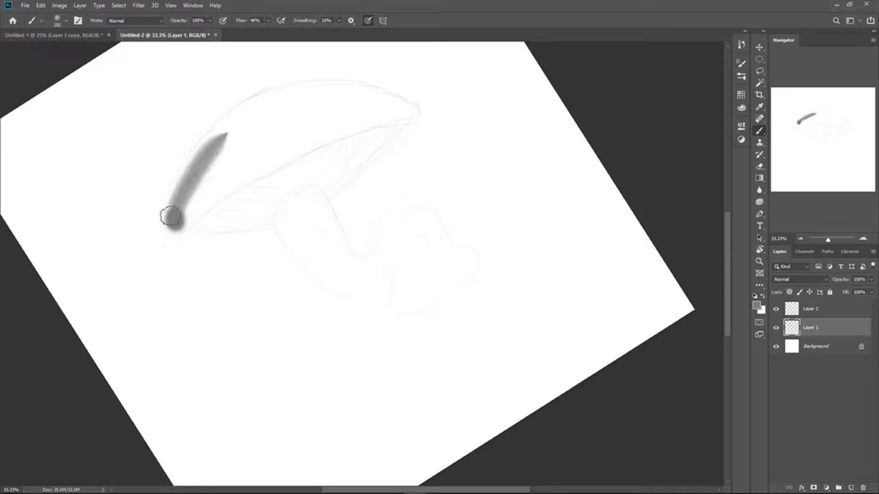
{"action": "left_click_drag", "start_coordinate": [170, 216], "coordinate": [348, 92]}
Turn off pen pressure for size and fill the rest of the cap with gray down to the stem
{"action": "left_click", "coordinate": [368, 23]}
{"action": "key", "text": "r"}
{"action": "left_click_drag", "start_coordinate": [556, 126], "coordinate": [492, 18]}
{"action": "key", "text": "b"}
{"action": "key", "text": "bracketleft"}
{"action": "left_click_drag", "start_coordinate": [266, 119], "coordinate": [339, 105]}
{"action": "mouse_move", "coordinate": [339, 104]}
{"action": "left_mouse_down"}
{"action": "mouse_move", "coordinate": [171, 261]}
{"action": "mouse_move", "coordinate": [337, 111]}
{"action": "mouse_move", "coordinate": [234, 151]}
{"action": "mouse_move", "coordinate": [308, 116]}
{"action": "mouse_move", "coordinate": [189, 309]}
{"action": "mouse_move", "coordinate": [226, 268]}
{"action": "mouse_move", "coordinate": [193, 309]}
{"action": "mouse_move", "coordinate": [330, 108]}
{"action": "mouse_move", "coordinate": [298, 228]}
{"action": "left_mouse_up"}
{"action": "key", "text": "r"}
{"action": "mouse_move", "coordinate": [408, 123]}
{"action": "left_mouse_down"}
{"action": "mouse_move", "coordinate": [445, 142]}
{"action": "mouse_move", "coordinate": [505, 298]}
{"action": "left_mouse_up"}
{"action": "left_click_drag", "start_coordinate": [349, 181], "coordinate": [332, 232]}
Choose a different eraser tip and trim the gray paint where the cap's underside meets the stem
{"action": "key", "text": "r"}
{"action": "left_click_drag", "start_coordinate": [491, 195], "coordinate": [469, 167]}
{"action": "key", "text": "e"}
{"action": "left_click", "coordinate": [65, 21]}
{"action": "double_click", "coordinate": [91, 122]}
{"action": "key", "text": "bracketleft"}
{"action": "key", "text": "bracketleft"}
{"action": "key", "text": "bracketleft"}
{"action": "key", "text": "bracketleft"}
{"action": "key", "text": "bracketleft"}
{"action": "key", "text": "bracketleft"}
{"action": "key", "text": "bracketleft"}
{"action": "key", "text": "bracketleft"}
{"action": "key", "text": "bracketleft"}
{"action": "key", "text": "bracketleft"}
{"action": "key", "text": "bracketleft"}
{"action": "key", "text": "bracketleft"}
{"action": "key", "text": "bracketleft"}
{"action": "key", "text": "bracketleft"}
{"action": "left_click_drag", "start_coordinate": [309, 256], "coordinate": [326, 281]}
Paint the large mushroom's curved stem in gray following the sketch
{"action": "key", "text": "r"}
{"action": "left_click_drag", "start_coordinate": [500, 242], "coordinate": [308, 131]}
{"action": "key", "text": "b"}
{"action": "mouse_move", "coordinate": [289, 267]}
{"action": "left_mouse_down"}
{"action": "mouse_move", "coordinate": [377, 284]}
{"action": "mouse_move", "coordinate": [295, 300]}
{"action": "mouse_move", "coordinate": [314, 306]}
{"action": "left_mouse_up"}
{"action": "mouse_move", "coordinate": [360, 266]}
{"action": "left_mouse_down"}
{"action": "mouse_move", "coordinate": [350, 190]}
{"action": "mouse_move", "coordinate": [386, 175]}
{"action": "mouse_move", "coordinate": [424, 198]}
{"action": "mouse_move", "coordinate": [425, 244]}
{"action": "mouse_move", "coordinate": [393, 241]}
{"action": "mouse_move", "coordinate": [374, 255]}
{"action": "left_mouse_up"}
{"action": "key", "text": "r"}
{"action": "mouse_move", "coordinate": [398, 323]}
{"action": "left_mouse_down"}
{"action": "mouse_move", "coordinate": [309, 225]}
{"action": "mouse_move", "coordinate": [346, 219]}
{"action": "left_mouse_up"}
{"action": "left_click_drag", "start_coordinate": [356, 264], "coordinate": [374, 294]}
Refine the cap's gray fill and erase the paint spilling over its edge
{"action": "key", "text": "r"}
{"action": "left_click_drag", "start_coordinate": [414, 184], "coordinate": [183, 250]}
{"action": "left_click_drag", "start_coordinate": [321, 203], "coordinate": [342, 180]}
{"action": "key", "text": "e"}
{"action": "left_click_drag", "start_coordinate": [381, 143], "coordinate": [329, 216]}
Fill in the small mushroom's silhouette at the stem's base with gray
{"action": "key", "text": "b"}
{"action": "mouse_move", "coordinate": [375, 248]}
{"action": "left_mouse_down"}
{"action": "mouse_move", "coordinate": [403, 204]}
{"action": "mouse_move", "coordinate": [368, 187]}
{"action": "mouse_move", "coordinate": [352, 195]}
{"action": "mouse_move", "coordinate": [382, 194]}
{"action": "mouse_move", "coordinate": [416, 236]}
{"action": "mouse_move", "coordinate": [398, 193]}
{"action": "mouse_move", "coordinate": [402, 230]}
{"action": "mouse_move", "coordinate": [515, 227]}
{"action": "mouse_move", "coordinate": [493, 347]}
{"action": "left_mouse_up"}
{"action": "key", "text": "r"}
{"action": "key", "text": "bracketright"}
{"action": "key", "text": "bracketright"}
{"action": "key", "text": "bracketright"}
{"action": "key", "text": "r"}
Turn on pen pressure for opacity and shade the underside of the large cap with black
{"action": "left_click", "coordinate": [758, 306]}
{"action": "left_click", "coordinate": [695, 280]}
{"action": "key", "text": "b"}
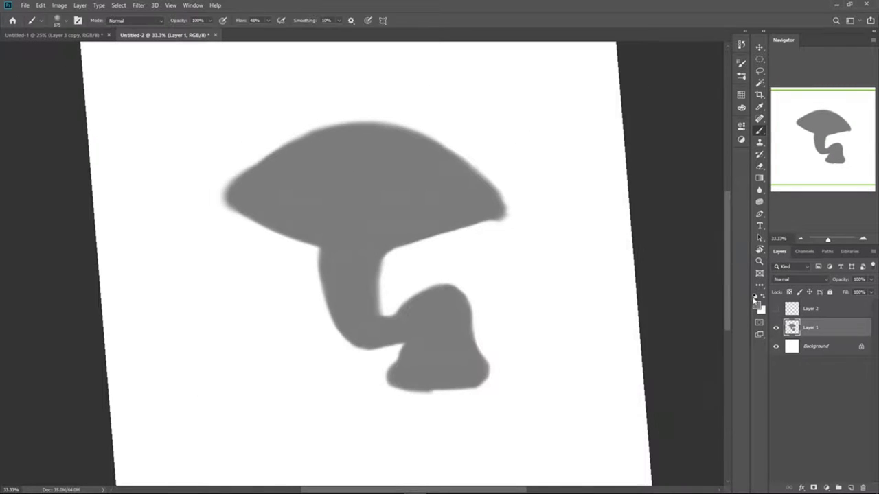
{"action": "left_click", "coordinate": [223, 20]}
{"action": "key", "text": "r"}
{"action": "left_click_drag", "start_coordinate": [520, 183], "coordinate": [465, 120]}
{"action": "key", "text": "b"}
{"action": "key", "text": "bracketright"}
{"action": "key", "text": "bracketright"}
{"action": "key", "text": "bracketright"}
{"action": "mouse_move", "coordinate": [273, 232]}
{"action": "left_mouse_down"}
{"action": "mouse_move", "coordinate": [235, 257]}
{"action": "mouse_move", "coordinate": [445, 157]}
{"action": "mouse_move", "coordinate": [230, 269]}
{"action": "left_mouse_up"}
Paint a dark shadow line along the cap's rim with a smaller black brush
{"action": "key", "text": "bracketleft"}
{"action": "key", "text": "bracketleft"}
{"action": "key", "text": "bracketleft"}
{"action": "key", "text": "bracketleft"}
{"action": "key", "text": "bracketleft"}
{"action": "key", "text": "bracketleft"}
{"action": "mouse_move", "coordinate": [215, 269]}
{"action": "left_mouse_down"}
{"action": "mouse_move", "coordinate": [293, 243]}
{"action": "mouse_move", "coordinate": [285, 232]}
{"action": "mouse_move", "coordinate": [395, 168]}
{"action": "mouse_move", "coordinate": [361, 189]}
{"action": "mouse_move", "coordinate": [458, 153]}
{"action": "mouse_move", "coordinate": [421, 168]}
{"action": "mouse_move", "coordinate": [449, 162]}
{"action": "left_mouse_up"}
{"action": "key", "text": "bracketleft"}
{"action": "key", "text": "bracketleft"}
{"action": "key", "text": "bracketleft"}
{"action": "key", "text": "bracketleft"}
{"action": "key", "text": "bracketleft"}
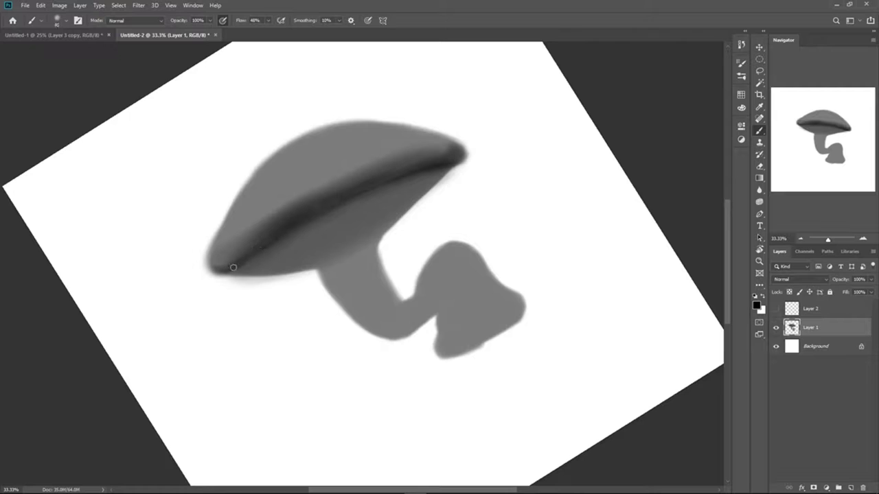
Widen the dark shading along the cap's rim with a larger brush
{"action": "key", "text": "bracketright"}
{"action": "key", "text": "bracketright"}
{"action": "key", "text": "bracketright"}
{"action": "key", "text": "bracketright"}
{"action": "key", "text": "bracketright"}
{"action": "left_click_drag", "start_coordinate": [376, 189], "coordinate": [454, 152]}
{"action": "left_click_drag", "start_coordinate": [220, 261], "coordinate": [224, 256]}
Undo the last shading strokes and paint over the cap's shadows with gray sampled from the small mushroom
{"action": "key", "text": "ctrl+z"}
{"action": "key", "text": "ctrl+z"}
{"action": "left_click", "coordinate": [449, 298], "text": "alt"}
{"action": "key", "text": "bracketright"}
{"action": "mouse_move", "coordinate": [215, 262]}
{"action": "left_mouse_down"}
{"action": "mouse_move", "coordinate": [275, 245]}
{"action": "mouse_move", "coordinate": [313, 254]}
{"action": "mouse_move", "coordinate": [433, 169]}
{"action": "mouse_move", "coordinate": [298, 202]}
{"action": "mouse_move", "coordinate": [455, 153]}
{"action": "mouse_move", "coordinate": [330, 216]}
{"action": "left_mouse_up"}
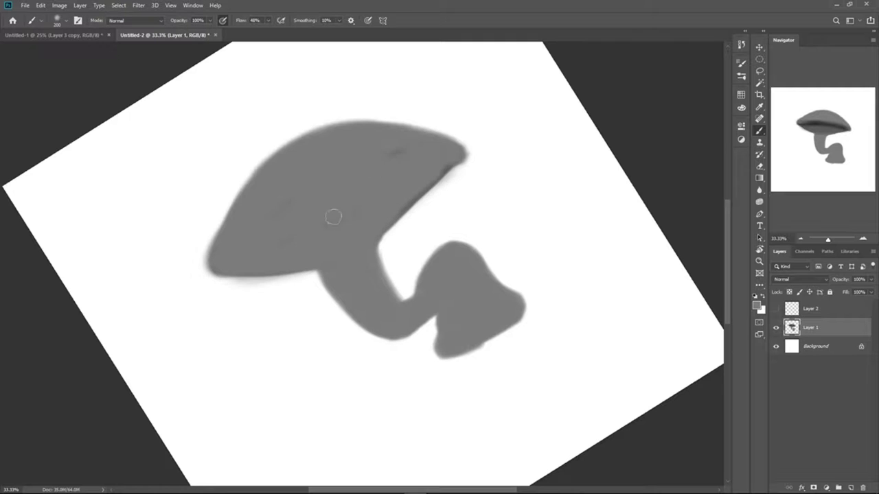
{"action": "left_click_drag", "start_coordinate": [454, 162], "coordinate": [389, 232]}
Erase the rough paint along the cap's lower and outer edges, and show the sketch on Layer 2
{"action": "key", "text": "r"}
{"action": "left_click_drag", "start_coordinate": [405, 185], "coordinate": [365, 174]}
{"action": "key", "text": "e"}
{"action": "left_click_drag", "start_coordinate": [313, 300], "coordinate": [238, 340]}
{"action": "left_click_drag", "start_coordinate": [399, 184], "coordinate": [416, 123]}
{"action": "key", "text": "r"}
{"action": "left_click_drag", "start_coordinate": [440, 81], "coordinate": [520, 145]}
{"action": "key", "text": "e"}
{"action": "left_click_drag", "start_coordinate": [215, 218], "coordinate": [206, 253]}
{"action": "left_click", "coordinate": [775, 311]}
{"action": "key", "text": "b"}
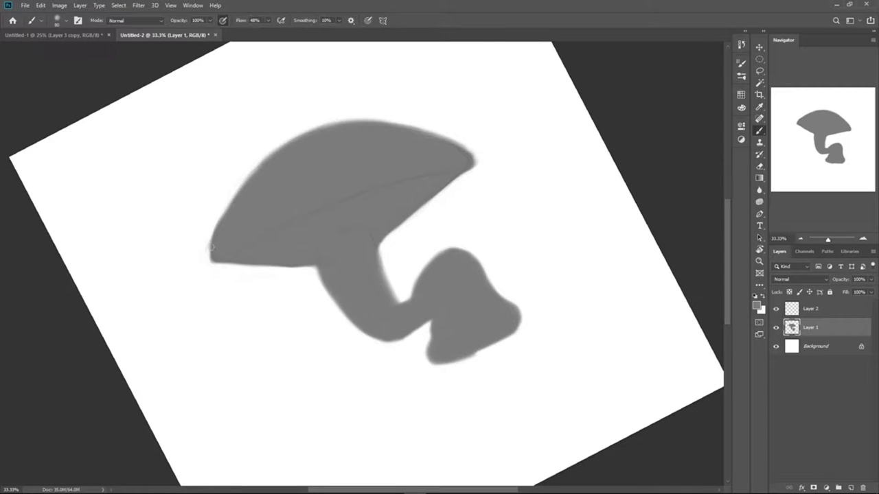
Refine the large cap's silhouette on Layer 1, erasing and repainting its upper and outer edges in gray
{"action": "key", "text": "e"}
{"action": "key", "text": "b"}
{"action": "key", "text": "e"}
{"action": "mouse_move", "coordinate": [477, 169]}
{"action": "left_mouse_down"}
{"action": "mouse_move", "coordinate": [479, 151]}
{"action": "mouse_move", "coordinate": [350, 101]}
{"action": "left_mouse_up"}
{"action": "key", "text": "r"}
{"action": "mouse_move", "coordinate": [336, 111]}
{"action": "left_mouse_down"}
{"action": "mouse_move", "coordinate": [275, 141]}
{"action": "mouse_move", "coordinate": [226, 315]}
{"action": "left_mouse_up"}
{"action": "key", "text": "b"}
{"action": "left_click_drag", "start_coordinate": [225, 277], "coordinate": [254, 373]}
Smooth both edges of the large mushroom's stem where it meets the cap with gray paint
{"action": "key", "text": "e"}
{"action": "key", "text": "r"}
{"action": "left_click_drag", "start_coordinate": [430, 238], "coordinate": [414, 315]}
{"action": "key", "text": "b"}
{"action": "left_click_drag", "start_coordinate": [382, 250], "coordinate": [390, 307]}
{"action": "left_click_drag", "start_coordinate": [318, 257], "coordinate": [325, 269]}
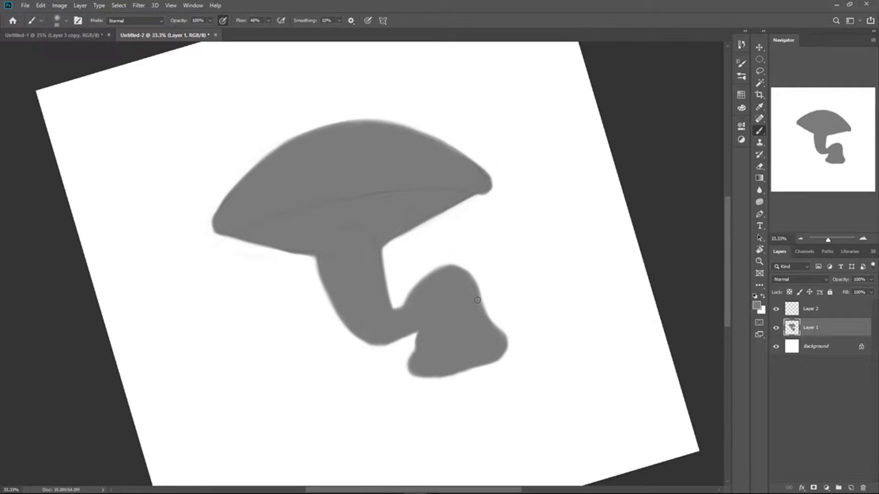
Add a new layer clipped to Layer 1, set the foreground color to black, and hide the Layer 2 sketch
{"action": "key", "text": "ctrl+shift+n"}
{"action": "key", "text": "Return"}
{"action": "left_click", "coordinate": [757, 305]}
{"action": "left_click", "coordinate": [484, 382]}
{"action": "left_click", "coordinate": [691, 264]}
{"action": "left_click", "coordinate": [776, 309]}
Paint a soft dark shadow band along the full length of the large cap's rim on Layer 3
{"action": "key", "text": "r"}
{"action": "mouse_move", "coordinate": [614, 245]}
{"action": "left_mouse_down"}
{"action": "mouse_move", "coordinate": [620, 179]}
{"action": "mouse_move", "coordinate": [609, 153]}
{"action": "left_mouse_up"}
{"action": "left_click_drag", "start_coordinate": [221, 280], "coordinate": [397, 159]}
{"action": "key", "text": "ctrl+z"}
{"action": "key", "text": "ctrl+z"}
{"action": "mouse_move", "coordinate": [222, 279]}
{"action": "left_mouse_down"}
{"action": "mouse_move", "coordinate": [468, 162]}
{"action": "mouse_move", "coordinate": [210, 296]}
{"action": "mouse_move", "coordinate": [480, 140]}
{"action": "left_mouse_up"}
{"action": "left_click_drag", "start_coordinate": [480, 140], "coordinate": [214, 274]}
{"action": "key", "text": "["}
{"action": "left_click_drag", "start_coordinate": [445, 142], "coordinate": [235, 275]}
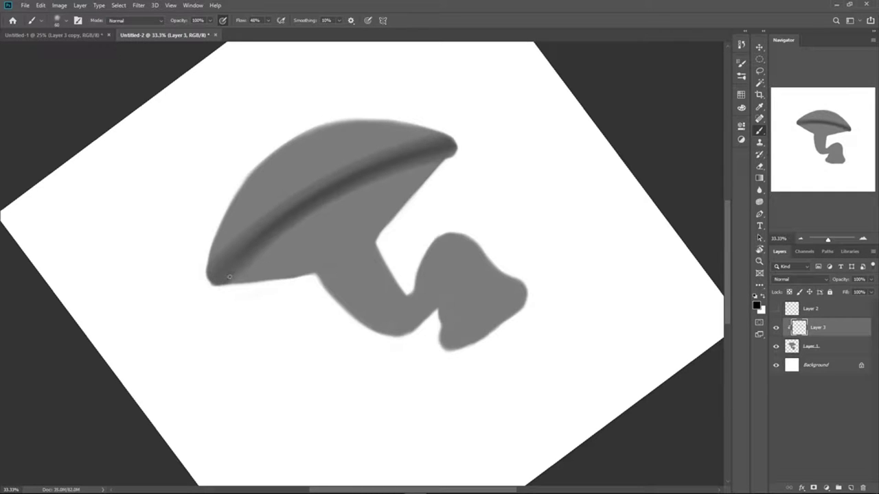
Widen the shading across the lower part of the large cap with a much larger soft black brush
{"action": "key", "text": "r"}
{"action": "left_click_drag", "start_coordinate": [249, 257], "coordinate": [441, 159]}
{"action": "key", "text": "b"}
{"action": "mouse_move", "coordinate": [413, 130]}
{"action": "left_mouse_down"}
{"action": "mouse_move", "coordinate": [375, 152]}
{"action": "mouse_move", "coordinate": [265, 259]}
{"action": "mouse_move", "coordinate": [234, 319]}
{"action": "mouse_move", "coordinate": [377, 150]}
{"action": "mouse_move", "coordinate": [232, 317]}
{"action": "mouse_move", "coordinate": [307, 189]}
{"action": "mouse_move", "coordinate": [398, 120]}
{"action": "mouse_move", "coordinate": [245, 341]}
{"action": "left_mouse_up"}
{"action": "key", "text": "]"}
{"action": "key", "text": "]"}
{"action": "key", "text": "]"}
{"action": "key", "text": "]"}
{"action": "key", "text": "]"}
{"action": "key", "text": "]"}
{"action": "mouse_move", "coordinate": [394, 158]}
{"action": "left_mouse_down"}
{"action": "mouse_move", "coordinate": [221, 371]}
{"action": "mouse_move", "coordinate": [196, 312]}
{"action": "left_mouse_up"}
Deepen the crease along the cap's rim and darken the underside down to the top of the stem
{"action": "key", "text": "r"}
{"action": "key", "text": "b"}
{"action": "key", "text": "["}
{"action": "key", "text": "["}
{"action": "left_click_drag", "start_coordinate": [237, 264], "coordinate": [418, 167]}
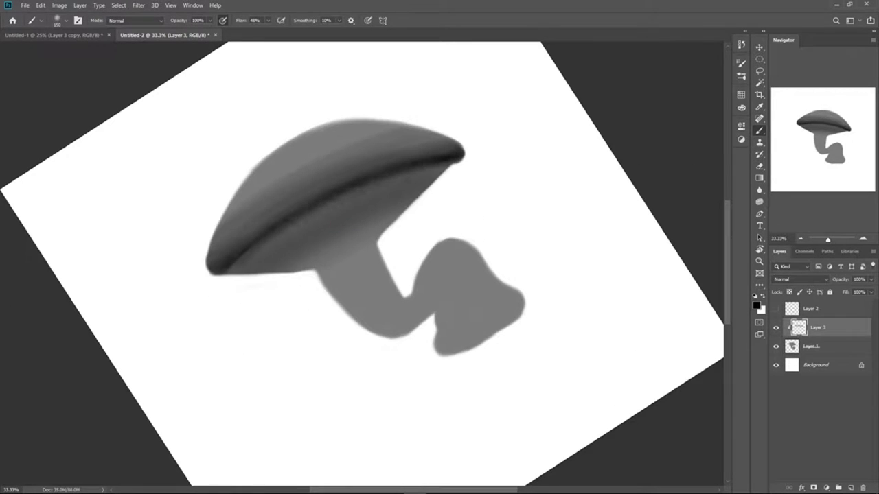
{"action": "key", "text": "r"}
{"action": "left_click_drag", "start_coordinate": [219, 276], "coordinate": [481, 197]}
{"action": "key", "text": "b"}
{"action": "mouse_move", "coordinate": [320, 243]}
{"action": "left_mouse_down"}
{"action": "mouse_move", "coordinate": [322, 251]}
{"action": "mouse_move", "coordinate": [350, 233]}
{"action": "left_mouse_up"}
Paint thin dark gill lines with a small brush from the cap's right rim to the stem
{"action": "key", "text": "["}
{"action": "key", "text": "["}
{"action": "key", "text": "["}
{"action": "key", "text": "["}
{"action": "key", "text": "["}
{"action": "key", "text": "["}
{"action": "key", "text": "["}
{"action": "left_click_drag", "start_coordinate": [461, 192], "coordinate": [386, 238]}
{"action": "left_click_drag", "start_coordinate": [433, 190], "coordinate": [382, 243]}
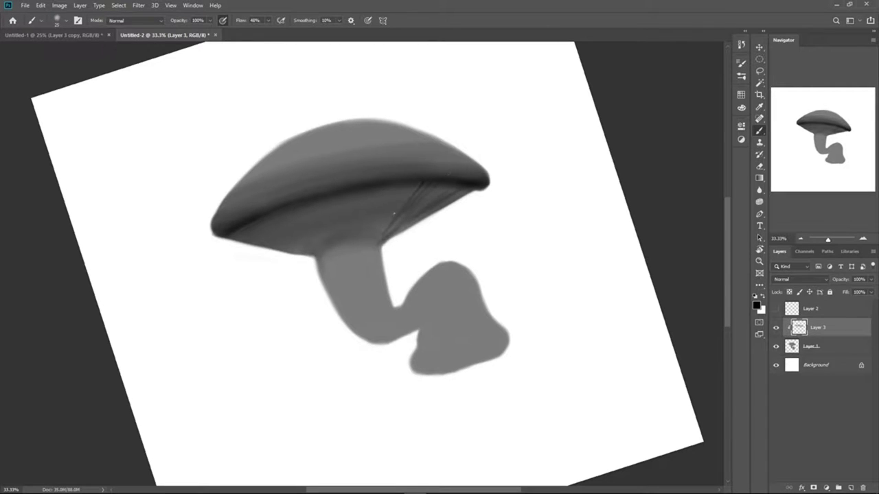
Darken the outer edges of the cap's underside and the corner beside the stem with a slightly larger brush
{"action": "left_click_drag", "start_coordinate": [317, 258], "coordinate": [336, 246]}
{"action": "key", "text": "]"}
{"action": "key", "text": "]"}
{"action": "key", "text": "]"}
{"action": "key", "text": "]"}
{"action": "key", "text": "]"}
{"action": "mouse_move", "coordinate": [468, 191]}
{"action": "left_mouse_down"}
{"action": "mouse_move", "coordinate": [373, 243]}
{"action": "mouse_move", "coordinate": [457, 189]}
{"action": "left_mouse_up"}
{"action": "key", "text": "r"}
{"action": "left_click_drag", "start_coordinate": [487, 214], "coordinate": [427, 112]}
{"action": "key", "text": "b"}
{"action": "left_click_drag", "start_coordinate": [316, 294], "coordinate": [274, 308]}
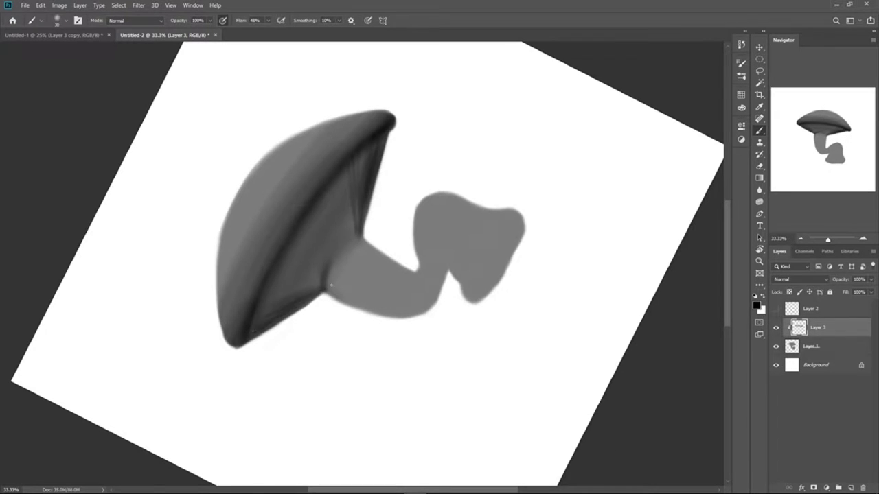
Paint fine gill lines fanning out from the left side of the stem's top with a smaller brush
{"action": "key", "text": "r"}
{"action": "left_click_drag", "start_coordinate": [434, 227], "coordinate": [378, 194]}
{"action": "key", "text": "b"}
{"action": "key", "text": "["}
{"action": "left_click_drag", "start_coordinate": [334, 321], "coordinate": [344, 307]}
{"action": "key", "text": "["}
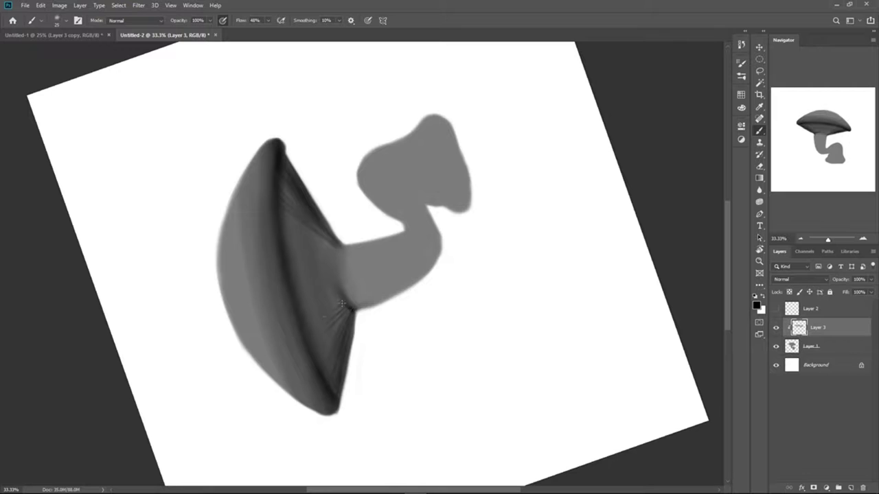
{"action": "key", "text": "r"}
{"action": "left_click_drag", "start_coordinate": [339, 248], "coordinate": [391, 249]}
{"action": "key", "text": "b"}
Extend the fine gill lines on both sides of the cap's underside, from the stem to the rim
{"action": "key", "text": "r"}
{"action": "mouse_move", "coordinate": [511, 242]}
{"action": "left_mouse_down"}
{"action": "mouse_move", "coordinate": [383, 242]}
{"action": "mouse_move", "coordinate": [518, 157]}
{"action": "mouse_move", "coordinate": [356, 365]}
{"action": "left_mouse_up"}
{"action": "key", "text": "b"}
{"action": "key", "text": "bracketright"}
{"action": "key", "text": "r"}
{"action": "key", "text": "b"}
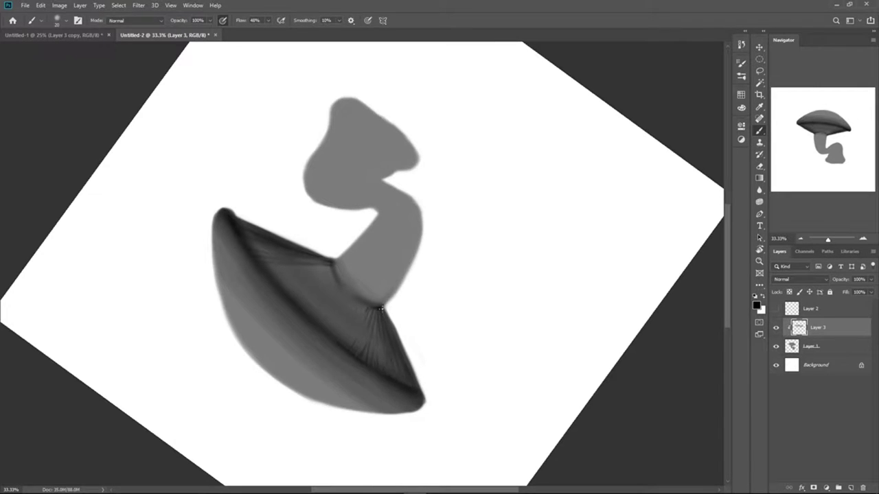
{"action": "key", "text": "r"}
{"action": "left_click_drag", "start_coordinate": [381, 309], "coordinate": [355, 267]}
{"action": "key", "text": "b"}
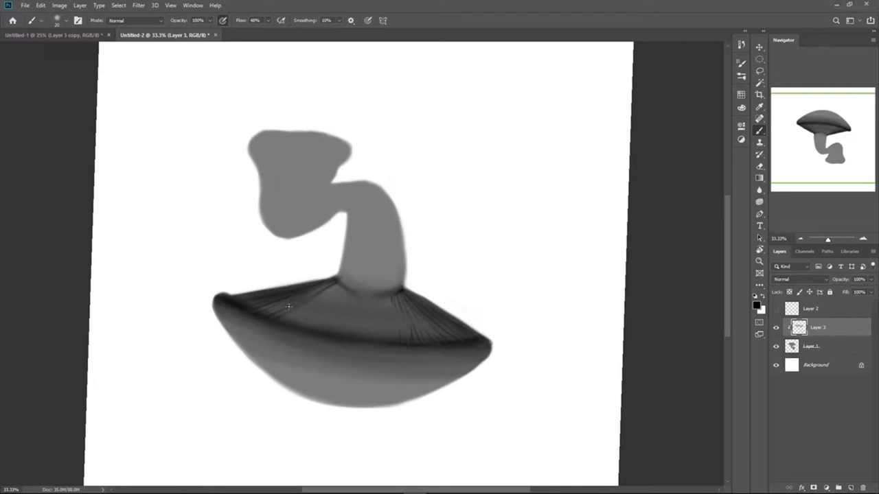
Deepen the shadows across the gills and around the joint between cap and stem with a larger brush
{"action": "key", "text": "r"}
{"action": "left_click_drag", "start_coordinate": [354, 269], "coordinate": [347, 250]}
{"action": "key", "text": "b"}
{"action": "key", "text": "bracketright"}
{"action": "key", "text": "bracketright"}
{"action": "key", "text": "bracketright"}
{"action": "key", "text": "r"}
{"action": "mouse_move", "coordinate": [497, 270]}
{"action": "left_mouse_down"}
{"action": "mouse_move", "coordinate": [461, 172]}
{"action": "mouse_move", "coordinate": [357, 395]}
{"action": "left_mouse_up"}
{"action": "key", "text": "b"}
{"action": "left_click_drag", "start_coordinate": [320, 252], "coordinate": [357, 333]}
{"action": "key", "text": "r"}
{"action": "left_click_drag", "start_coordinate": [543, 251], "coordinate": [526, 186]}
{"action": "mouse_move", "coordinate": [386, 333]}
{"action": "left_mouse_down"}
{"action": "mouse_move", "coordinate": [437, 299]}
{"action": "mouse_move", "coordinate": [447, 279]}
{"action": "mouse_move", "coordinate": [440, 240]}
{"action": "mouse_move", "coordinate": [334, 294]}
{"action": "left_mouse_up"}
Shade both edges of the stem and its curve into the small mushroom with a large soft black brush
{"action": "key", "text": "r"}
{"action": "key", "text": "b"}
{"action": "key", "text": "bracketright"}
{"action": "key", "text": "bracketright"}
{"action": "key", "text": "bracketright"}
{"action": "key", "text": "bracketright"}
{"action": "key", "text": "bracketright"}
{"action": "key", "text": "bracketright"}
{"action": "key", "text": "bracketright"}
{"action": "left_click_drag", "start_coordinate": [347, 256], "coordinate": [401, 305]}
{"action": "mouse_move", "coordinate": [354, 241]}
{"action": "left_mouse_down"}
{"action": "mouse_move", "coordinate": [420, 263]}
{"action": "mouse_move", "coordinate": [357, 243]}
{"action": "left_mouse_up"}
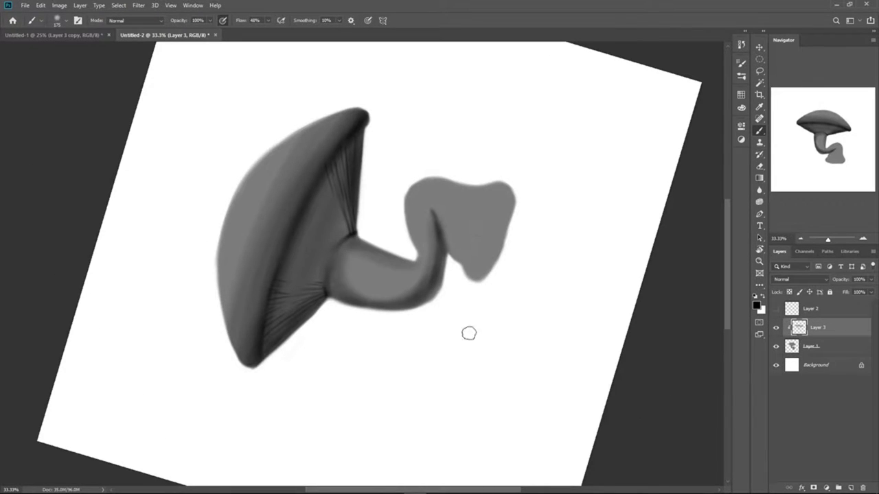
{"action": "mouse_move", "coordinate": [420, 268]}
{"action": "left_mouse_down"}
{"action": "mouse_move", "coordinate": [362, 234]}
{"action": "mouse_move", "coordinate": [352, 240]}
{"action": "left_mouse_up"}
{"action": "left_click_drag", "start_coordinate": [331, 276], "coordinate": [330, 296]}
Add more thin gill lines on the right half of the cap's underside with a 20 px brush
{"action": "key", "text": "r"}
{"action": "mouse_move", "coordinate": [588, 198]}
{"action": "left_mouse_down"}
{"action": "mouse_move", "coordinate": [573, 158]}
{"action": "mouse_move", "coordinate": [292, 89]}
{"action": "left_mouse_up"}
{"action": "key", "text": "b"}
{"action": "key", "text": "bracketleft"}
{"action": "key", "text": "bracketleft"}
{"action": "key", "text": "bracketleft"}
{"action": "key", "text": "bracketleft"}
{"action": "key", "text": "bracketleft"}
{"action": "key", "text": "bracketleft"}
{"action": "key", "text": "bracketleft"}
{"action": "key", "text": "bracketleft"}
{"action": "key", "text": "bracketleft"}
{"action": "key", "text": "bracketleft"}
{"action": "key", "text": "bracketleft"}
{"action": "key", "text": "bracketleft"}
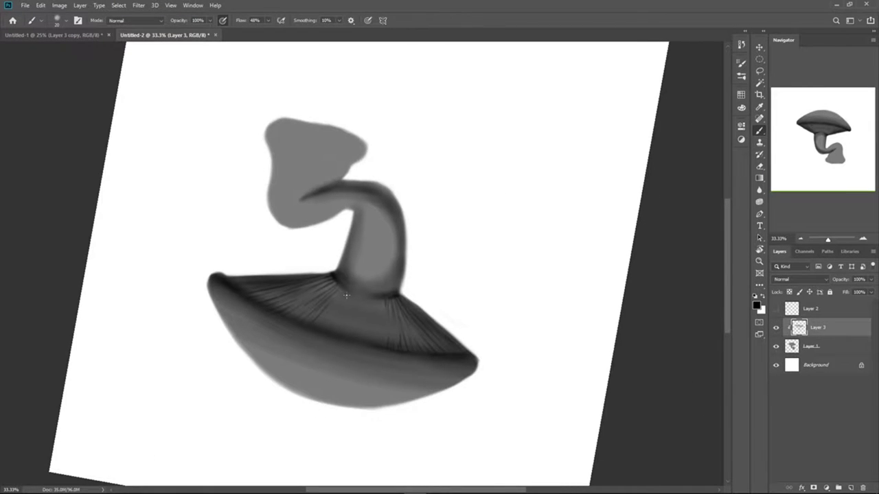
{"action": "key", "text": "r"}
{"action": "left_click_drag", "start_coordinate": [330, 332], "coordinate": [291, 237]}
Draw more thin black gill lines on the cap's underside, working from both sides toward the gap beside the stem
{"action": "key", "text": "r"}
{"action": "mouse_move", "coordinate": [527, 146]}
{"action": "left_mouse_down"}
{"action": "mouse_move", "coordinate": [455, 85]}
{"action": "mouse_move", "coordinate": [343, 62]}
{"action": "left_mouse_up"}
{"action": "key", "text": "b"}
{"action": "key", "text": "r"}
{"action": "left_click_drag", "start_coordinate": [452, 180], "coordinate": [474, 316]}
{"action": "key", "text": "b"}
{"action": "key", "text": "bracketleft"}
{"action": "key", "text": "bracketleft"}
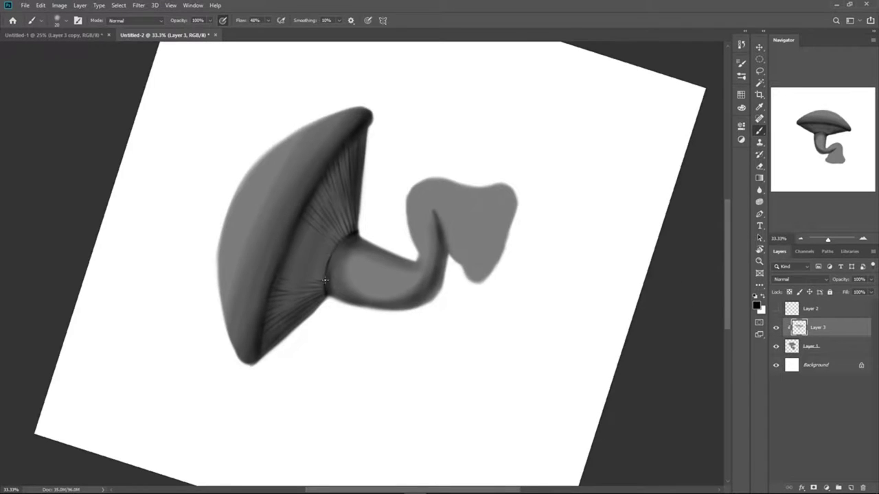
{"action": "key", "text": "r"}
{"action": "left_click_drag", "start_coordinate": [325, 276], "coordinate": [334, 276]}
{"action": "key", "text": "b"}
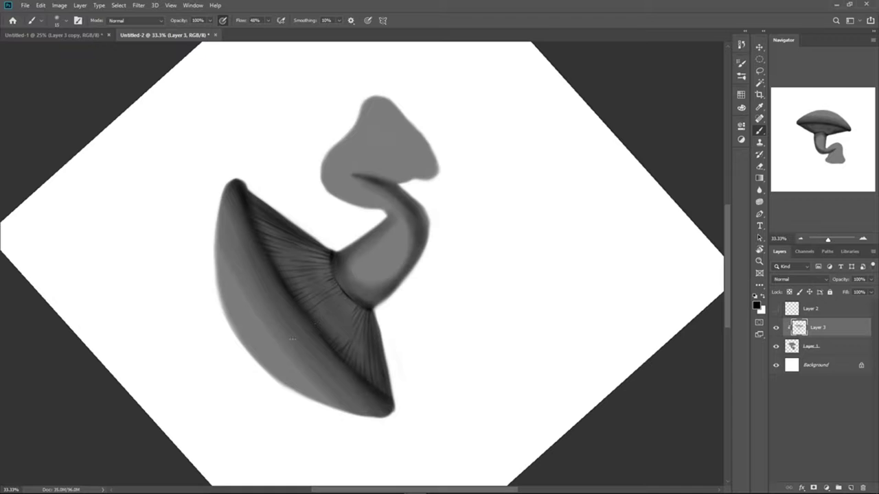
Complete the gill lines across the middle of the cap's underside and darken them with a larger brush
{"action": "key", "text": "r"}
{"action": "mouse_move", "coordinate": [363, 305]}
{"action": "left_mouse_down"}
{"action": "mouse_move", "coordinate": [575, 204]}
{"action": "mouse_move", "coordinate": [318, 245]}
{"action": "left_mouse_up"}
{"action": "key", "text": "b"}
{"action": "left_click_drag", "start_coordinate": [410, 196], "coordinate": [383, 228]}
{"action": "left_click_drag", "start_coordinate": [390, 180], "coordinate": [283, 229]}
{"action": "key", "text": "bracketright"}
{"action": "key", "text": "bracketright"}
{"action": "key", "text": "bracketright"}
{"action": "key", "text": "bracketright"}
{"action": "key", "text": "bracketright"}
{"action": "key", "text": "bracketright"}
{"action": "key", "text": "ctrl+z"}
{"action": "mouse_move", "coordinate": [385, 199]}
{"action": "left_mouse_down"}
{"action": "mouse_move", "coordinate": [266, 255]}
{"action": "mouse_move", "coordinate": [291, 237]}
{"action": "left_mouse_up"}
Paint fine dark streaks running down the upper stem from the cap joint with a small brush
{"action": "key", "text": "r"}
{"action": "left_click_drag", "start_coordinate": [395, 217], "coordinate": [412, 237]}
{"action": "key", "text": "b"}
{"action": "key", "text": "bracketleft"}
{"action": "key", "text": "bracketleft"}
{"action": "key", "text": "bracketleft"}
{"action": "key", "text": "bracketleft"}
{"action": "key", "text": "bracketleft"}
{"action": "key", "text": "bracketleft"}
{"action": "key", "text": "bracketleft"}
{"action": "key", "text": "bracketleft"}
{"action": "key", "text": "bracketleft"}
{"action": "key", "text": "bracketleft"}
{"action": "key", "text": "bracketleft"}
{"action": "key", "text": "bracketleft"}
{"action": "key", "text": "bracketleft"}
{"action": "key", "text": "bracketleft"}
{"action": "key", "text": "bracketleft"}
{"action": "key", "text": "bracketleft"}
{"action": "key", "text": "bracketleft"}
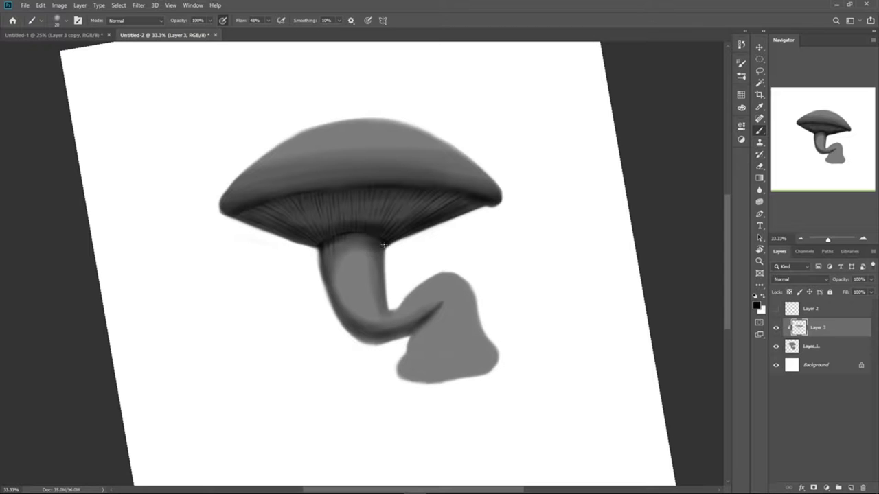
{"action": "left_click_drag", "start_coordinate": [380, 238], "coordinate": [359, 231]}
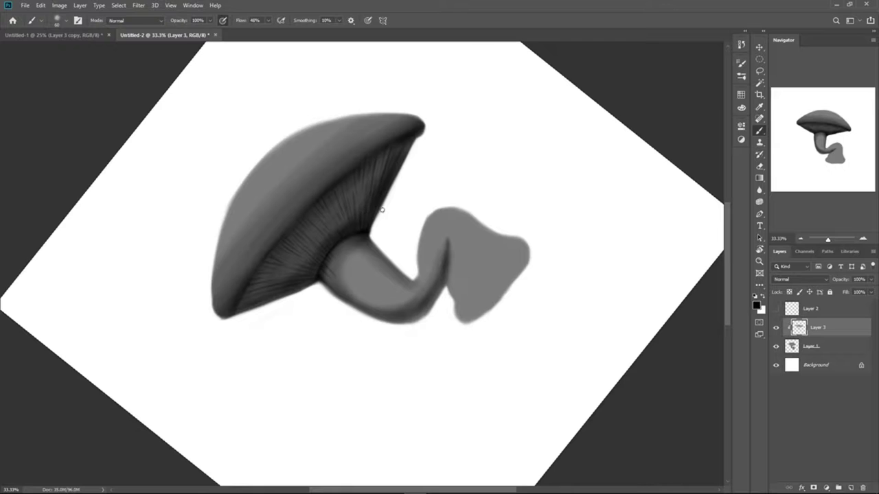
{"action": "mouse_move", "coordinate": [461, 103]}
{"action": "left_mouse_down"}
{"action": "mouse_move", "coordinate": [376, 245]}
{"action": "mouse_move", "coordinate": [520, 274]}
{"action": "mouse_move", "coordinate": [326, 251]}
{"action": "left_mouse_up"}
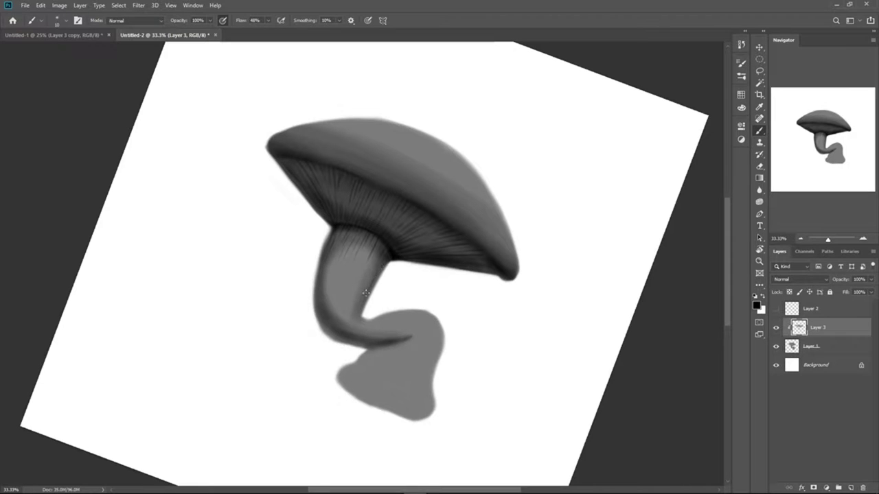
{"action": "mouse_move", "coordinate": [368, 293]}
{"action": "left_mouse_down"}
{"action": "mouse_move", "coordinate": [463, 90]}
{"action": "mouse_move", "coordinate": [437, 303]}
{"action": "left_mouse_up"}
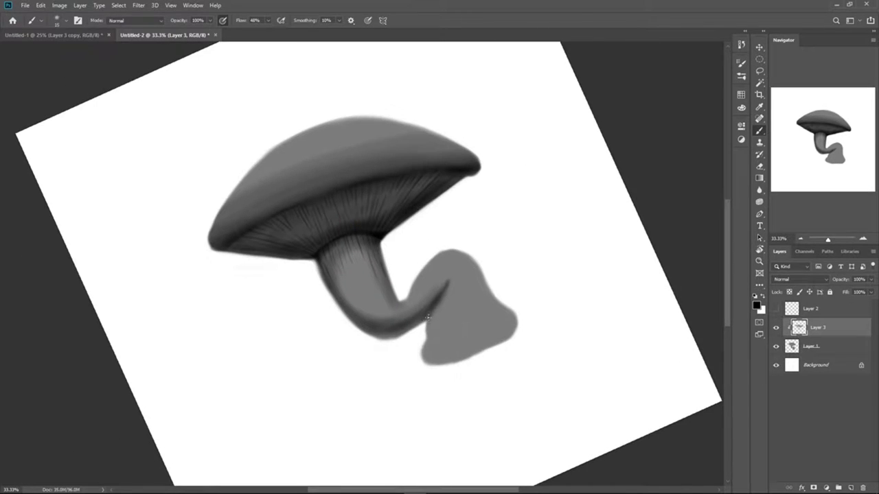
Shade the small lower form's edges and paint a dark fold separating its side lobe
{"action": "key", "text": "e"}
{"action": "key", "text": "b"}
{"action": "mouse_move", "coordinate": [437, 305]}
{"action": "left_mouse_down"}
{"action": "mouse_move", "coordinate": [424, 360]}
{"action": "mouse_move", "coordinate": [519, 319]}
{"action": "left_mouse_up"}
{"action": "mouse_move", "coordinate": [436, 300]}
{"action": "left_mouse_down"}
{"action": "mouse_move", "coordinate": [474, 339]}
{"action": "mouse_move", "coordinate": [490, 287]}
{"action": "mouse_move", "coordinate": [482, 281]}
{"action": "mouse_move", "coordinate": [480, 316]}
{"action": "left_mouse_up"}
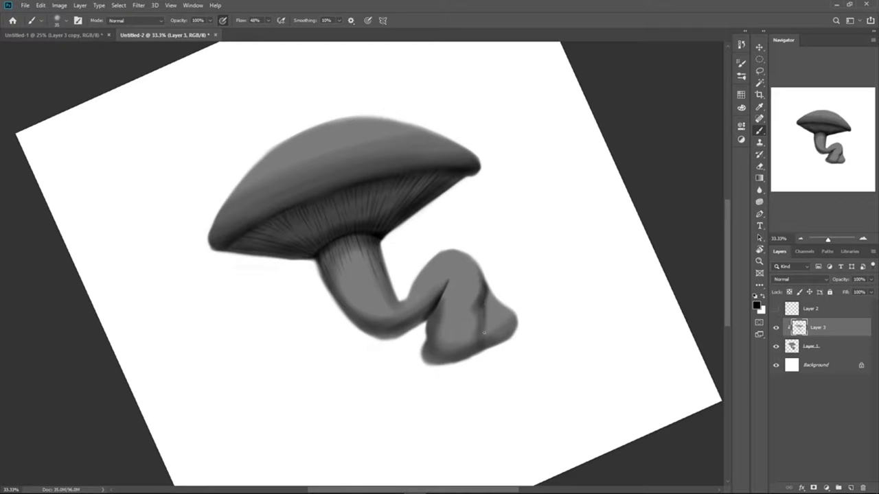
{"action": "mouse_move", "coordinate": [487, 322]}
{"action": "left_mouse_down"}
{"action": "mouse_move", "coordinate": [440, 360]}
{"action": "mouse_move", "coordinate": [491, 347]}
{"action": "left_mouse_up"}
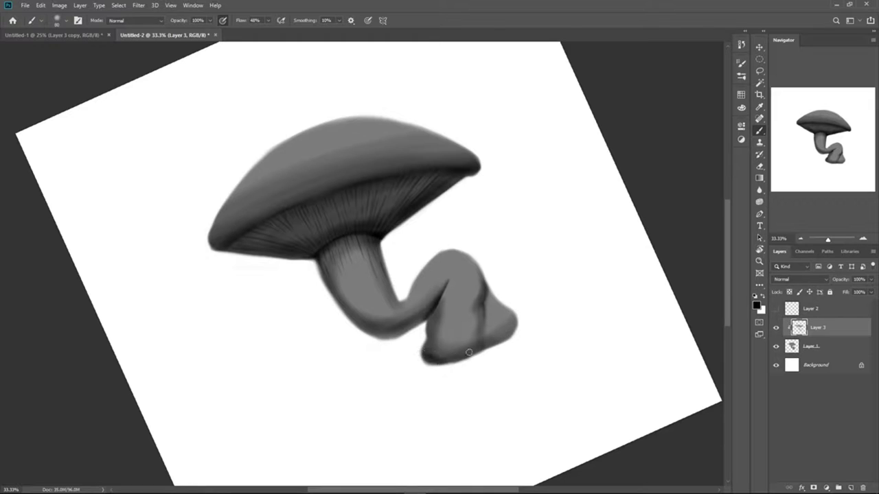
Deepen the shadows along the bottom of the lower form and around its side lobe
{"action": "key", "text": "r"}
{"action": "left_click_drag", "start_coordinate": [576, 260], "coordinate": [556, 175]}
{"action": "mouse_move", "coordinate": [504, 283]}
{"action": "left_mouse_down"}
{"action": "mouse_move", "coordinate": [483, 318]}
{"action": "mouse_move", "coordinate": [487, 305]}
{"action": "mouse_move", "coordinate": [450, 257]}
{"action": "mouse_move", "coordinate": [508, 300]}
{"action": "mouse_move", "coordinate": [517, 283]}
{"action": "mouse_move", "coordinate": [506, 322]}
{"action": "mouse_move", "coordinate": [526, 291]}
{"action": "mouse_move", "coordinate": [498, 313]}
{"action": "left_mouse_up"}
{"action": "key", "text": "r"}
{"action": "left_click_drag", "start_coordinate": [525, 171], "coordinate": [538, 199]}
{"action": "key", "text": "b"}
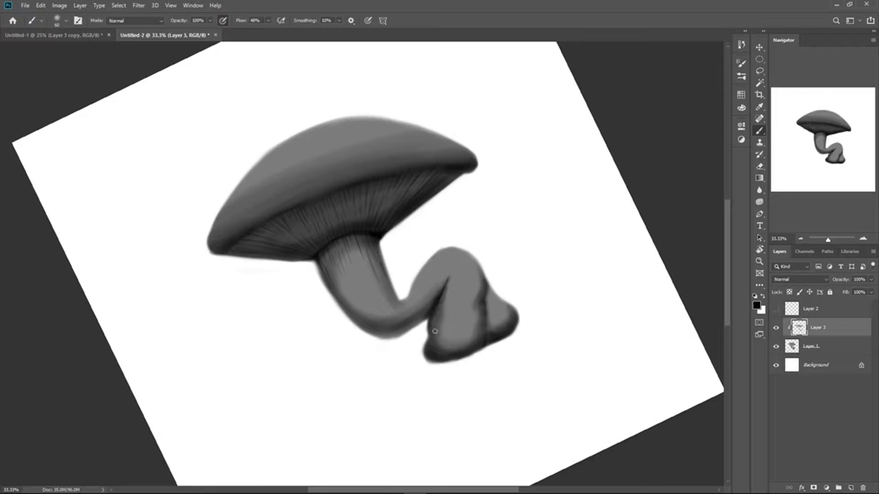
Shade the crease where the curved stem meets the lower form with a larger soft brush
{"action": "key", "text": "r"}
{"action": "key", "text": "b"}
{"action": "key", "text": "bracketright"}
{"action": "key", "text": "bracketright"}
{"action": "key", "text": "bracketright"}
{"action": "mouse_move", "coordinate": [435, 309]}
{"action": "left_mouse_down"}
{"action": "mouse_move", "coordinate": [438, 223]}
{"action": "mouse_move", "coordinate": [436, 283]}
{"action": "mouse_move", "coordinate": [439, 237]}
{"action": "left_mouse_up"}
{"action": "left_click_drag", "start_coordinate": [441, 276], "coordinate": [353, 303]}
{"action": "left_click_drag", "start_coordinate": [416, 295], "coordinate": [434, 266]}
Darken the upper side of the hump where the stem bends into the lower form
{"action": "key", "text": "r"}
{"action": "mouse_move", "coordinate": [513, 203]}
{"action": "left_mouse_down"}
{"action": "mouse_move", "coordinate": [526, 282]}
{"action": "mouse_move", "coordinate": [440, 410]}
{"action": "left_mouse_up"}
{"action": "key", "text": "b"}
{"action": "mouse_move", "coordinate": [385, 251]}
{"action": "left_mouse_down"}
{"action": "mouse_move", "coordinate": [383, 316]}
{"action": "mouse_move", "coordinate": [434, 285]}
{"action": "left_mouse_up"}
{"action": "key", "text": "r"}
{"action": "left_click_drag", "start_coordinate": [599, 286], "coordinate": [578, 164]}
{"action": "key", "text": "b"}
{"action": "left_click_drag", "start_coordinate": [421, 272], "coordinate": [453, 248]}
{"action": "key", "text": "r"}
{"action": "left_click_drag", "start_coordinate": [541, 216], "coordinate": [479, 319]}
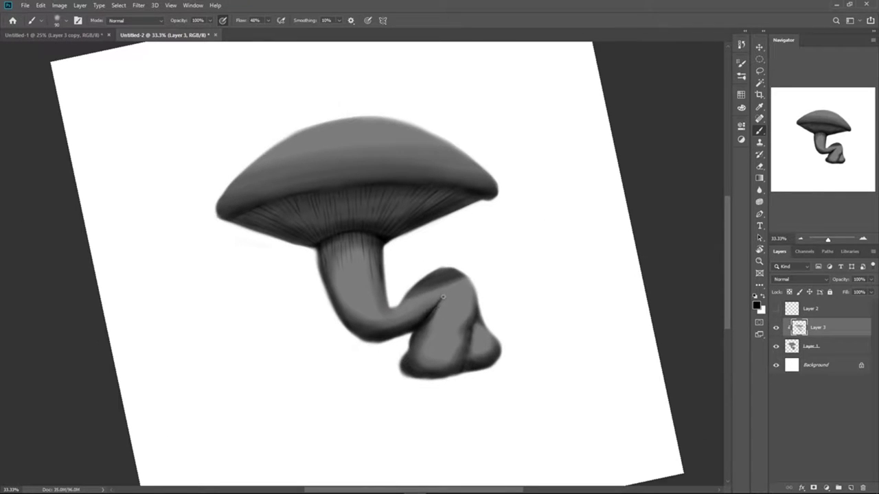
Deepen the black shadows along the cap's underside rim and on the hump of the lower form
{"action": "left_click_drag", "start_coordinate": [569, 226], "coordinate": [223, 269]}
{"action": "left_click_drag", "start_coordinate": [257, 237], "coordinate": [308, 210]}
{"action": "key", "text": "r"}
{"action": "key", "text": "b"}
{"action": "key", "text": "bracketright"}
{"action": "key", "text": "bracketright"}
{"action": "key", "text": "bracketright"}
{"action": "key", "text": "bracketright"}
{"action": "key", "text": "bracketright"}
{"action": "key", "text": "bracketright"}
{"action": "key", "text": "bracketright"}
{"action": "key", "text": "bracketright"}
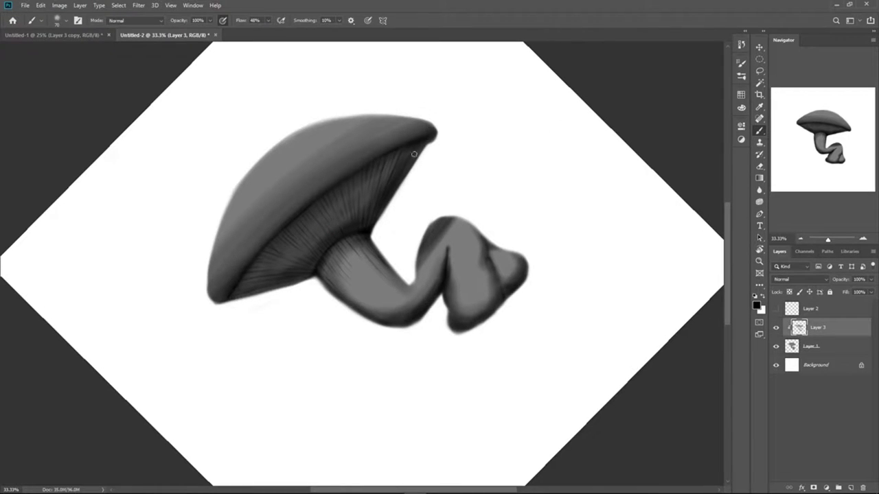
{"action": "left_click_drag", "start_coordinate": [426, 251], "coordinate": [438, 225]}
Switch the paint color to white and brush a broad soft highlight over the top of the cap
{"action": "key", "text": "bracketright"}
{"action": "key", "text": "bracketright"}
{"action": "key", "text": "bracketright"}
{"action": "key", "text": "bracketright"}
{"action": "key", "text": "r"}
{"action": "mouse_move", "coordinate": [522, 145]}
{"action": "left_mouse_down"}
{"action": "mouse_move", "coordinate": [567, 212]}
{"action": "mouse_move", "coordinate": [569, 261]}
{"action": "left_mouse_up"}
{"action": "key", "text": "b"}
{"action": "key", "text": "x"}
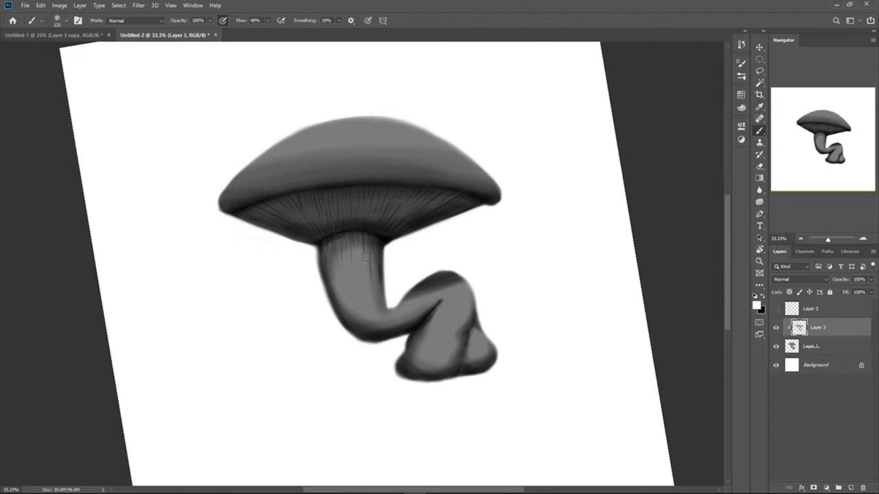
{"action": "key", "text": "r"}
{"action": "left_click_drag", "start_coordinate": [364, 199], "coordinate": [325, 210]}
{"action": "key", "text": "b"}
{"action": "key", "text": "bracketright"}
{"action": "key", "text": "bracketright"}
{"action": "key", "text": "bracketright"}
{"action": "key", "text": "bracketright"}
{"action": "mouse_move", "coordinate": [267, 190]}
{"action": "left_mouse_down"}
{"action": "mouse_move", "coordinate": [339, 111]}
{"action": "mouse_move", "coordinate": [370, 111]}
{"action": "mouse_move", "coordinate": [298, 139]}
{"action": "mouse_move", "coordinate": [227, 218]}
{"action": "mouse_move", "coordinate": [340, 129]}
{"action": "mouse_move", "coordinate": [243, 192]}
{"action": "mouse_move", "coordinate": [315, 128]}
{"action": "mouse_move", "coordinate": [235, 217]}
{"action": "mouse_move", "coordinate": [351, 107]}
{"action": "mouse_move", "coordinate": [503, 225]}
{"action": "mouse_move", "coordinate": [277, 146]}
{"action": "left_mouse_up"}
Add small glossy white highlight spots near the top of the cap with smaller brush sizes
{"action": "key", "text": "bracketleft"}
{"action": "key", "text": "bracketleft"}
{"action": "key", "text": "bracketleft"}
{"action": "key", "text": "bracketleft"}
{"action": "key", "text": "bracketleft"}
{"action": "key", "text": "bracketleft"}
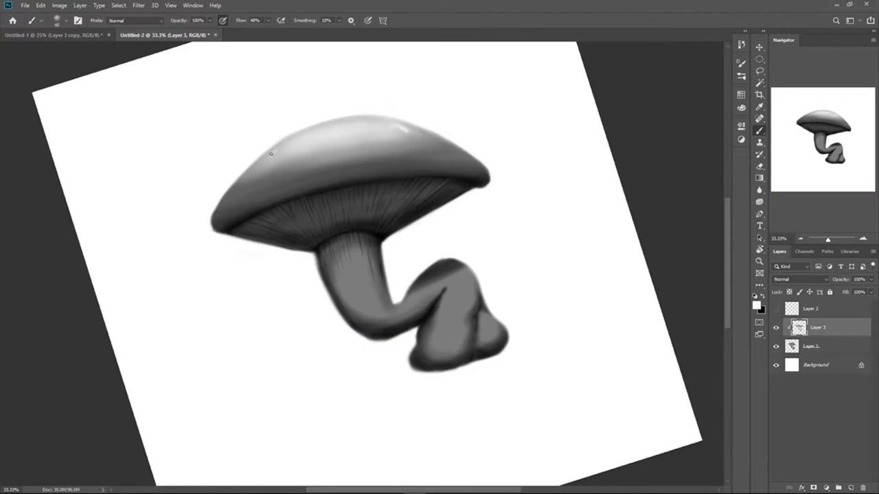
{"action": "key", "text": "ctrl+z"}
{"action": "key", "text": "bracketright"}
{"action": "key", "text": "bracketright"}
{"action": "key", "text": "bracketright"}
{"action": "key", "text": "bracketright"}
{"action": "key", "text": "bracketright"}
{"action": "left_click_drag", "start_coordinate": [301, 143], "coordinate": [305, 145]}
{"action": "key", "text": "bracketleft"}
{"action": "key", "text": "bracketleft"}
{"action": "key", "text": "bracketleft"}
{"action": "key", "text": "r"}
{"action": "left_click_drag", "start_coordinate": [589, 178], "coordinate": [525, 100]}
{"action": "key", "text": "bracketleft"}
{"action": "key", "text": "bracketleft"}
{"action": "left_click", "coordinate": [328, 130]}
Paint thin light lines between the dark gills across the cap's underside with a small white brush
{"action": "key", "text": "r"}
{"action": "mouse_move", "coordinate": [583, 138]}
{"action": "left_mouse_down"}
{"action": "mouse_move", "coordinate": [596, 157]}
{"action": "mouse_move", "coordinate": [552, 257]}
{"action": "left_mouse_up"}
{"action": "key", "text": "ctrl+z"}
{"action": "key", "text": "bracketleft"}
{"action": "key", "text": "bracketleft"}
{"action": "mouse_move", "coordinate": [443, 193]}
{"action": "left_mouse_down"}
{"action": "mouse_move", "coordinate": [409, 219]}
{"action": "mouse_move", "coordinate": [421, 212]}
{"action": "left_mouse_up"}
{"action": "key", "text": "ctrl+z"}
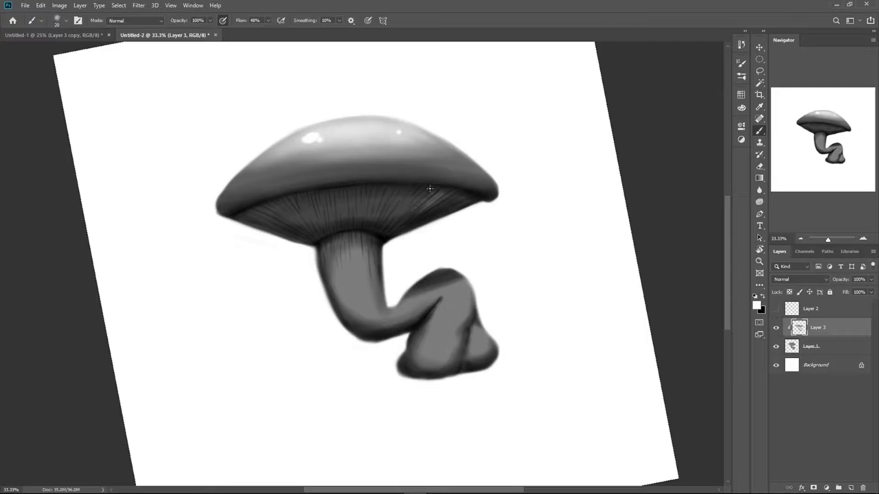
{"action": "key", "text": "r"}
{"action": "left_click_drag", "start_coordinate": [436, 214], "coordinate": [330, 290]}
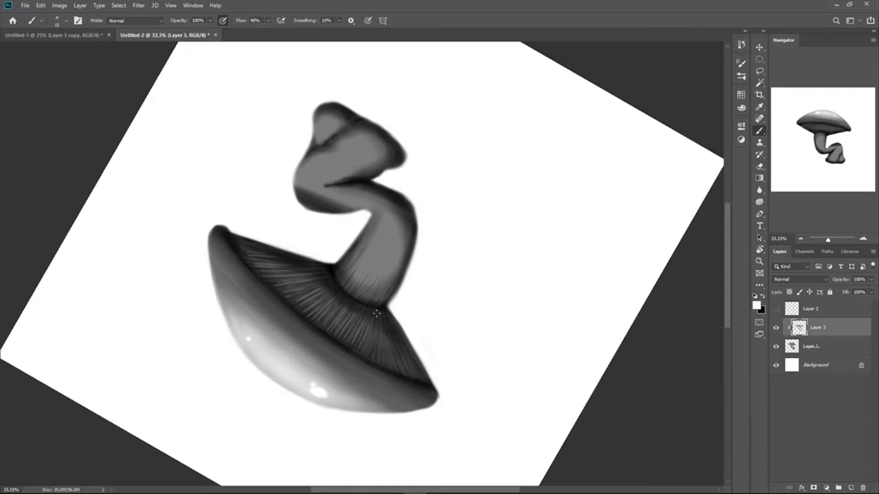
{"action": "key", "text": "r"}
{"action": "left_click_drag", "start_coordinate": [376, 313], "coordinate": [510, 172]}
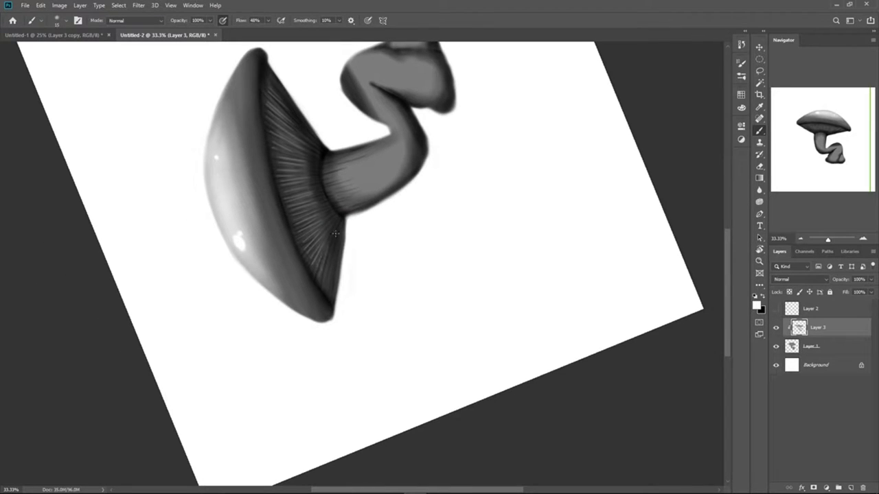
Add soft white streaks and highlights to the middle of the stem, its bend and the lower form's lobes
{"action": "key", "text": "r"}
{"action": "mouse_move", "coordinate": [481, 206]}
{"action": "left_mouse_down"}
{"action": "mouse_move", "coordinate": [459, 373]}
{"action": "mouse_move", "coordinate": [471, 198]}
{"action": "left_mouse_up"}
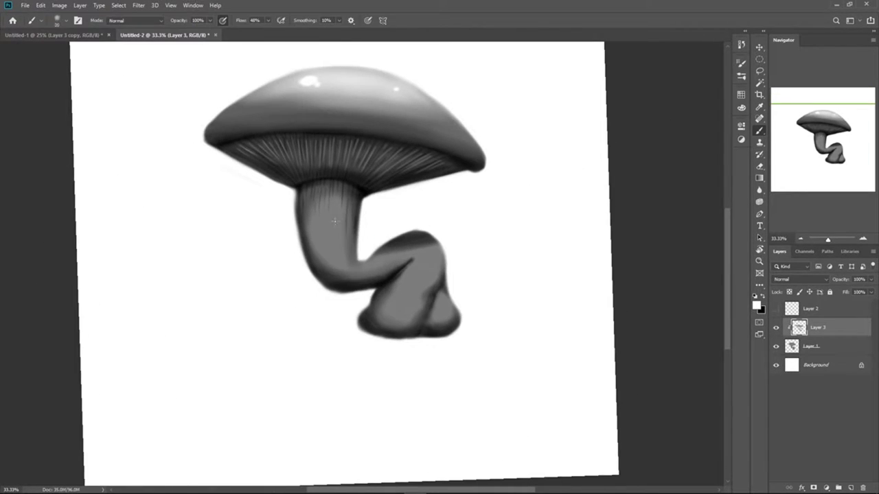
{"action": "mouse_move", "coordinate": [335, 219]}
{"action": "left_mouse_down"}
{"action": "mouse_move", "coordinate": [332, 246]}
{"action": "mouse_move", "coordinate": [321, 241]}
{"action": "mouse_move", "coordinate": [356, 269]}
{"action": "left_mouse_up"}
{"action": "mouse_move", "coordinate": [430, 261]}
{"action": "left_mouse_down"}
{"action": "mouse_move", "coordinate": [414, 275]}
{"action": "mouse_move", "coordinate": [421, 270]}
{"action": "left_mouse_up"}
{"action": "mouse_move", "coordinate": [401, 300]}
{"action": "left_mouse_down"}
{"action": "mouse_move", "coordinate": [396, 307]}
{"action": "mouse_move", "coordinate": [407, 294]}
{"action": "mouse_move", "coordinate": [443, 312]}
{"action": "left_mouse_up"}
{"action": "key", "text": "["}
{"action": "left_click_drag", "start_coordinate": [393, 260], "coordinate": [341, 268]}
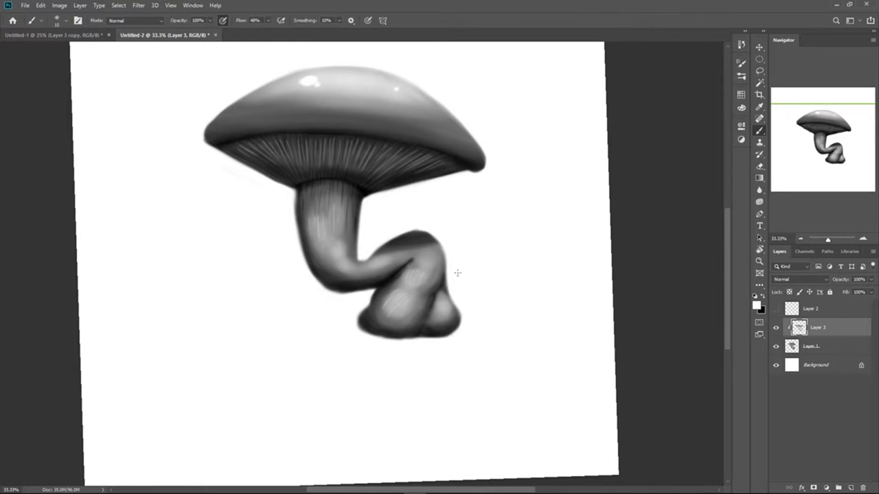
{"action": "key", "text": "ctrl+minus"}
{"action": "key", "text": "ctrl+plus"}
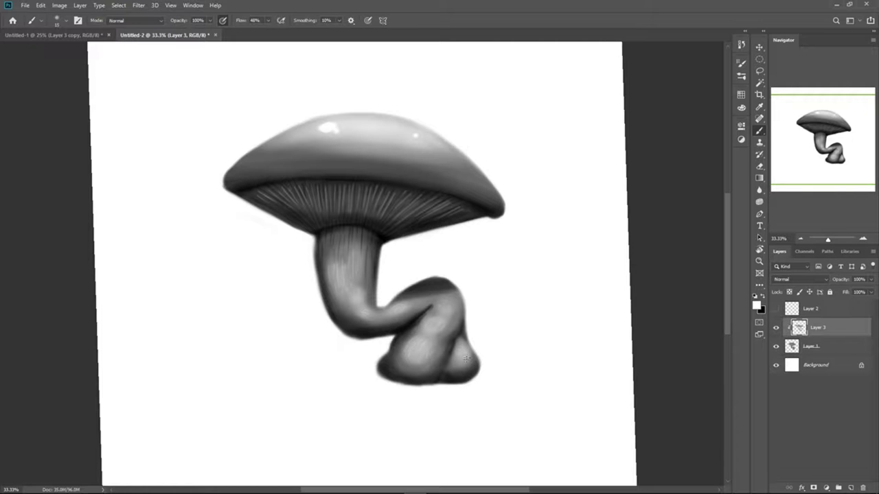
Enlarge the white brush and paint soft light along the stem toward its lower bend
{"action": "key", "text": "ctrl+minus"}
{"action": "key", "text": "ctrl+plus"}
{"action": "key", "text": "r"}
{"action": "left_click_drag", "start_coordinate": [588, 233], "coordinate": [582, 204]}
{"action": "key", "text": "bracketright"}
{"action": "key", "text": "bracketright"}
{"action": "key", "text": "bracketright"}
{"action": "key", "text": "bracketright"}
{"action": "key", "text": "bracketright"}
{"action": "key", "text": "bracketright"}
{"action": "key", "text": "bracketright"}
{"action": "key", "text": "bracketright"}
{"action": "key", "text": "bracketright"}
{"action": "key", "text": "bracketright"}
{"action": "key", "text": "bracketright"}
{"action": "key", "text": "bracketright"}
{"action": "key", "text": "bracketright"}
{"action": "key", "text": "bracketright"}
{"action": "left_click_drag", "start_coordinate": [348, 279], "coordinate": [372, 315]}
{"action": "mouse_move", "coordinate": [495, 314]}
{"action": "left_mouse_down"}
{"action": "mouse_move", "coordinate": [210, 243]}
{"action": "mouse_move", "coordinate": [249, 217]}
{"action": "left_mouse_up"}
Paint a soft light band along the cap's lower rim with white strokes to give the edge a rounded lip
{"action": "key", "text": "r"}
{"action": "mouse_move", "coordinate": [217, 244]}
{"action": "left_mouse_down"}
{"action": "mouse_move", "coordinate": [213, 275]}
{"action": "mouse_move", "coordinate": [262, 226]}
{"action": "left_mouse_up"}
{"action": "left_click_drag", "start_coordinate": [412, 132], "coordinate": [374, 141]}
{"action": "key", "text": "bracketright"}
{"action": "key", "text": "bracketright"}
{"action": "left_click_drag", "start_coordinate": [314, 180], "coordinate": [267, 218]}
{"action": "left_click_drag", "start_coordinate": [231, 253], "coordinate": [210, 288]}
{"action": "left_click_drag", "start_coordinate": [328, 176], "coordinate": [417, 128]}
{"action": "mouse_move", "coordinate": [212, 289]}
{"action": "left_mouse_down"}
{"action": "mouse_move", "coordinate": [217, 245]}
{"action": "mouse_move", "coordinate": [377, 123]}
{"action": "left_mouse_up"}
Switch to black and paint a shadow between the cap's dome and its light rim
{"action": "key", "text": "x"}
{"action": "left_click_drag", "start_coordinate": [266, 208], "coordinate": [386, 123]}
{"action": "left_click_drag", "start_coordinate": [217, 256], "coordinate": [246, 223]}
Sample a gray from the cap with a larger brush, blend it across the dome and shade the lower form's upper edge
{"action": "key", "text": "r"}
{"action": "left_click_drag", "start_coordinate": [525, 179], "coordinate": [593, 254]}
{"action": "key", "text": "bracketright"}
{"action": "key", "text": "bracketright"}
{"action": "key", "text": "bracketright"}
{"action": "left_click", "coordinate": [331, 142], "text": "alt"}
{"action": "mouse_move", "coordinate": [337, 152]}
{"action": "left_mouse_down"}
{"action": "mouse_move", "coordinate": [261, 180]}
{"action": "mouse_move", "coordinate": [374, 157]}
{"action": "mouse_move", "coordinate": [273, 160]}
{"action": "mouse_move", "coordinate": [452, 151]}
{"action": "left_mouse_up"}
{"action": "key", "text": "r"}
{"action": "left_click_drag", "start_coordinate": [572, 167], "coordinate": [542, 263]}
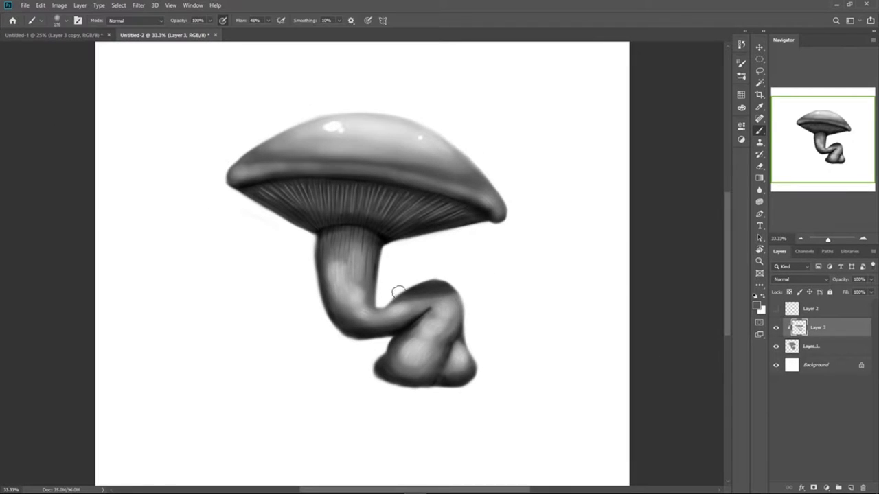
{"action": "left_click_drag", "start_coordinate": [409, 289], "coordinate": [463, 276]}
Sample the cap's light tone and paint thin rim light along the edges of the lower form and the stem
{"action": "key", "text": "r"}
{"action": "left_click_drag", "start_coordinate": [377, 138], "coordinate": [334, 139]}
{"action": "left_click", "coordinate": [334, 137], "text": "alt"}
{"action": "key", "text": "bracketleft"}
{"action": "key", "text": "bracketleft"}
{"action": "mouse_move", "coordinate": [403, 294]}
{"action": "left_mouse_down"}
{"action": "mouse_move", "coordinate": [468, 261]}
{"action": "mouse_move", "coordinate": [402, 293]}
{"action": "left_mouse_up"}
{"action": "mouse_move", "coordinate": [440, 252]}
{"action": "left_mouse_down"}
{"action": "mouse_move", "coordinate": [466, 262]}
{"action": "mouse_move", "coordinate": [442, 251]}
{"action": "mouse_move", "coordinate": [476, 277]}
{"action": "mouse_move", "coordinate": [476, 300]}
{"action": "left_mouse_up"}
{"action": "left_click_drag", "start_coordinate": [419, 321], "coordinate": [410, 360]}
{"action": "key", "text": "bracketright"}
{"action": "key", "text": "bracketright"}
{"action": "left_click_drag", "start_coordinate": [506, 310], "coordinate": [337, 205]}
{"action": "key", "text": "r"}
{"action": "mouse_move", "coordinate": [516, 229]}
{"action": "left_mouse_down"}
{"action": "mouse_move", "coordinate": [246, 194]}
{"action": "mouse_move", "coordinate": [522, 186]}
{"action": "mouse_move", "coordinate": [298, 295]}
{"action": "left_mouse_up"}
{"action": "key", "text": "r"}
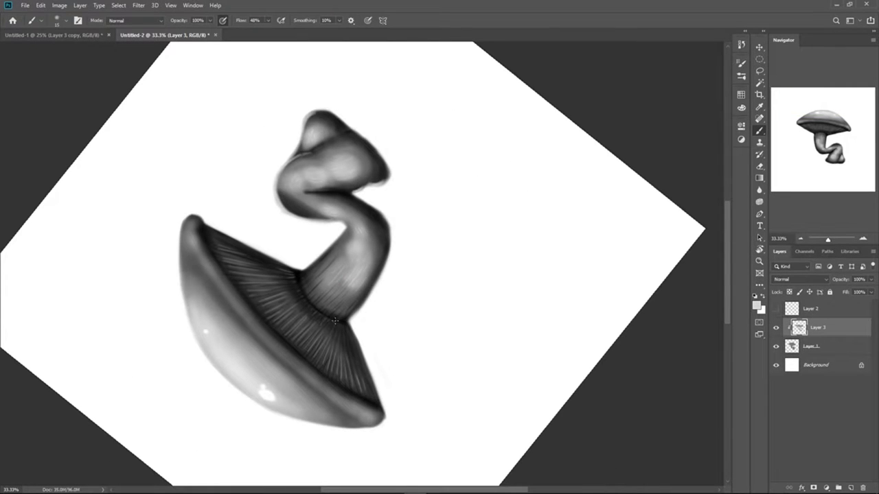
Erase the silhouette layer along the cap's outer edge to pinch it in just above the rim at both ends
{"action": "key", "text": "r"}
{"action": "left_click_drag", "start_coordinate": [365, 313], "coordinate": [307, 233]}
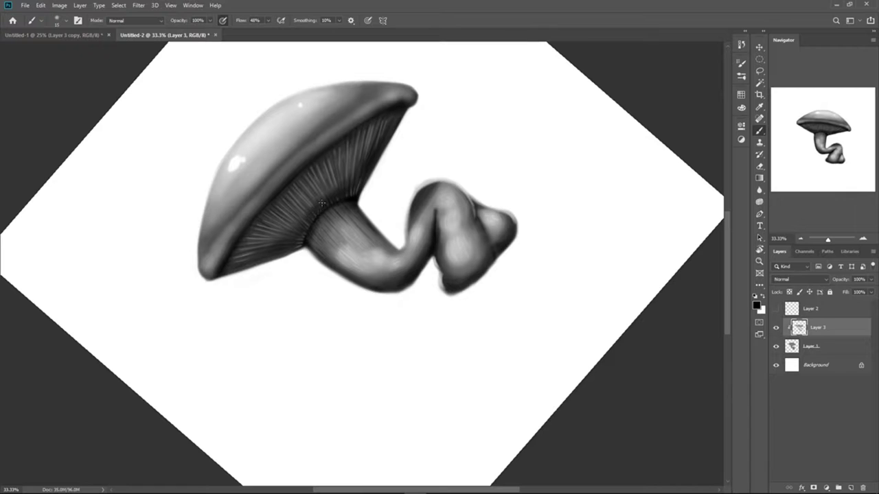
{"action": "key", "text": "r"}
{"action": "left_click_drag", "start_coordinate": [429, 99], "coordinate": [574, 272]}
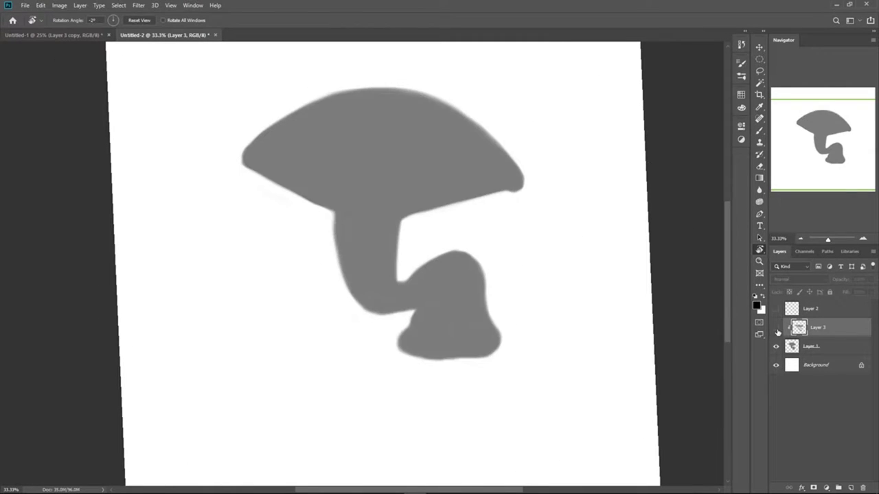
{"action": "mouse_move", "coordinate": [550, 241]}
{"action": "left_mouse_down"}
{"action": "mouse_move", "coordinate": [496, 159]}
{"action": "mouse_move", "coordinate": [414, 133]}
{"action": "mouse_move", "coordinate": [357, 161]}
{"action": "left_mouse_up"}
{"action": "key", "text": "e"}
{"action": "key", "text": "alt+bracketleft"}
{"action": "left_click_drag", "start_coordinate": [284, 326], "coordinate": [289, 357]}
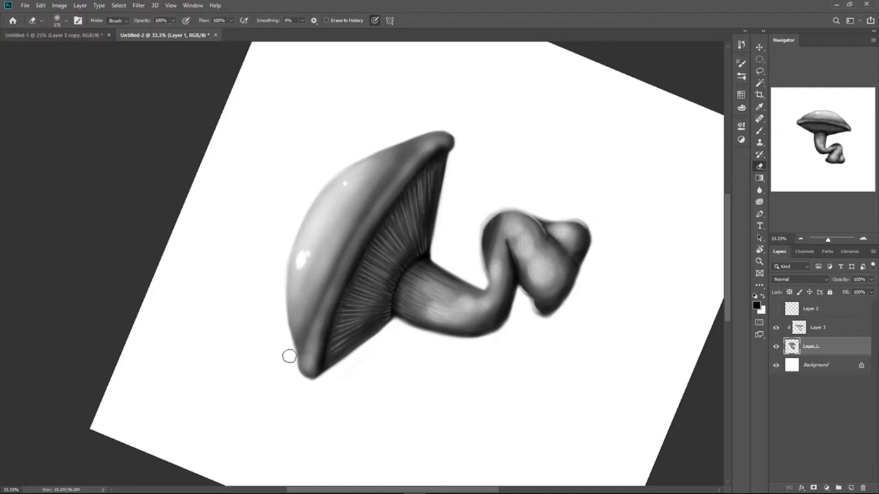
{"action": "key", "text": "r"}
{"action": "left_click_drag", "start_coordinate": [434, 128], "coordinate": [413, 119]}
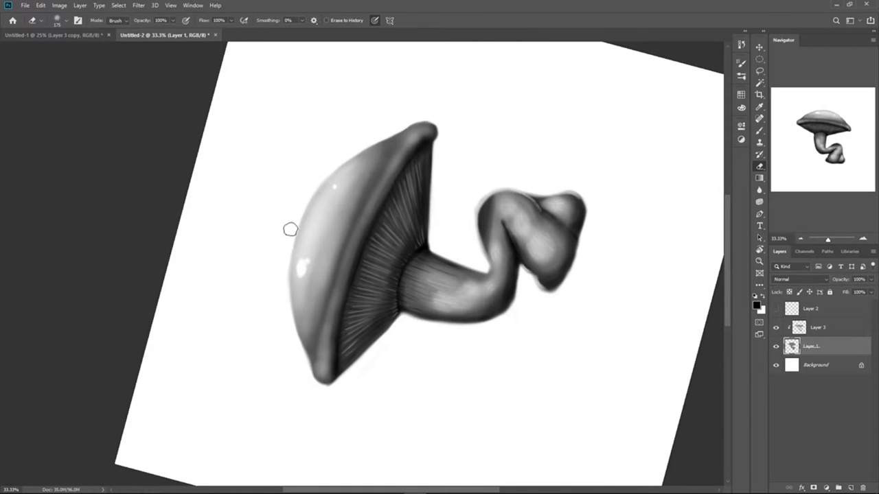
{"action": "key", "text": "r"}
{"action": "mouse_move", "coordinate": [612, 151]}
{"action": "left_mouse_down"}
{"action": "mouse_move", "coordinate": [449, 350]}
{"action": "mouse_move", "coordinate": [419, 340]}
{"action": "left_mouse_up"}
{"action": "key", "text": "b"}
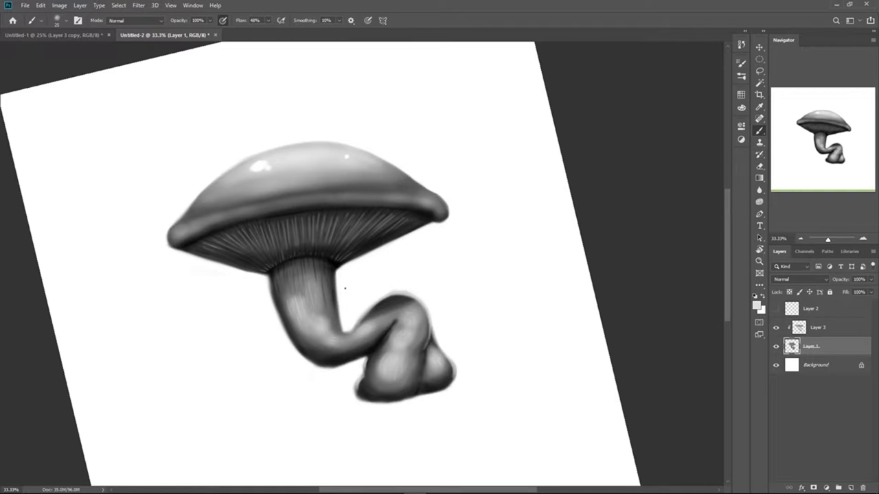
Select Layer 3, check the mushroom's edges with the white background hidden, and set the foreground color to dark gray
{"action": "left_click", "coordinate": [799, 328]}
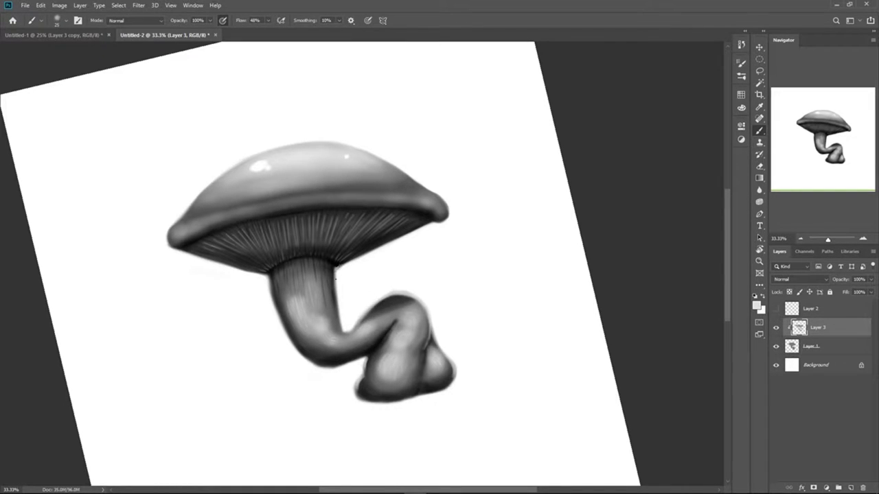
{"action": "left_click", "coordinate": [776, 366]}
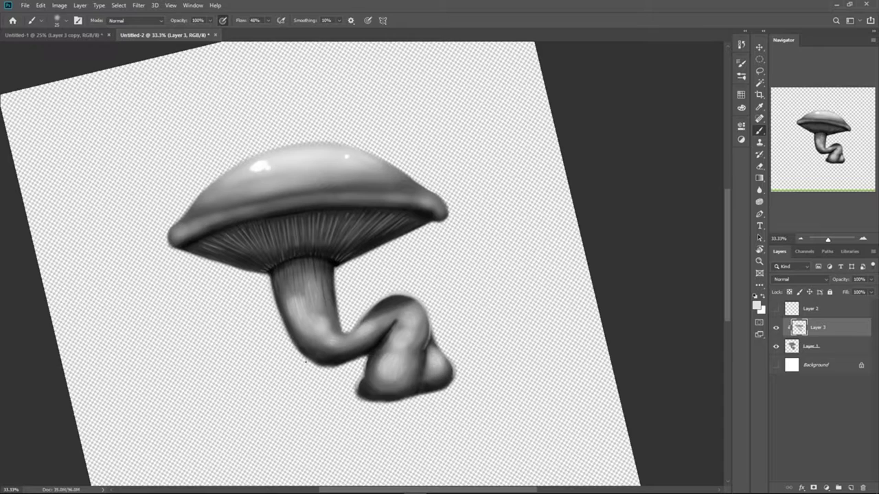
{"action": "left_click", "coordinate": [777, 367], "text": "alt"}
{"action": "key", "text": "x"}
{"action": "left_click", "coordinate": [757, 305]}
{"action": "left_click", "coordinate": [492, 365]}
{"action": "left_click", "coordinate": [691, 264]}
Add a new layer directly above the background and fill it with the dark gray using the Paint Bucket
{"action": "right_click", "coordinate": [761, 178]}
{"action": "left_click", "coordinate": [793, 189]}
{"action": "left_click", "coordinate": [481, 220]}
{"action": "left_click", "coordinate": [430, 189]}
{"action": "double_click", "coordinate": [817, 366]}
{"action": "left_click", "coordinate": [267, 189]}
{"action": "key", "text": "ctrl+shift+n"}
{"action": "left_click", "coordinate": [272, 174]}
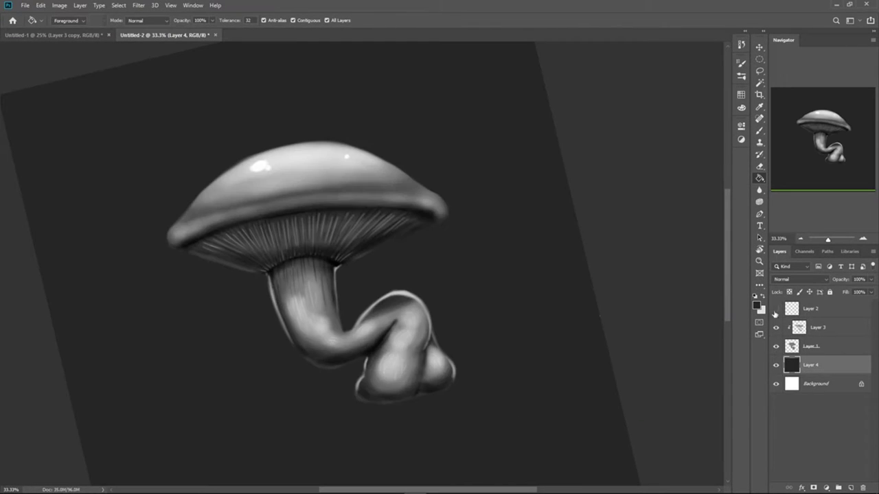
Set the foreground color to a light gray
{"action": "left_click", "coordinate": [756, 305]}
{"action": "left_click", "coordinate": [300, 166]}
{"action": "left_click", "coordinate": [691, 264]}
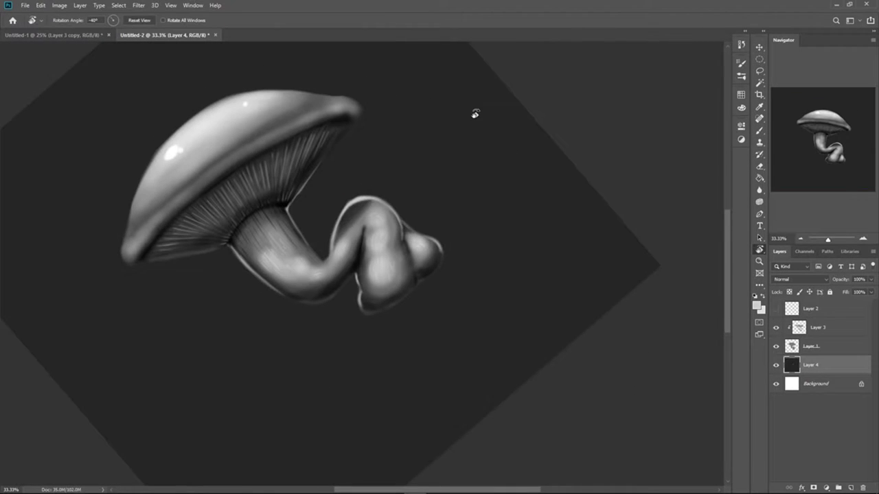
{"action": "left_click_drag", "start_coordinate": [608, 239], "coordinate": [192, 321]}
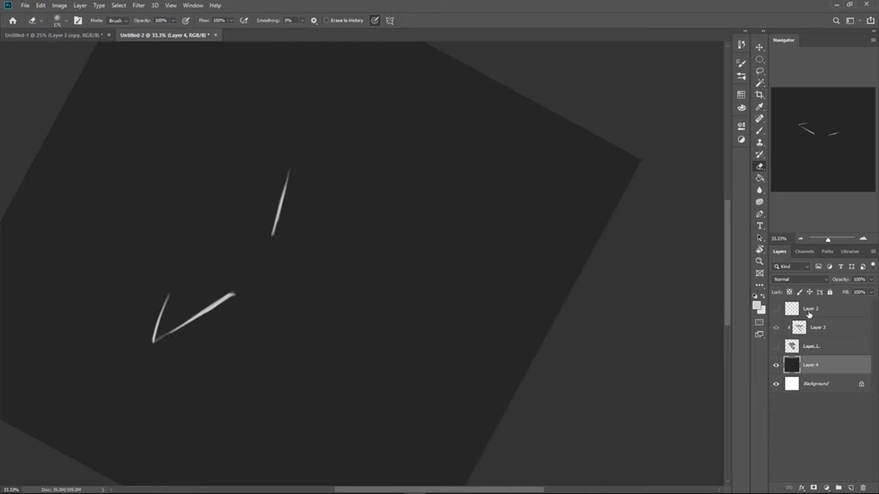
{"action": "key", "text": "d"}
{"action": "key", "text": "e"}
{"action": "left_click_drag", "start_coordinate": [247, 285], "coordinate": [189, 330]}
{"action": "key", "text": "ctrl+z"}
{"action": "left_click_drag", "start_coordinate": [274, 234], "coordinate": [285, 200]}
{"action": "left_click_drag", "start_coordinate": [152, 340], "coordinate": [212, 295]}
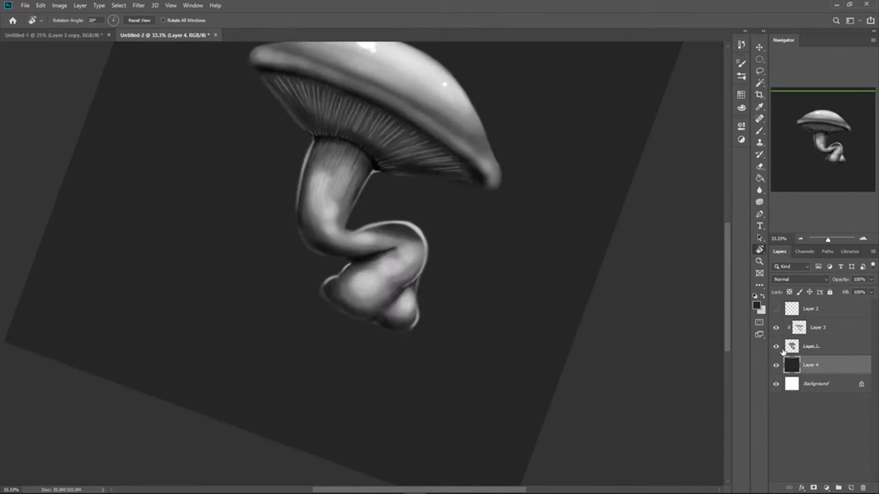
{"action": "left_click_drag", "start_coordinate": [412, 151], "coordinate": [437, 168]}
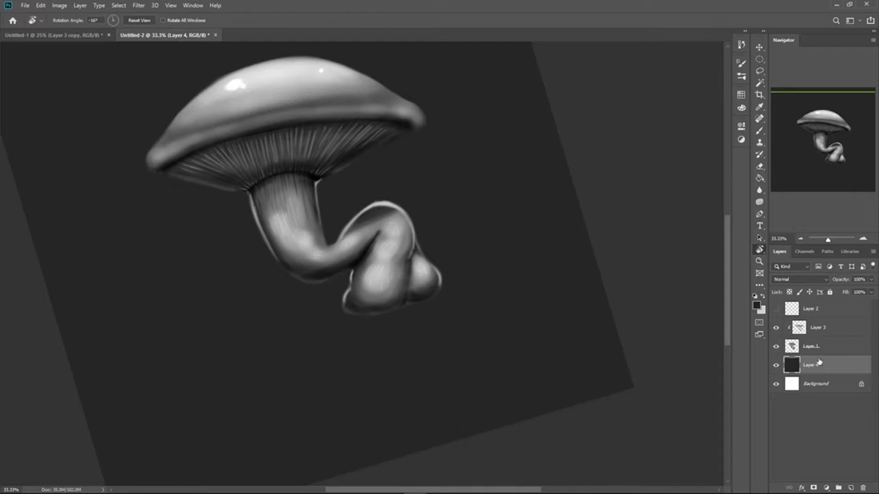
Select Layer 3 and paint thin light gray rim lines along the lower edges of the cap's underside
{"action": "key", "text": "alt+bracketright"}
{"action": "key", "text": "alt+bracketright"}
{"action": "key", "text": "b"}
{"action": "left_click_drag", "start_coordinate": [322, 181], "coordinate": [405, 132]}
{"action": "key", "text": "r"}
{"action": "mouse_move", "coordinate": [539, 225]}
{"action": "left_mouse_down"}
{"action": "mouse_move", "coordinate": [520, 155]}
{"action": "mouse_move", "coordinate": [405, 83]}
{"action": "left_mouse_up"}
{"action": "key", "text": "b"}
{"action": "mouse_move", "coordinate": [276, 219]}
{"action": "left_mouse_down"}
{"action": "mouse_move", "coordinate": [231, 280]}
{"action": "mouse_move", "coordinate": [539, 108]}
{"action": "mouse_move", "coordinate": [245, 283]}
{"action": "left_mouse_up"}
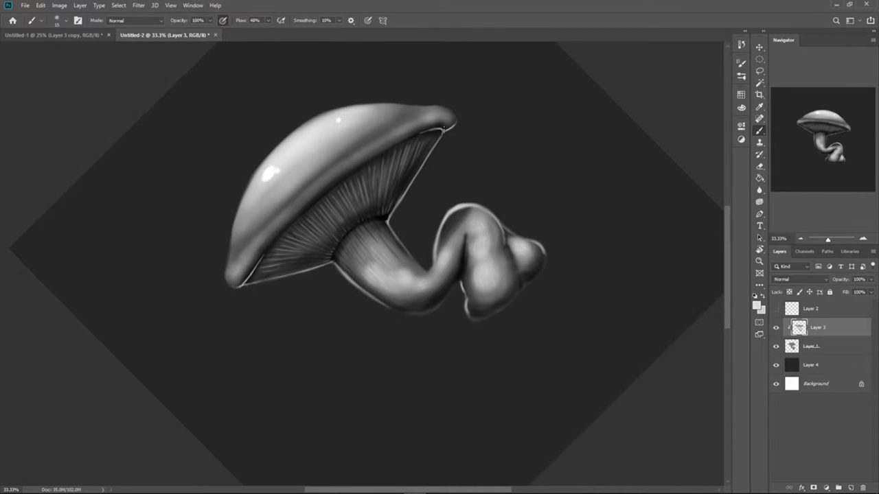
Paint black over the inner rim line and deepen the shadow between the cap's rim and the gills with a larger brush
{"action": "key", "text": "r"}
{"action": "left_click_drag", "start_coordinate": [530, 79], "coordinate": [603, 227]}
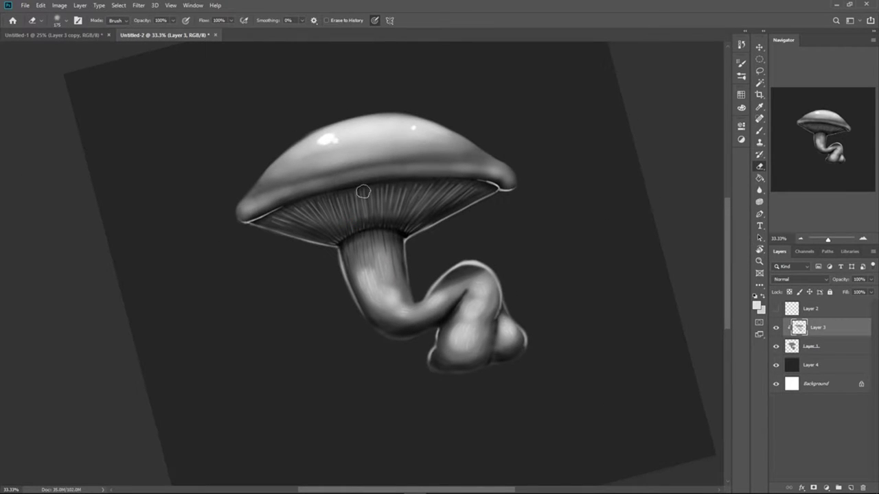
{"action": "key", "text": "b"}
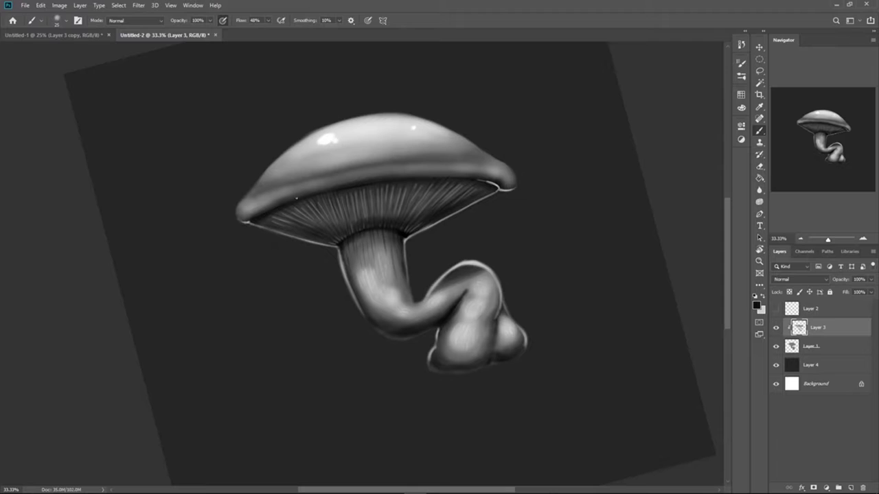
{"action": "key", "text": "r"}
{"action": "mouse_move", "coordinate": [259, 213]}
{"action": "left_mouse_down"}
{"action": "mouse_move", "coordinate": [577, 145]}
{"action": "mouse_move", "coordinate": [420, 130]}
{"action": "left_mouse_up"}
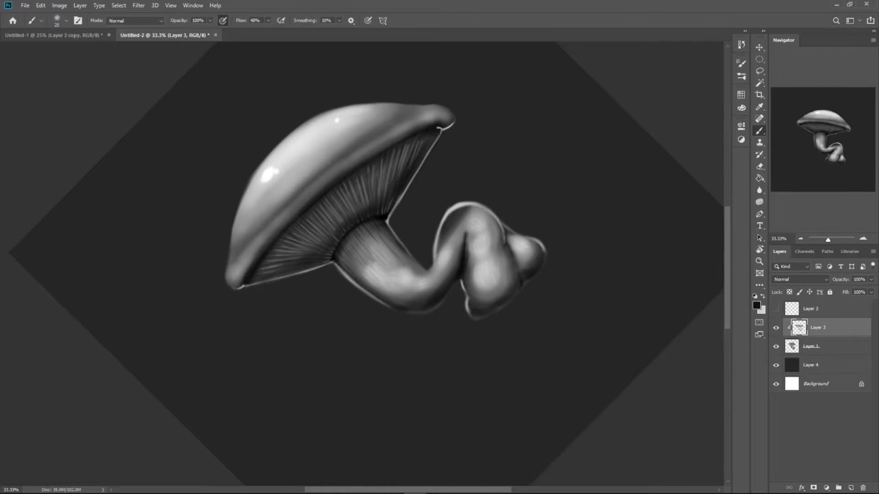
{"action": "left_click_drag", "start_coordinate": [363, 157], "coordinate": [424, 129]}
{"action": "key", "text": "bracketright"}
{"action": "key", "text": "bracketright"}
{"action": "key", "text": "bracketright"}
{"action": "key", "text": "bracketright"}
{"action": "key", "text": "bracketright"}
{"action": "key", "text": "bracketright"}
{"action": "key", "text": "bracketright"}
{"action": "key", "text": "bracketright"}
{"action": "left_click_drag", "start_coordinate": [284, 231], "coordinate": [398, 147]}
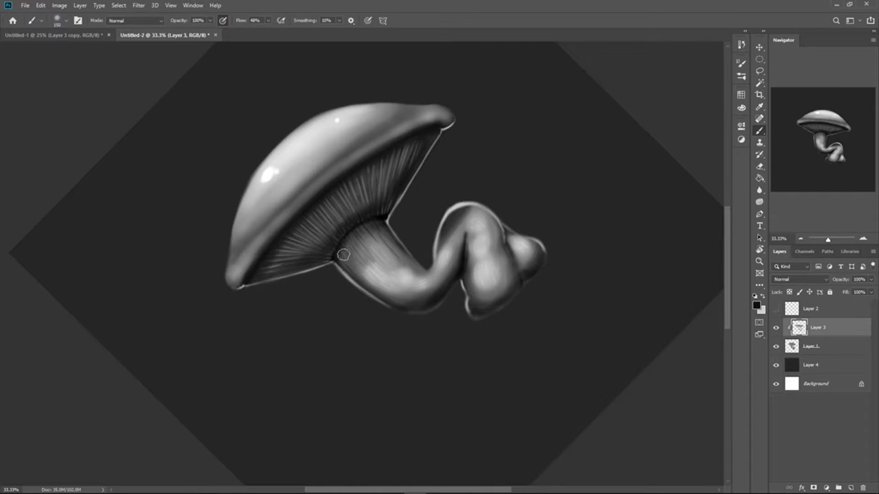
Paint a soft black crease across the lower form between its upper bulge and the lobes
{"action": "key", "text": "r"}
{"action": "left_click_drag", "start_coordinate": [352, 272], "coordinate": [562, 245]}
{"action": "key", "text": "b"}
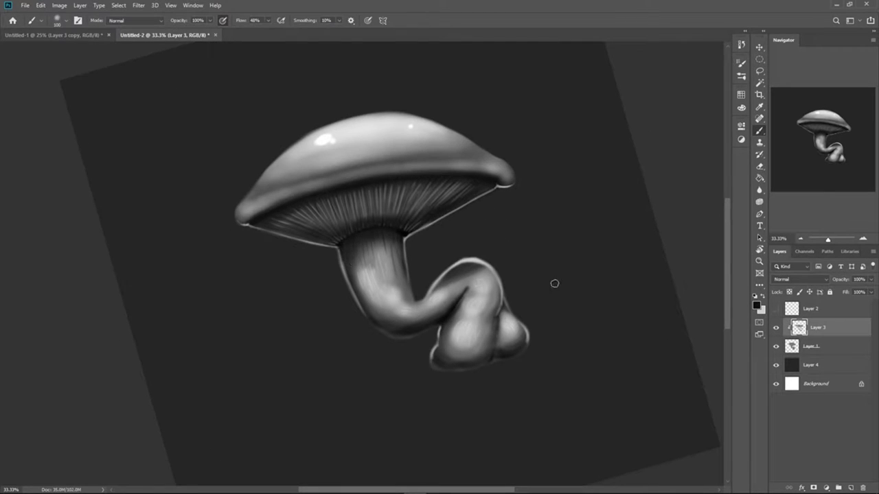
{"action": "key", "text": "bracketright"}
{"action": "key", "text": "bracketright"}
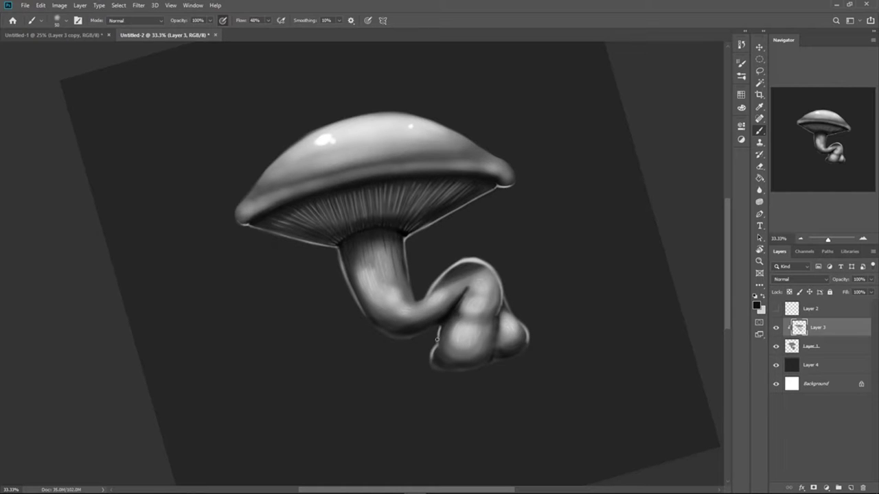
{"action": "left_click_drag", "start_coordinate": [499, 300], "coordinate": [484, 319]}
Switch to light gray and paint thin rim light around the outer edges at both ends of the cap
{"action": "key", "text": "r"}
{"action": "left_click_drag", "start_coordinate": [472, 368], "coordinate": [373, 131]}
{"action": "key", "text": "x"}
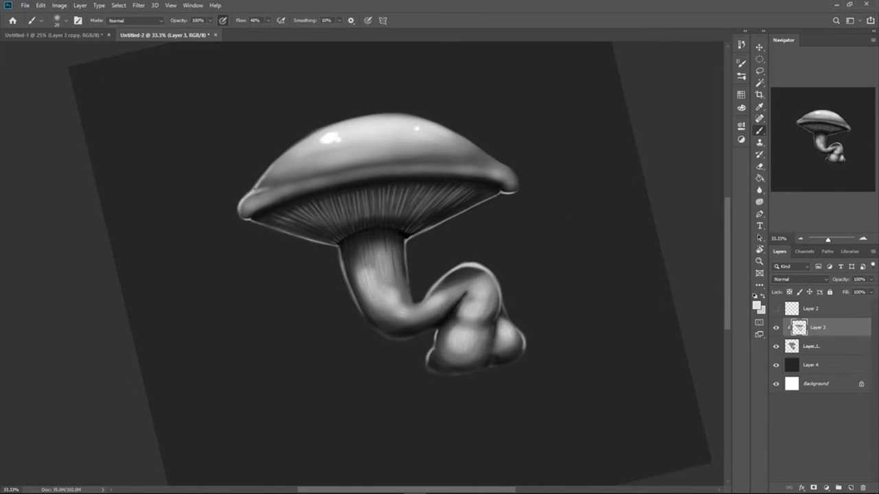
{"action": "key", "text": "r"}
{"action": "left_click_drag", "start_coordinate": [522, 192], "coordinate": [371, 82]}
{"action": "left_click_drag", "start_coordinate": [296, 116], "coordinate": [330, 98]}
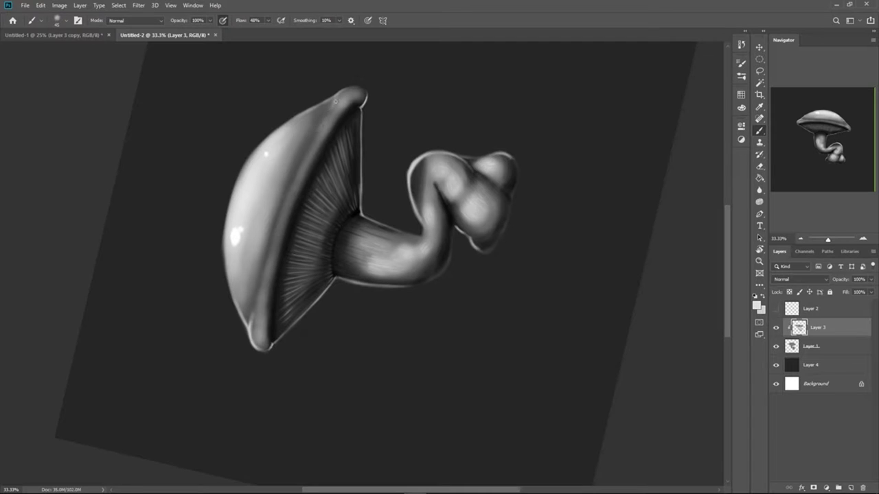
{"action": "key", "text": "r"}
{"action": "left_click_drag", "start_coordinate": [447, 132], "coordinate": [528, 294]}
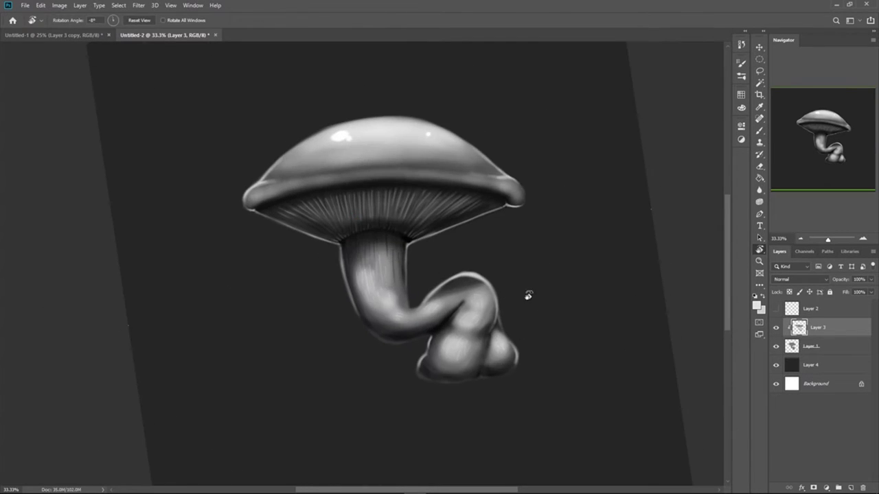
Brighten the gills under the cap with thin light gray lines, undoing the last stray stroke
{"action": "key", "text": "ctrl+minus"}
{"action": "key", "text": "ctrl+plus"}
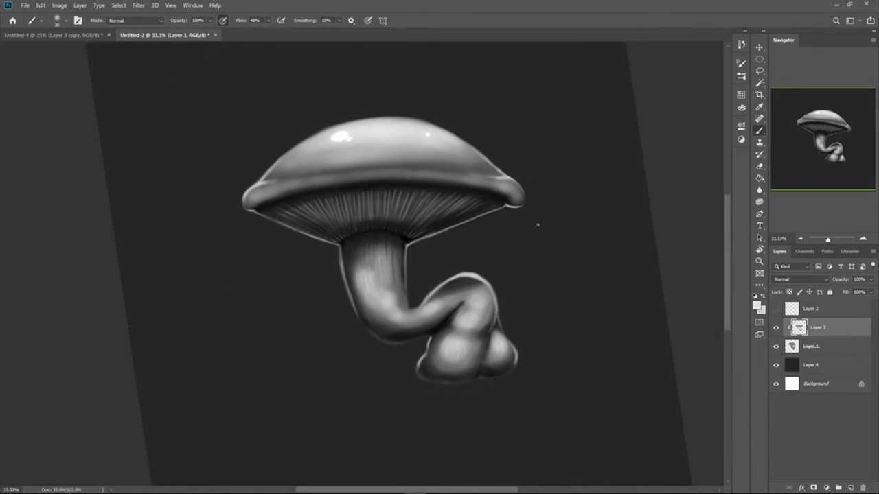
{"action": "key", "text": "r"}
{"action": "left_click_drag", "start_coordinate": [538, 224], "coordinate": [548, 204]}
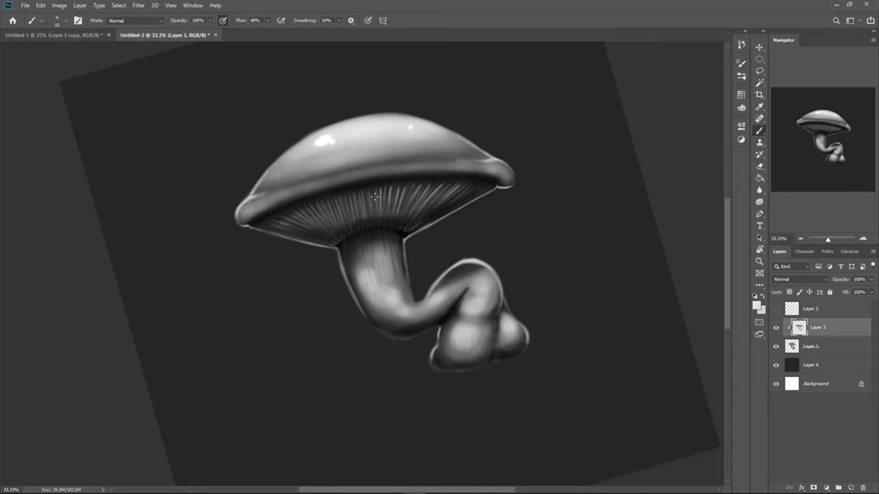
{"action": "mouse_move", "coordinate": [349, 209]}
{"action": "left_mouse_down"}
{"action": "mouse_move", "coordinate": [360, 197]}
{"action": "mouse_move", "coordinate": [305, 187]}
{"action": "left_mouse_up"}
{"action": "key", "text": "ctrl+z"}
{"action": "key", "text": "r"}
{"action": "mouse_move", "coordinate": [570, 271]}
{"action": "left_mouse_down"}
{"action": "mouse_move", "coordinate": [602, 167]}
{"action": "mouse_move", "coordinate": [596, 143]}
{"action": "left_mouse_up"}
Add a new layer and place it above Layer 3, clipped to the mushroom silhouette
{"action": "left_click", "coordinate": [804, 347]}
{"action": "key", "text": "ctrl+shift+n"}
{"action": "key", "text": "Return"}
{"action": "left_click_drag", "start_coordinate": [800, 347], "coordinate": [800, 324]}
Cover the whole mushroom with a muted brown on the new layer and set its blend mode to Overlay
{"action": "left_click", "coordinate": [757, 305]}
{"action": "left_click", "coordinate": [610, 375]}
{"action": "left_click", "coordinate": [517, 320]}
{"action": "left_click", "coordinate": [689, 265]}
{"action": "key", "text": "b"}
{"action": "mouse_move", "coordinate": [440, 151]}
{"action": "left_mouse_down"}
{"action": "mouse_move", "coordinate": [265, 186]}
{"action": "mouse_move", "coordinate": [314, 254]}
{"action": "mouse_move", "coordinate": [506, 346]}
{"action": "left_mouse_up"}
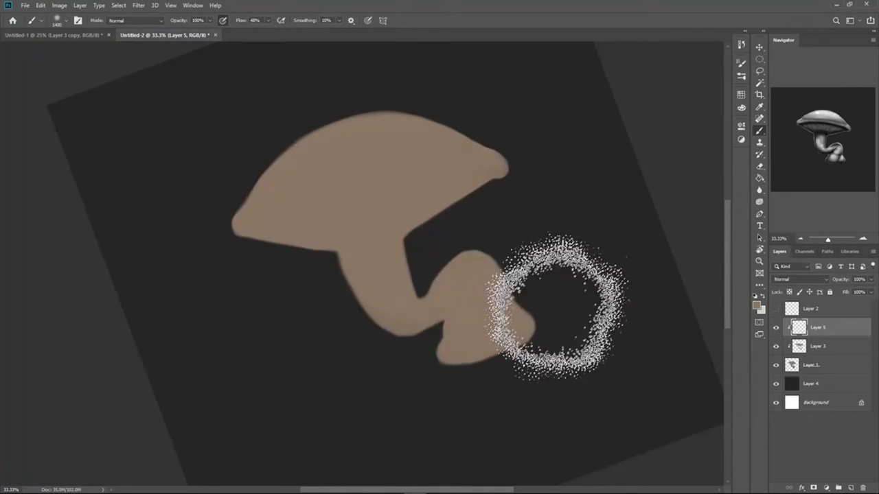
{"action": "left_click", "coordinate": [800, 279]}
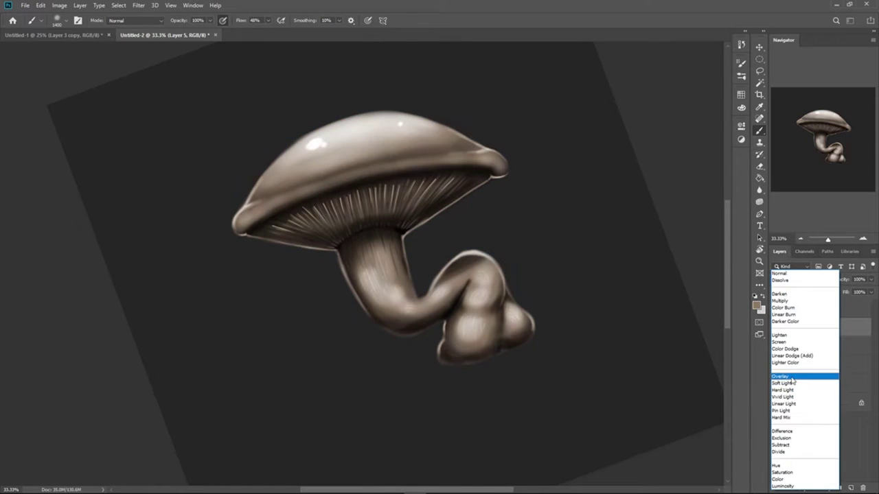
{"action": "left_click", "coordinate": [791, 378]}
Set the foreground color to light beige c9b9a9 and paint it over the stem and the lower form
{"action": "left_click", "coordinate": [757, 305]}
{"action": "left_click", "coordinate": [502, 292]}
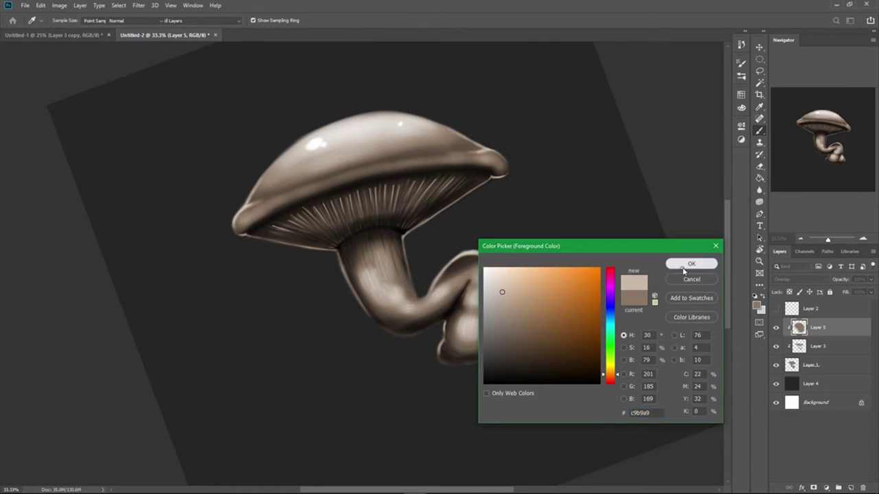
{"action": "left_click", "coordinate": [683, 266]}
{"action": "mouse_move", "coordinate": [395, 239]}
{"action": "left_mouse_down"}
{"action": "mouse_move", "coordinate": [358, 246]}
{"action": "mouse_move", "coordinate": [415, 263]}
{"action": "mouse_move", "coordinate": [479, 243]}
{"action": "mouse_move", "coordinate": [473, 323]}
{"action": "mouse_move", "coordinate": [549, 326]}
{"action": "left_mouse_up"}
Set the foreground color to a strong red and paint it along the rim of the cap
{"action": "left_click", "coordinate": [756, 305]}
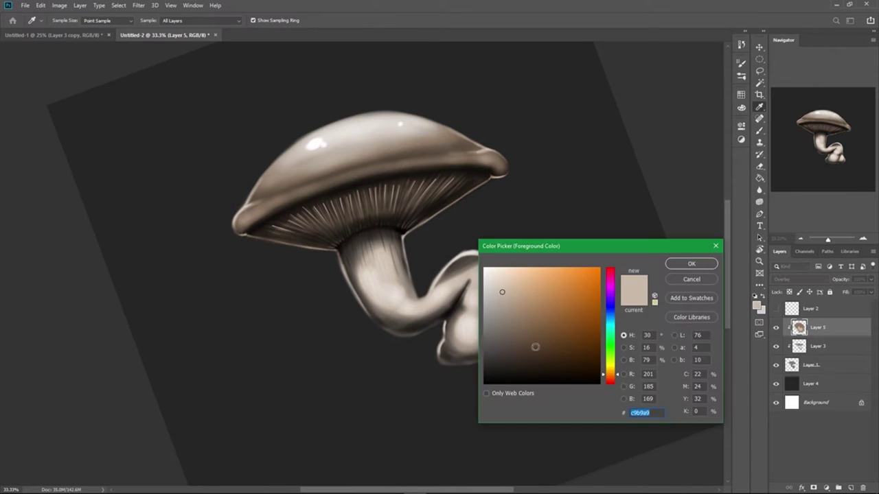
{"action": "left_click", "coordinate": [529, 345]}
{"action": "left_click", "coordinate": [686, 264]}
{"action": "key", "text": "r"}
{"action": "mouse_move", "coordinate": [465, 130]}
{"action": "left_mouse_down"}
{"action": "mouse_move", "coordinate": [439, 122]}
{"action": "mouse_move", "coordinate": [367, 158]}
{"action": "left_mouse_up"}
{"action": "left_click", "coordinate": [757, 305]}
{"action": "left_click", "coordinate": [611, 269]}
{"action": "left_click", "coordinate": [599, 268]}
{"action": "key", "text": "Return"}
{"action": "mouse_move", "coordinate": [474, 129]}
{"action": "left_mouse_down"}
{"action": "mouse_move", "coordinate": [432, 122]}
{"action": "mouse_move", "coordinate": [305, 199]}
{"action": "mouse_move", "coordinate": [232, 275]}
{"action": "left_mouse_up"}
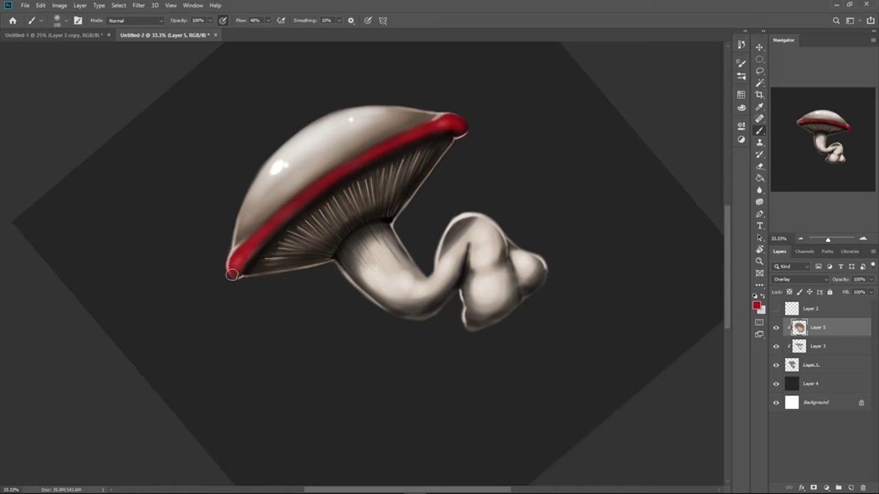
Pick a muted red and paint it over the upper surface of the cap
{"action": "left_click", "coordinate": [757, 305]}
{"action": "key", "text": "Return"}
{"action": "mouse_move", "coordinate": [433, 118]}
{"action": "left_mouse_down"}
{"action": "mouse_move", "coordinate": [358, 137]}
{"action": "mouse_move", "coordinate": [237, 247]}
{"action": "left_mouse_up"}
{"action": "left_click_drag", "start_coordinate": [358, 136], "coordinate": [276, 205]}
Lock Layer 5's transparent pixels and, in Normal blend mode, cover the rest of the cap's top in muted red
{"action": "left_click", "coordinate": [790, 293]}
{"action": "left_click", "coordinate": [800, 279]}
{"action": "left_click", "coordinate": [786, 274]}
{"action": "left_click_drag", "start_coordinate": [456, 106], "coordinate": [216, 247]}
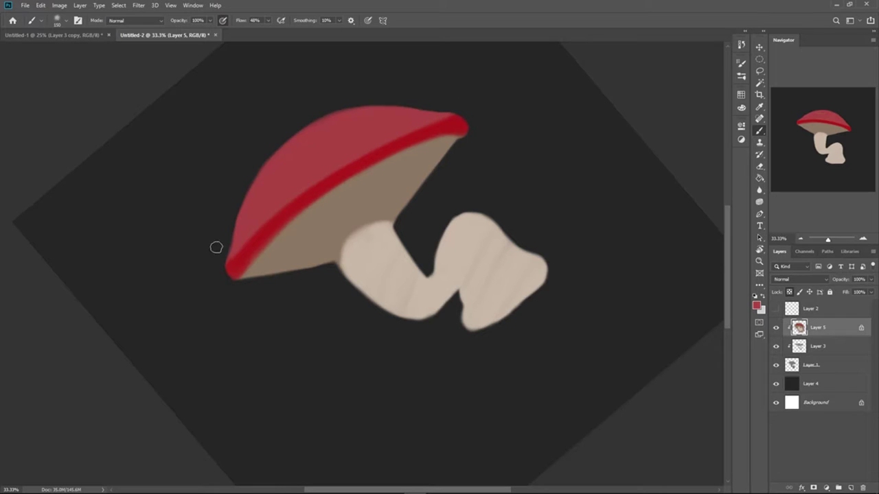
Try a gray-brown 6a645f over the gills with Layer 5 set to Overlay, and undo it
{"action": "left_click", "coordinate": [473, 277], "text": "alt"}
{"action": "left_click", "coordinate": [799, 279]}
{"action": "left_click", "coordinate": [785, 366]}
{"action": "left_click", "coordinate": [756, 305]}
{"action": "key", "text": "Return"}
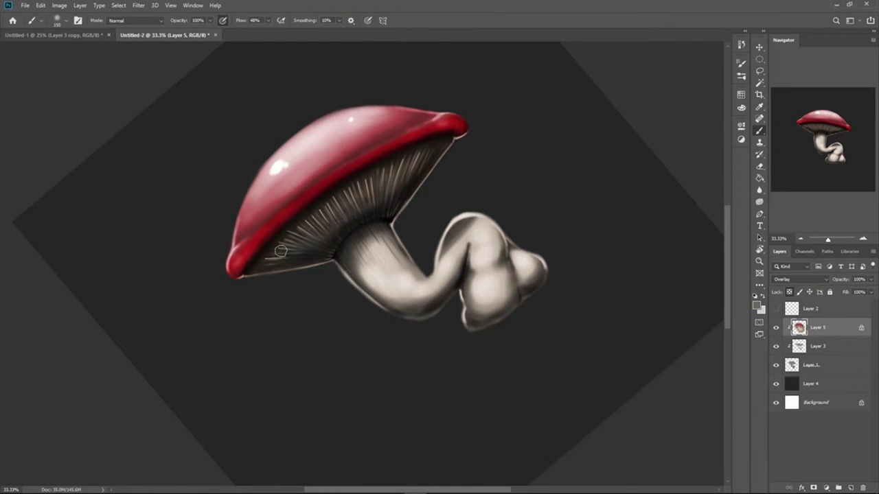
{"action": "key", "text": "r"}
{"action": "left_click_drag", "start_coordinate": [357, 197], "coordinate": [622, 244]}
{"action": "key", "text": "ctrl+z"}
Sample the cap's red, darken it and paint it over the gills, keeping Layer 5 in Overlay mode
{"action": "left_click", "coordinate": [794, 279]}
{"action": "left_click", "coordinate": [794, 271]}
{"action": "key", "text": "ctrl+z"}
{"action": "key", "text": "ctrl+z"}
{"action": "left_click", "coordinate": [794, 278]}
{"action": "left_click", "coordinate": [795, 271]}
{"action": "left_click", "coordinate": [757, 305]}
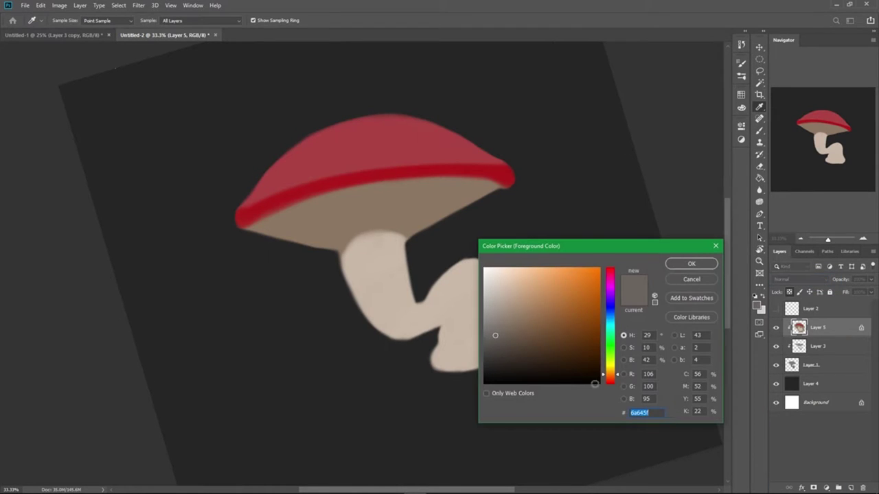
{"action": "left_click", "coordinate": [435, 171]}
{"action": "left_click", "coordinate": [585, 344]}
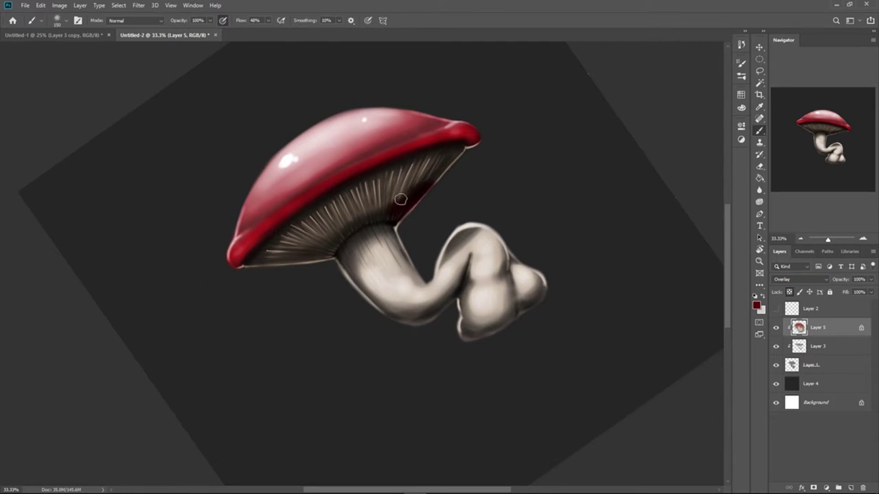
{"action": "mouse_move", "coordinate": [399, 196]}
{"action": "left_mouse_down"}
{"action": "mouse_move", "coordinate": [265, 267]}
{"action": "mouse_move", "coordinate": [252, 264]}
{"action": "mouse_move", "coordinate": [323, 261]}
{"action": "mouse_move", "coordinate": [374, 212]}
{"action": "mouse_move", "coordinate": [347, 217]}
{"action": "left_mouse_up"}
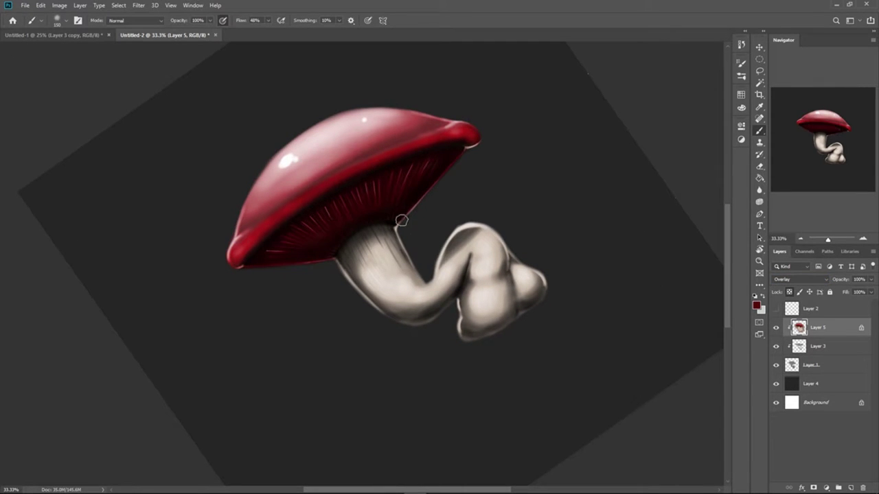
Try adding a new layer above Layer 5, clipped to the mushroom, for a separate shadow color
{"action": "key", "text": "r"}
{"action": "mouse_move", "coordinate": [583, 213]}
{"action": "left_mouse_down"}
{"action": "mouse_move", "coordinate": [605, 270]}
{"action": "mouse_move", "coordinate": [584, 226]}
{"action": "left_mouse_up"}
{"action": "key", "text": "ctrl+shift+n"}
{"action": "left_click", "coordinate": [267, 173]}
{"action": "right_click", "coordinate": [819, 327]}
{"action": "left_click", "coordinate": [730, 282]}
Try a blue shadow band on the clipped layer beneath the cap's rim
{"action": "left_click", "coordinate": [757, 306]}
{"action": "left_click", "coordinate": [610, 317]}
{"action": "left_click", "coordinate": [583, 319]}
{"action": "left_click", "coordinate": [692, 264]}
{"action": "key", "text": "b"}
{"action": "key", "text": "r"}
{"action": "left_click_drag", "start_coordinate": [591, 240], "coordinate": [558, 143]}
{"action": "key", "text": "b"}
{"action": "left_click_drag", "start_coordinate": [468, 154], "coordinate": [259, 252]}
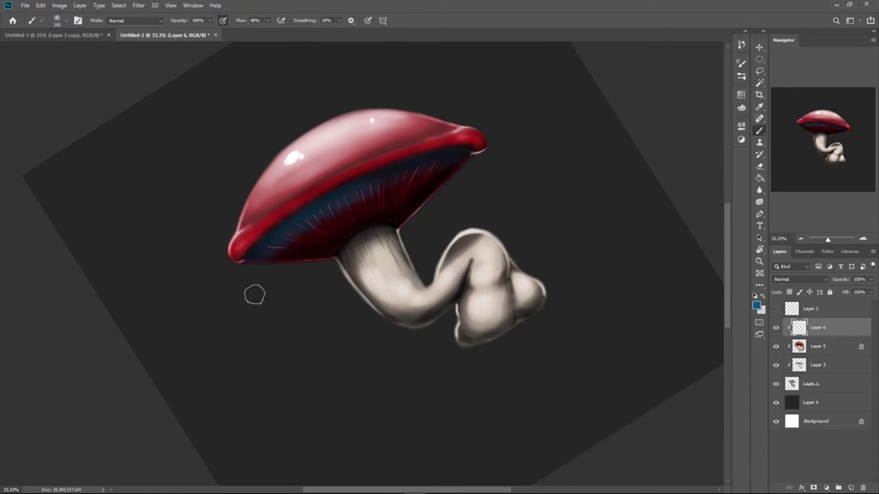
Compare blend modes on the blue layer, return it to Normal and strengthen the blue band under the cap
{"action": "left_click", "coordinate": [800, 279]}
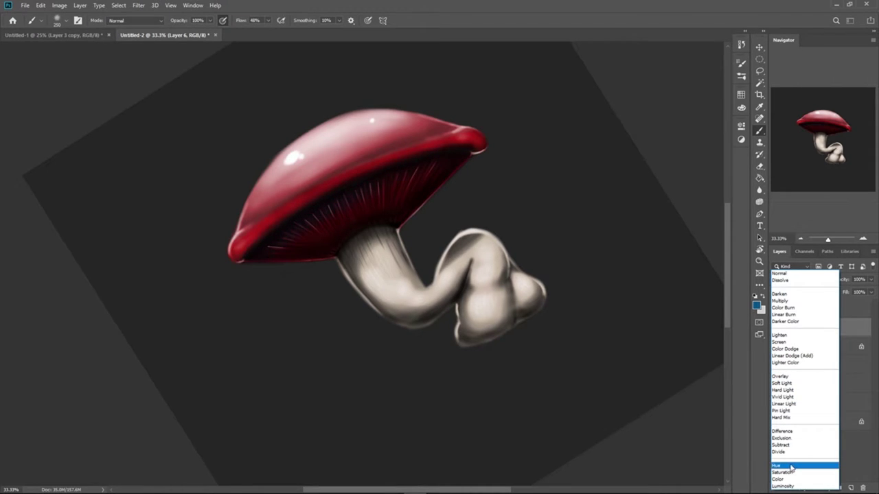
{"action": "left_click", "coordinate": [780, 273]}
{"action": "mouse_move", "coordinate": [464, 155]}
{"action": "left_mouse_down"}
{"action": "mouse_move", "coordinate": [392, 178]}
{"action": "mouse_move", "coordinate": [247, 267]}
{"action": "left_mouse_up"}
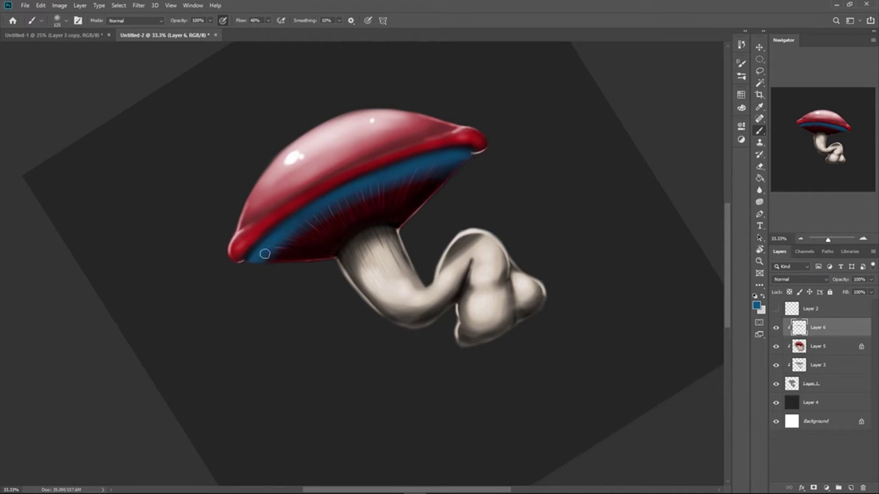
Reduce the brush to 20 px and try thin blue strokes along the gills
{"action": "key", "text": "bracketright"}
{"action": "key", "text": "bracketright"}
{"action": "key", "text": "bracketright"}
{"action": "key", "text": "bracketright"}
{"action": "key", "text": "bracketleft"}
{"action": "key", "text": "bracketleft"}
{"action": "key", "text": "bracketleft"}
{"action": "key", "text": "bracketleft"}
{"action": "key", "text": "bracketleft"}
{"action": "key", "text": "bracketleft"}
{"action": "key", "text": "bracketleft"}
{"action": "key", "text": "bracketleft"}
{"action": "key", "text": "bracketleft"}
{"action": "key", "text": "bracketleft"}
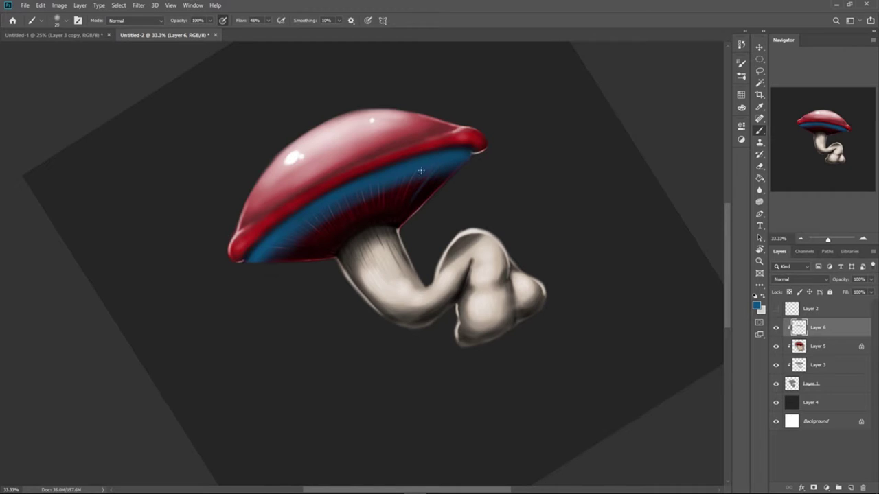
{"action": "key", "text": "r"}
{"action": "mouse_move", "coordinate": [473, 130]}
{"action": "left_mouse_down"}
{"action": "mouse_move", "coordinate": [587, 147]}
{"action": "mouse_move", "coordinate": [598, 169]}
{"action": "left_mouse_up"}
{"action": "left_click_drag", "start_coordinate": [332, 238], "coordinate": [297, 217]}
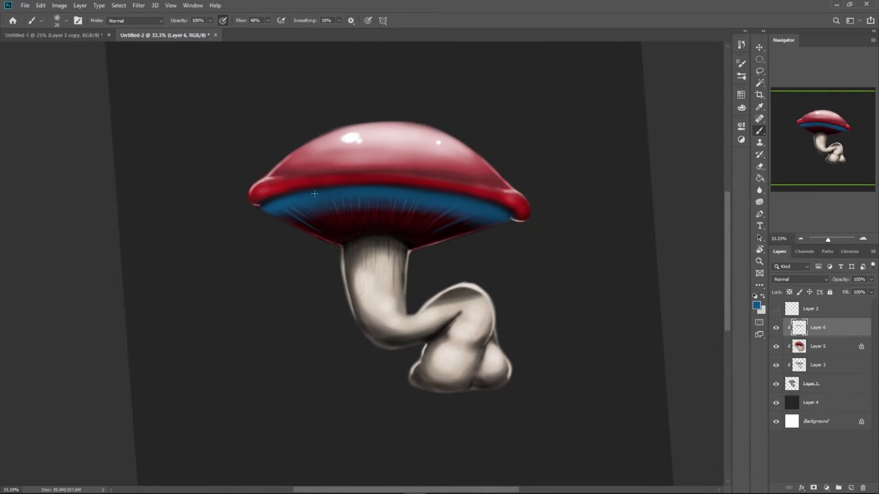
Test other blend modes on the blue layer and delete the layer
{"action": "left_click", "coordinate": [800, 279]}
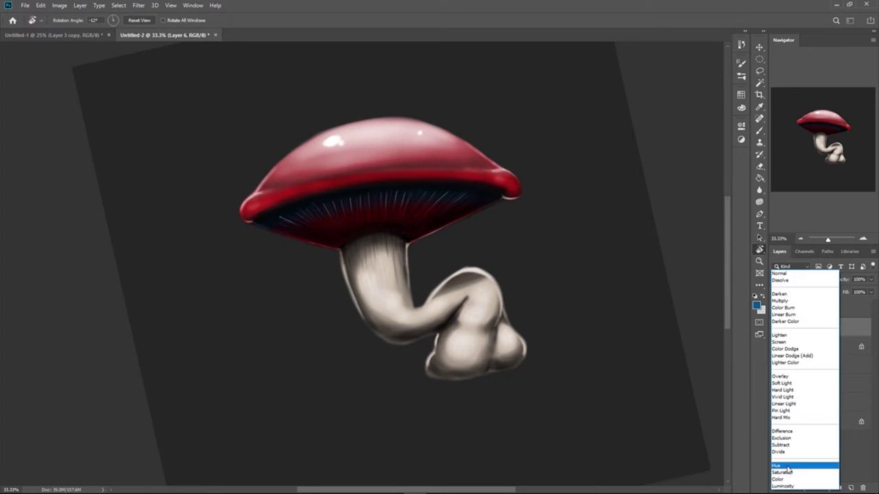
{"action": "key", "text": "Escape"}
{"action": "right_click", "coordinate": [818, 330]}
{"action": "left_click", "coordinate": [797, 167]}
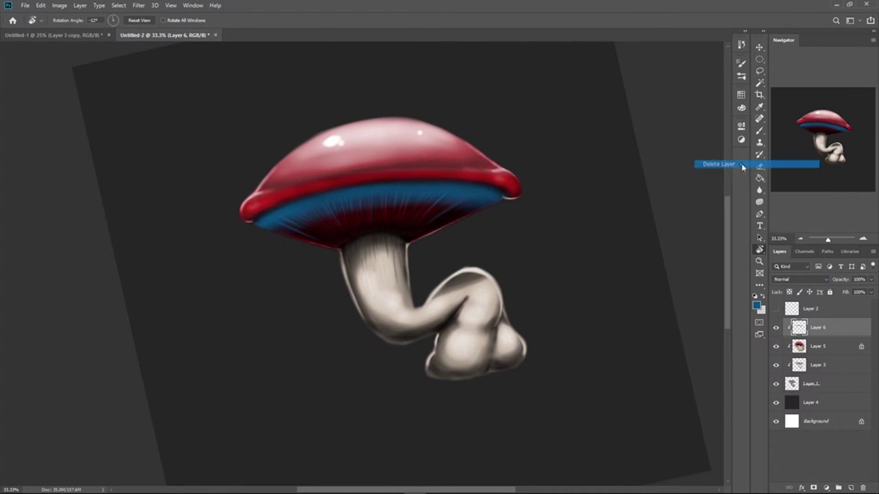
{"action": "key", "text": "Return"}
Add a new clipped layer between Layer 1 and Layer 3, and select Layer 3
{"action": "left_click", "coordinate": [828, 347]}
{"action": "left_click", "coordinate": [828, 365]}
{"action": "key", "text": "ctrl+shift+n"}
{"action": "left_click", "coordinate": [267, 173]}
{"action": "left_click", "coordinate": [817, 351]}
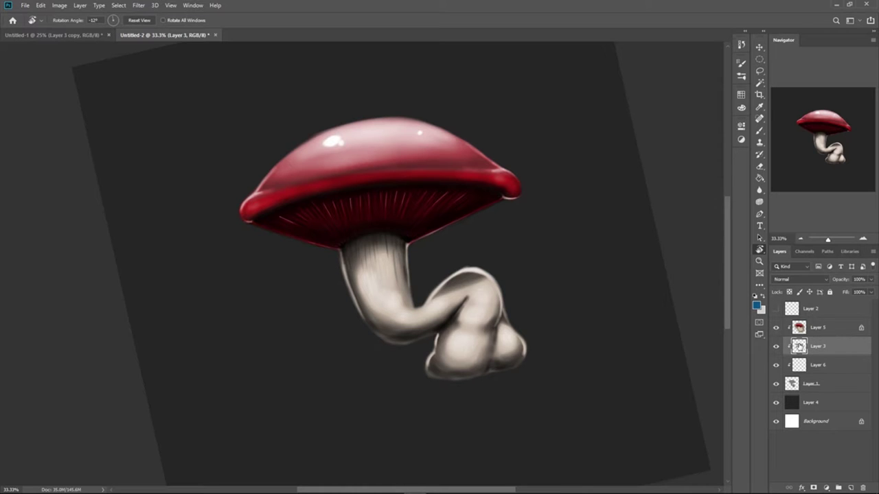
Set the foreground color to a light orange and add another clipped layer, placed above Layer 5
{"action": "left_click", "coordinate": [757, 305]}
{"action": "left_click", "coordinate": [612, 374]}
{"action": "left_click", "coordinate": [545, 290]}
{"action": "left_click", "coordinate": [689, 265]}
{"action": "key", "text": "ctrl+shift+n"}
{"action": "left_click", "coordinate": [267, 173]}
{"action": "left_click_drag", "start_coordinate": [255, 228], "coordinate": [250, 272]}
{"action": "left_click_drag", "start_coordinate": [839, 346], "coordinate": [842, 316]}
Paint the light orange over the whole mushroom and set the layer's blend mode to Overlay
{"action": "key", "text": "b"}
{"action": "mouse_move", "coordinate": [294, 155]}
{"action": "left_mouse_down"}
{"action": "mouse_move", "coordinate": [333, 129]}
{"action": "mouse_move", "coordinate": [235, 214]}
{"action": "mouse_move", "coordinate": [370, 129]}
{"action": "mouse_move", "coordinate": [294, 175]}
{"action": "mouse_move", "coordinate": [447, 95]}
{"action": "mouse_move", "coordinate": [283, 213]}
{"action": "mouse_move", "coordinate": [404, 191]}
{"action": "mouse_move", "coordinate": [524, 225]}
{"action": "mouse_move", "coordinate": [308, 249]}
{"action": "mouse_move", "coordinate": [366, 110]}
{"action": "mouse_move", "coordinate": [549, 314]}
{"action": "left_mouse_up"}
{"action": "left_click", "coordinate": [800, 279]}
{"action": "left_click", "coordinate": [800, 373]}
{"action": "key", "text": "r"}
{"action": "left_click_drag", "start_coordinate": [667, 295], "coordinate": [564, 315]}
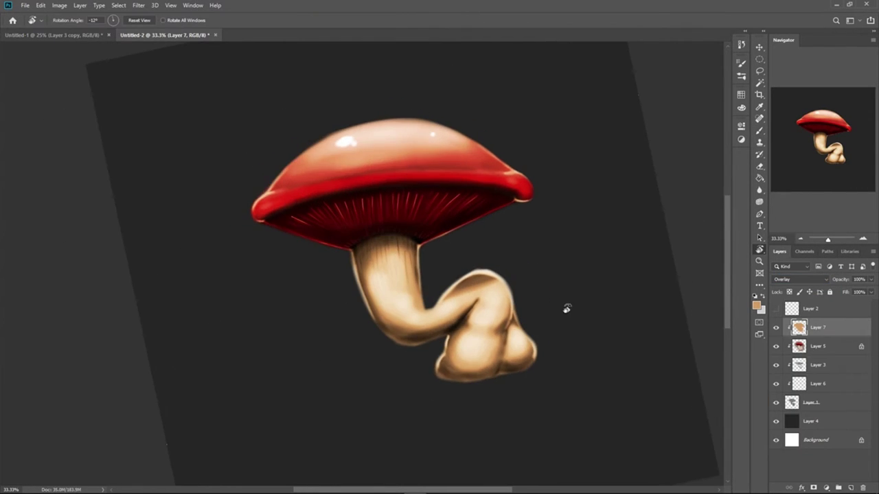
Add a new clipped layer directly above Layer 5 and set the foreground color to blue
{"action": "left_click", "coordinate": [825, 347]}
{"action": "key", "text": "ctrl+shift+n"}
{"action": "key", "text": "Return"}
{"action": "mouse_move", "coordinate": [632, 238]}
{"action": "left_mouse_down"}
{"action": "mouse_move", "coordinate": [623, 192]}
{"action": "mouse_move", "coordinate": [566, 169]}
{"action": "left_mouse_up"}
{"action": "left_click", "coordinate": [757, 306]}
{"action": "left_click", "coordinate": [611, 317]}
{"action": "left_click", "coordinate": [586, 305]}
{"action": "left_click", "coordinate": [692, 263]}
Paint a blue band beneath the cap's rim with a smaller brush and set the layer to Pin Light
{"action": "key", "text": "b"}
{"action": "key", "text": "bracketleft"}
{"action": "key", "text": "bracketleft"}
{"action": "key", "text": "bracketleft"}
{"action": "key", "text": "bracketleft"}
{"action": "left_click_drag", "start_coordinate": [476, 162], "coordinate": [276, 249]}
{"action": "left_click", "coordinate": [800, 279]}
{"action": "left_click", "coordinate": [787, 391]}
{"action": "left_click", "coordinate": [800, 278]}
{"action": "left_click", "coordinate": [780, 411]}
Extend the blue shading across the cap's underside and along the shadowed edges of the stem and base
{"action": "mouse_move", "coordinate": [364, 178]}
{"action": "left_mouse_down"}
{"action": "mouse_move", "coordinate": [277, 226]}
{"action": "mouse_move", "coordinate": [373, 181]}
{"action": "mouse_move", "coordinate": [491, 144]}
{"action": "mouse_move", "coordinate": [505, 130]}
{"action": "mouse_move", "coordinate": [269, 242]}
{"action": "left_mouse_up"}
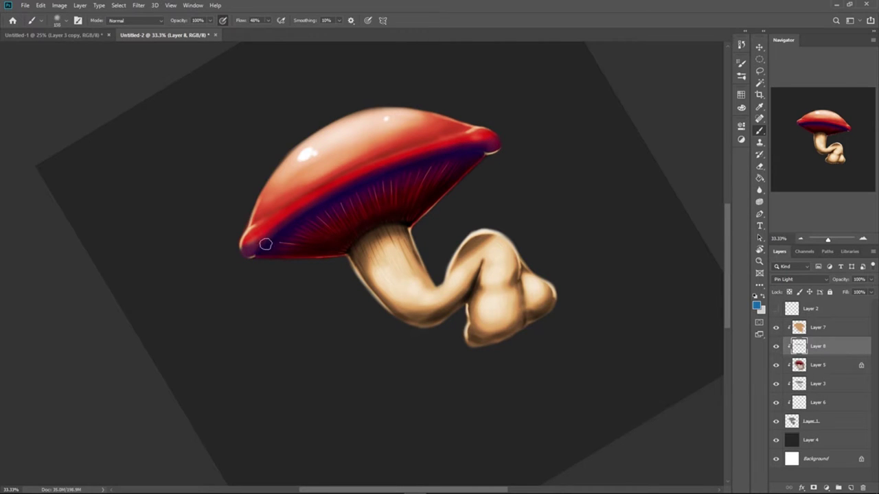
{"action": "left_click_drag", "start_coordinate": [351, 263], "coordinate": [405, 320]}
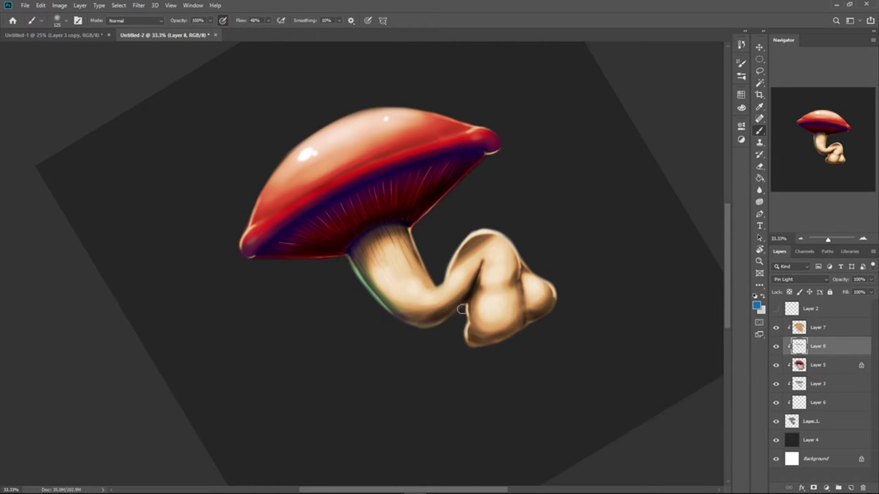
{"action": "left_click_drag", "start_coordinate": [466, 308], "coordinate": [471, 336]}
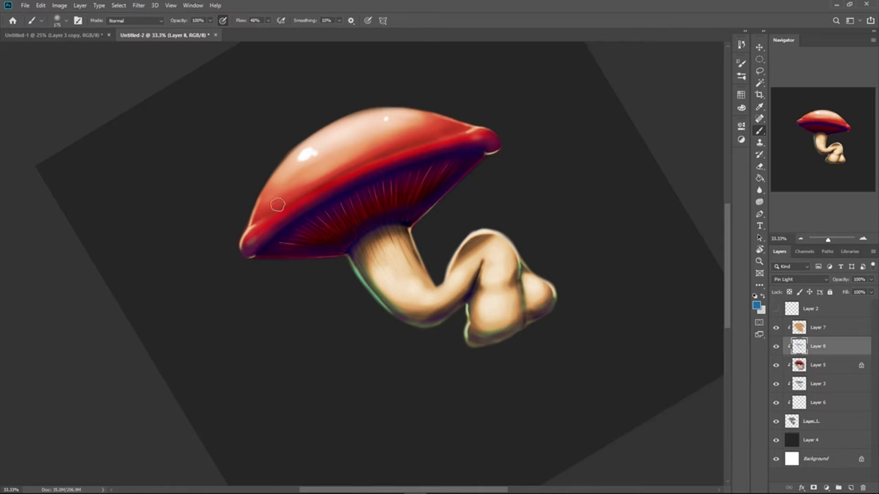
Move Layer 8 above Layer 7 and set its blend mode to Multiply
{"action": "key", "text": "r"}
{"action": "left_click_drag", "start_coordinate": [441, 271], "coordinate": [625, 291]}
{"action": "left_click", "coordinate": [800, 279]}
{"action": "left_click", "coordinate": [826, 346]}
{"action": "left_click", "coordinate": [800, 279]}
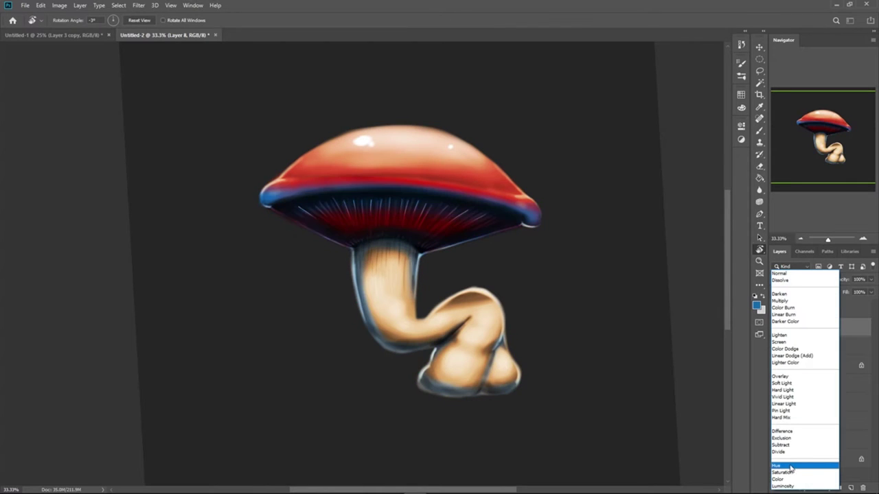
{"action": "left_click", "coordinate": [788, 302]}
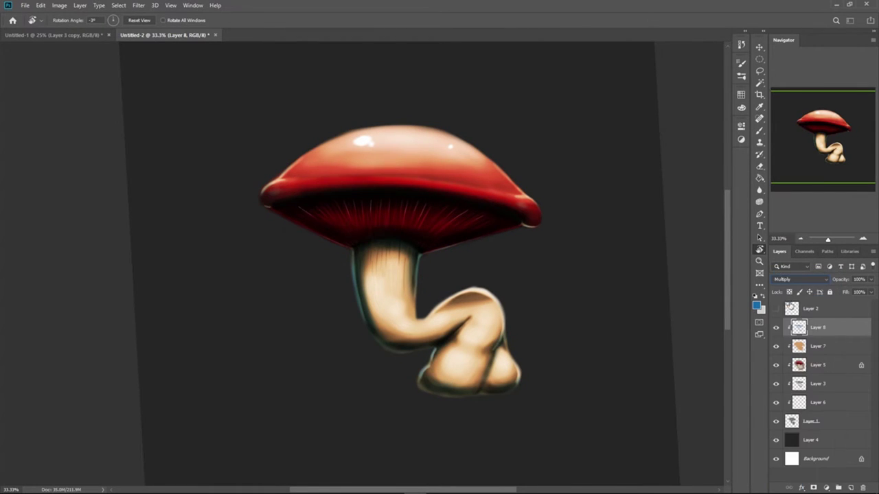
Erase the blue shading along the outer edges of the stem, base and cap rim to restore the rim light
{"action": "key", "text": "e"}
{"action": "left_click_drag", "start_coordinate": [353, 251], "coordinate": [389, 363]}
{"action": "mouse_move", "coordinate": [422, 257]}
{"action": "left_mouse_down"}
{"action": "mouse_move", "coordinate": [418, 309]}
{"action": "mouse_move", "coordinate": [497, 233]}
{"action": "mouse_move", "coordinate": [344, 273]}
{"action": "left_mouse_up"}
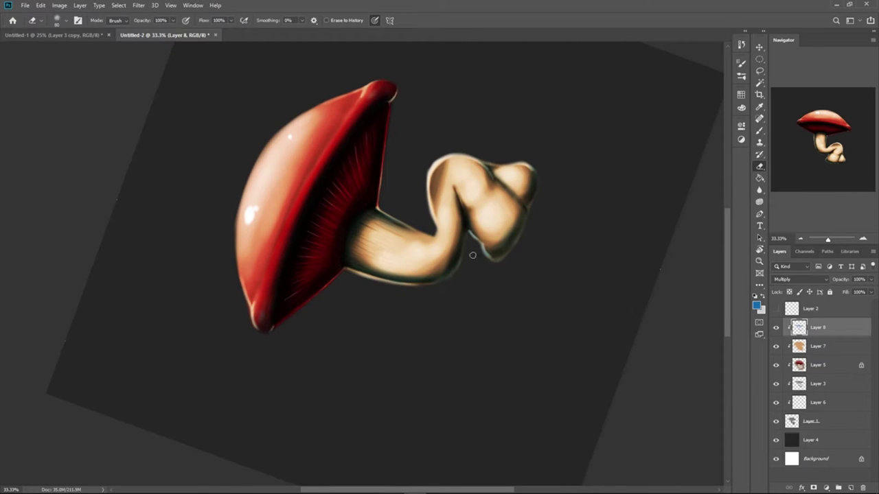
{"action": "left_click_drag", "start_coordinate": [428, 287], "coordinate": [464, 313]}
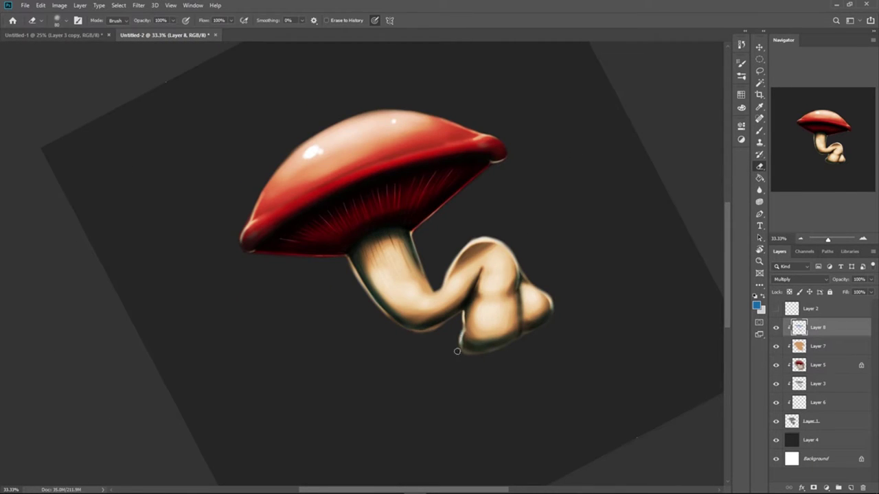
{"action": "left_click_drag", "start_coordinate": [553, 291], "coordinate": [514, 328]}
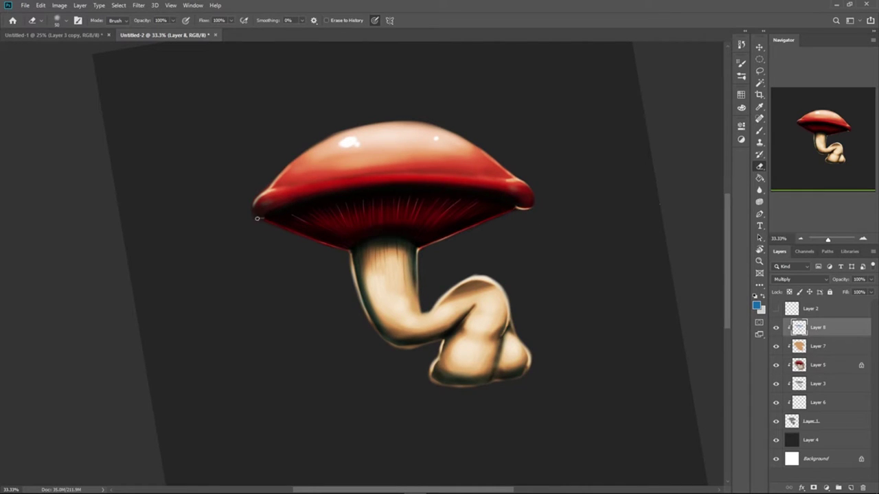
{"action": "key", "text": "bracketright"}
{"action": "key", "text": "bracketright"}
{"action": "key", "text": "bracketright"}
{"action": "key", "text": "bracketright"}
{"action": "key", "text": "bracketright"}
Add a new clipped layer between Layer 7 and Layer 8 and set the foreground color to pink
{"action": "key", "text": "r"}
{"action": "left_click_drag", "start_coordinate": [595, 243], "coordinate": [565, 147]}
{"action": "key", "text": "ctrl+shift+n"}
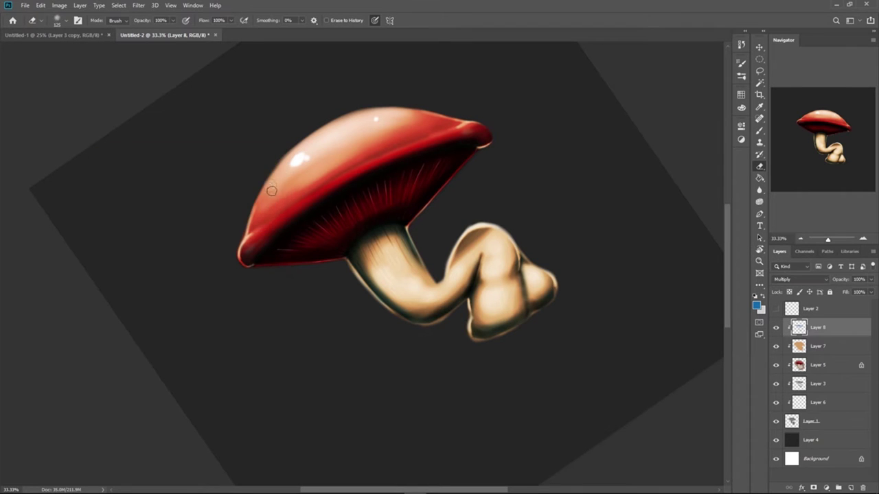
{"action": "key", "text": "Return"}
{"action": "left_click", "coordinate": [757, 307]}
{"action": "left_click", "coordinate": [589, 302]}
{"action": "left_click", "coordinate": [691, 263]}
Paint pink over the stem and the cap's highlight area, with the layer's blend mode set to Hard Light
{"action": "key", "text": "r"}
{"action": "left_click_drag", "start_coordinate": [662, 198], "coordinate": [669, 279]}
{"action": "key", "text": "b"}
{"action": "left_click_drag", "start_coordinate": [392, 268], "coordinate": [425, 309]}
{"action": "left_click", "coordinate": [800, 279]}
{"action": "left_click", "coordinate": [797, 391]}
{"action": "mouse_move", "coordinate": [325, 143]}
{"action": "left_mouse_down"}
{"action": "mouse_move", "coordinate": [365, 126]}
{"action": "mouse_move", "coordinate": [385, 132]}
{"action": "left_mouse_up"}
Tint the cap's rim and upper highlight with pink using a smaller brush
{"action": "key", "text": "bracketleft"}
{"action": "key", "text": "bracketleft"}
{"action": "key", "text": "bracketleft"}
{"action": "key", "text": "bracketleft"}
{"action": "key", "text": "bracketleft"}
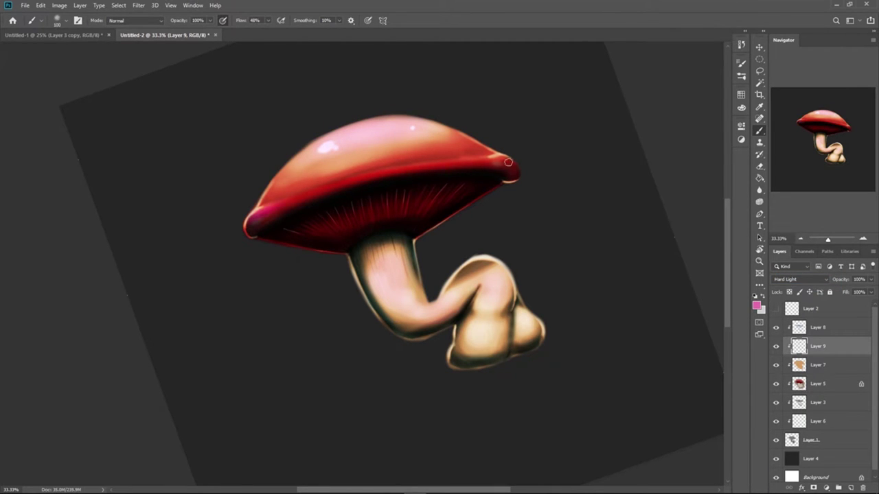
{"action": "mouse_move", "coordinate": [298, 198]}
{"action": "left_mouse_down"}
{"action": "mouse_move", "coordinate": [355, 131]}
{"action": "mouse_move", "coordinate": [365, 145]}
{"action": "mouse_move", "coordinate": [363, 128]}
{"action": "left_mouse_up"}
Enlarge the brush and add a soft pink tint to the upper bulge of the mushroom's base
{"action": "key", "text": "bracketright"}
{"action": "key", "text": "bracketright"}
{"action": "key", "text": "bracketright"}
{"action": "key", "text": "bracketright"}
{"action": "key", "text": "bracketright"}
{"action": "left_click_drag", "start_coordinate": [492, 280], "coordinate": [496, 285]}
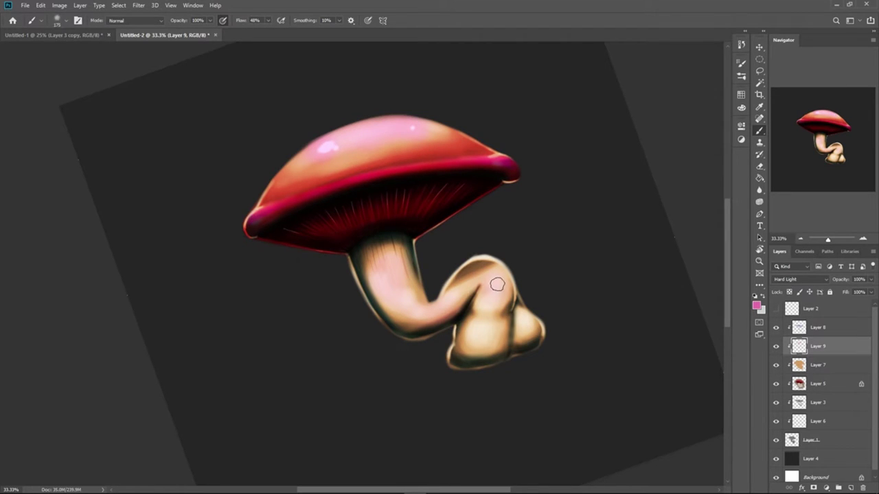
Add soft pink tint to the lower part of the base and touch up the stem with a smaller brush
{"action": "left_click_drag", "start_coordinate": [473, 336], "coordinate": [479, 331]}
{"action": "key", "text": "bracketleft"}
{"action": "key", "text": "bracketleft"}
{"action": "key", "text": "bracketleft"}
{"action": "key", "text": "bracketleft"}
{"action": "key", "text": "bracketleft"}
{"action": "mouse_move", "coordinate": [389, 292]}
{"action": "left_mouse_down"}
{"action": "mouse_move", "coordinate": [388, 284]}
{"action": "mouse_move", "coordinate": [414, 308]}
{"action": "mouse_move", "coordinate": [597, 238]}
{"action": "left_mouse_up"}
{"action": "key", "text": "bracketright"}
{"action": "key", "text": "bracketright"}
Change the foreground color to purple 7d6bac
{"action": "key", "text": "r"}
{"action": "left_click", "coordinate": [757, 306]}
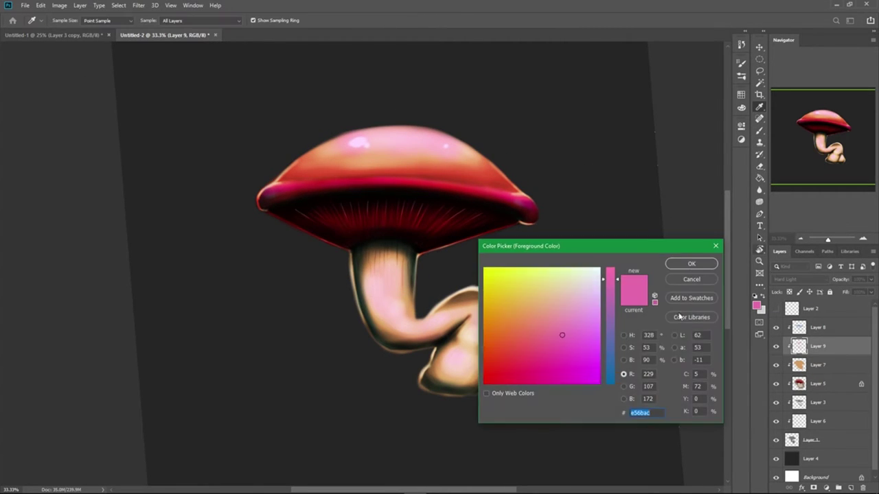
{"action": "left_click", "coordinate": [610, 326]}
{"action": "left_click", "coordinate": [691, 263]}
Paint purple over the cap and the shaded edges of the stem and base with a large brush, undoing the last stroke
{"action": "left_click_drag", "start_coordinate": [475, 195], "coordinate": [450, 164]}
{"action": "key", "text": "b"}
{"action": "key", "text": "bracketright"}
{"action": "key", "text": "bracketright"}
{"action": "key", "text": "bracketright"}
{"action": "key", "text": "bracketright"}
{"action": "key", "text": "bracketright"}
{"action": "key", "text": "bracketright"}
{"action": "mouse_move", "coordinate": [305, 171]}
{"action": "left_mouse_down"}
{"action": "mouse_move", "coordinate": [266, 192]}
{"action": "mouse_move", "coordinate": [540, 91]}
{"action": "left_mouse_up"}
{"action": "mouse_move", "coordinate": [384, 284]}
{"action": "left_mouse_down"}
{"action": "mouse_move", "coordinate": [393, 314]}
{"action": "mouse_move", "coordinate": [478, 292]}
{"action": "left_mouse_up"}
{"action": "mouse_move", "coordinate": [488, 247]}
{"action": "left_mouse_down"}
{"action": "mouse_move", "coordinate": [465, 263]}
{"action": "mouse_move", "coordinate": [371, 247]}
{"action": "mouse_move", "coordinate": [378, 326]}
{"action": "mouse_move", "coordinate": [462, 317]}
{"action": "left_mouse_up"}
{"action": "key", "text": "bracketleft"}
{"action": "key", "text": "bracketleft"}
{"action": "left_click_drag", "start_coordinate": [455, 331], "coordinate": [465, 359]}
{"action": "key", "text": "ctrl+z"}
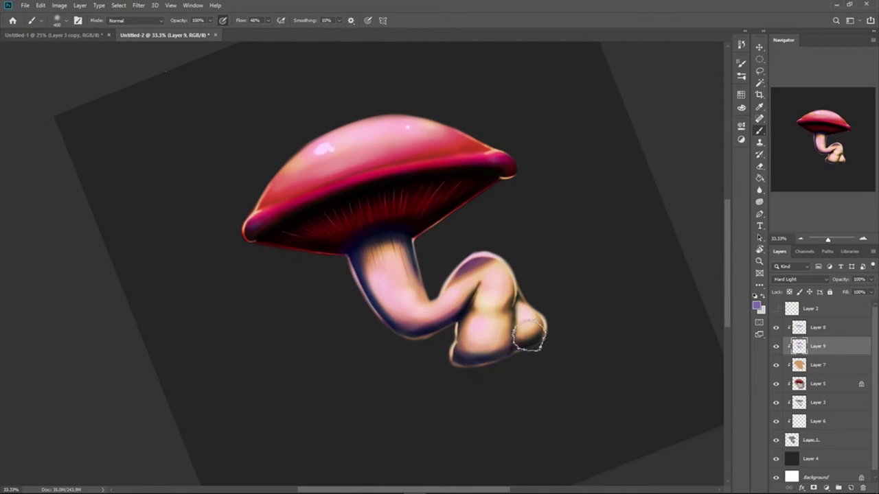
Move Layer 7 above Layer 8 and, with Layer 7 temporarily hidden, touch up the purple tint on the base on Layer 8
{"action": "left_click_drag", "start_coordinate": [828, 365], "coordinate": [832, 322]}
{"action": "key", "text": "bracketright"}
{"action": "key", "text": "bracketright"}
{"action": "key", "text": "bracketright"}
{"action": "key", "text": "bracketright"}
{"action": "left_click", "coordinate": [777, 327]}
{"action": "left_click", "coordinate": [819, 349]}
{"action": "key", "text": "bracketleft"}
{"action": "key", "text": "bracketleft"}
{"action": "left_click_drag", "start_coordinate": [551, 333], "coordinate": [511, 257]}
{"action": "left_click", "coordinate": [777, 327]}
Duplicate Layer 7 and lower the layer opacity of the doubled orange tint
{"action": "right_click", "coordinate": [821, 328]}
{"action": "left_click", "coordinate": [735, 156]}
{"action": "key", "text": "Return"}
{"action": "left_click", "coordinate": [790, 280]}
{"action": "left_click", "coordinate": [796, 350]}
{"action": "left_click", "coordinate": [872, 280]}
{"action": "left_click_drag", "start_coordinate": [870, 291], "coordinate": [846, 291]}
Add a new clipped layer above Layer 7 copy and set the foreground color to black (000000)
{"action": "key", "text": "ctrl+shift+n"}
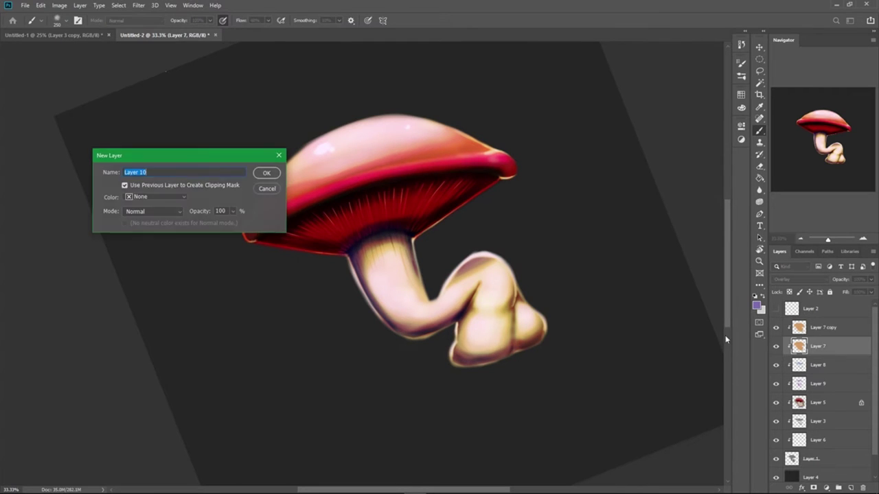
{"action": "key", "text": "Return"}
{"action": "left_click", "coordinate": [756, 305]}
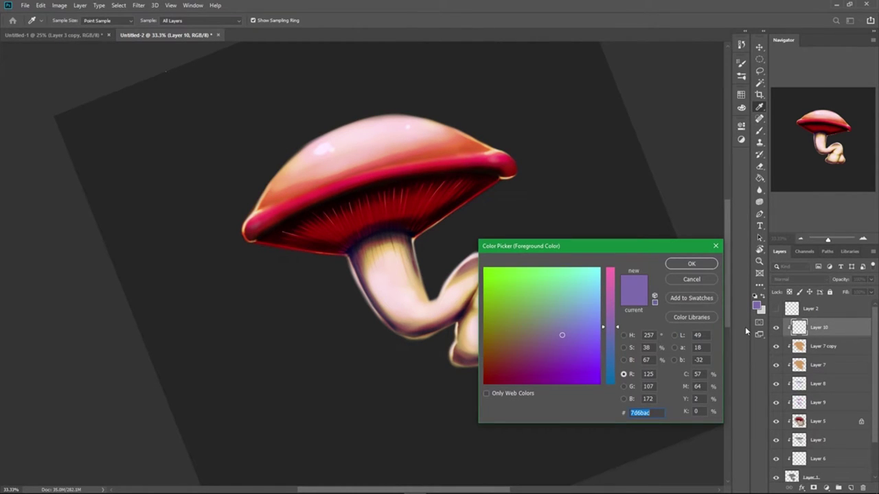
{"action": "type", "text": "000000"}
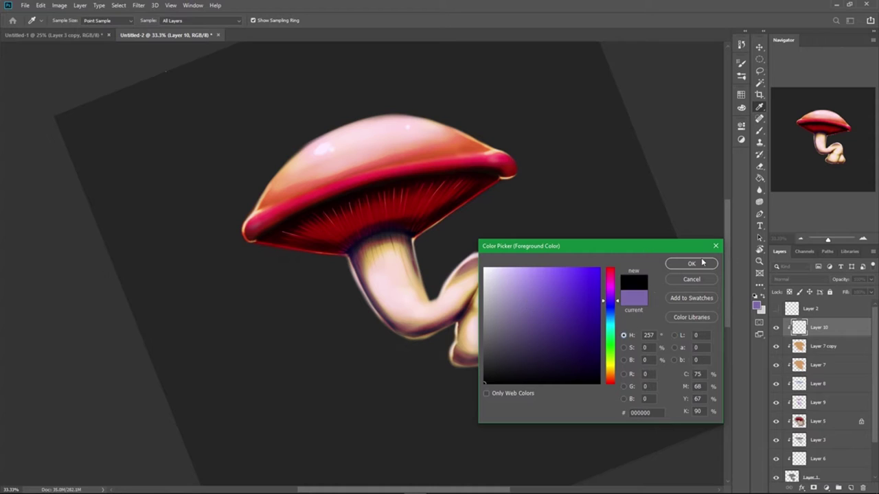
{"action": "key", "text": "Return"}
Paint thin black lines into the gills under the cap
{"action": "key", "text": "b"}
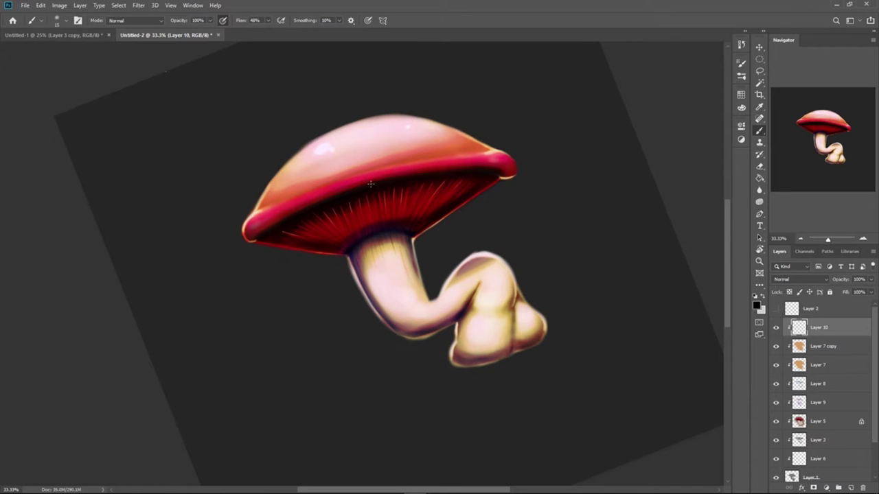
{"action": "left_click_drag", "start_coordinate": [369, 179], "coordinate": [330, 329]}
{"action": "key", "text": "r"}
{"action": "left_click_drag", "start_coordinate": [354, 282], "coordinate": [330, 233]}
Set the foreground color to light red, keeping black as background color, and add a new clipped layer above Layer 7 copy
{"action": "key", "text": "x"}
{"action": "left_click", "coordinate": [757, 306]}
{"action": "left_click", "coordinate": [485, 267]}
{"action": "left_click", "coordinate": [691, 263]}
{"action": "left_click", "coordinate": [756, 306]}
{"action": "left_click", "coordinate": [457, 206]}
{"action": "left_click", "coordinate": [555, 276]}
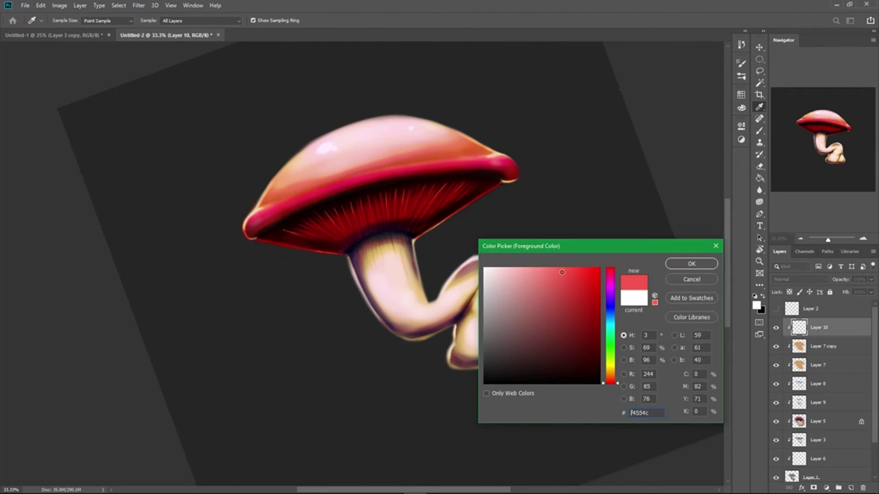
{"action": "left_click", "coordinate": [690, 262]}
{"action": "left_click", "coordinate": [818, 346]}
{"action": "key", "text": "ctrl+shift+n"}
{"action": "key", "text": "Return"}
Paint thin light red streaks along the gills under the cap
{"action": "key", "text": "bracketright"}
{"action": "key", "text": "bracketright"}
{"action": "left_click_drag", "start_coordinate": [421, 224], "coordinate": [445, 195]}
{"action": "left_click_drag", "start_coordinate": [416, 224], "coordinate": [434, 195]}
{"action": "mouse_move", "coordinate": [412, 223]}
{"action": "left_mouse_down"}
{"action": "mouse_move", "coordinate": [422, 192]}
{"action": "mouse_move", "coordinate": [313, 231]}
{"action": "left_mouse_up"}
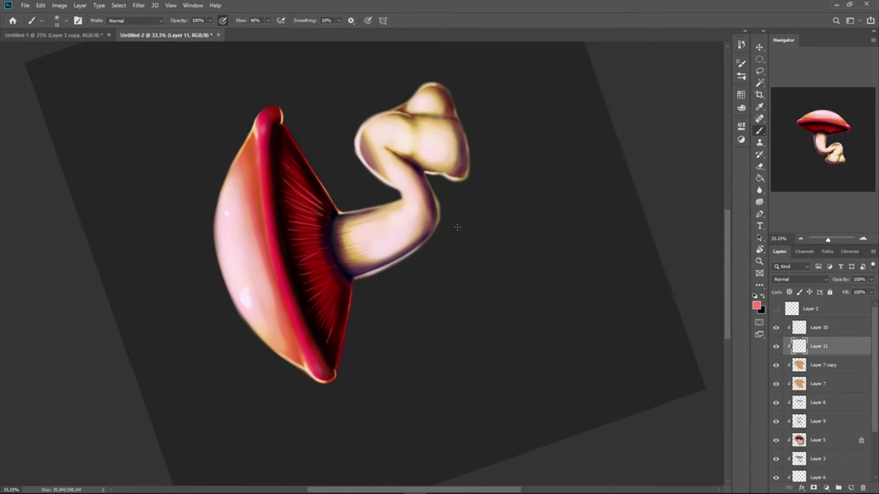
{"action": "left_click_drag", "start_coordinate": [457, 226], "coordinate": [339, 283]}
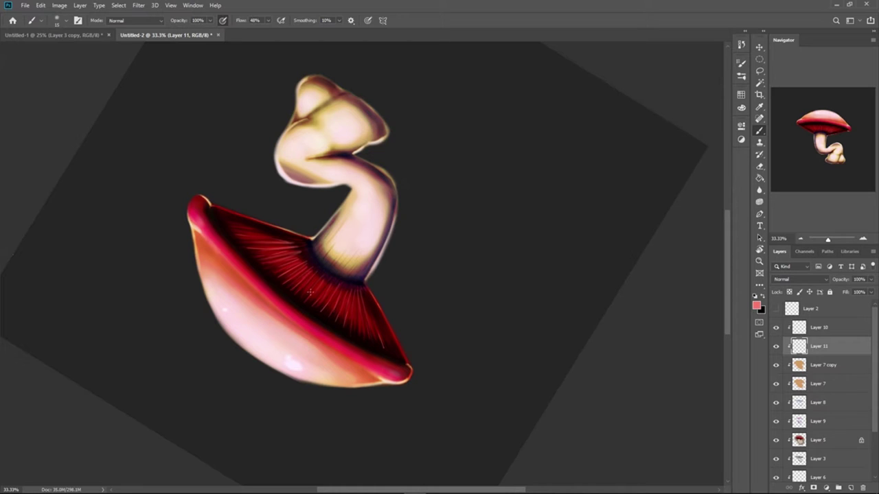
Set the blend mode of the light red gill layer to Overlay and check the Layer 8 tint by toggling its visibility
{"action": "key", "text": "r"}
{"action": "mouse_move", "coordinate": [495, 147]}
{"action": "left_mouse_down"}
{"action": "mouse_move", "coordinate": [602, 257]}
{"action": "mouse_move", "coordinate": [453, 440]}
{"action": "left_mouse_up"}
{"action": "left_click", "coordinate": [800, 279]}
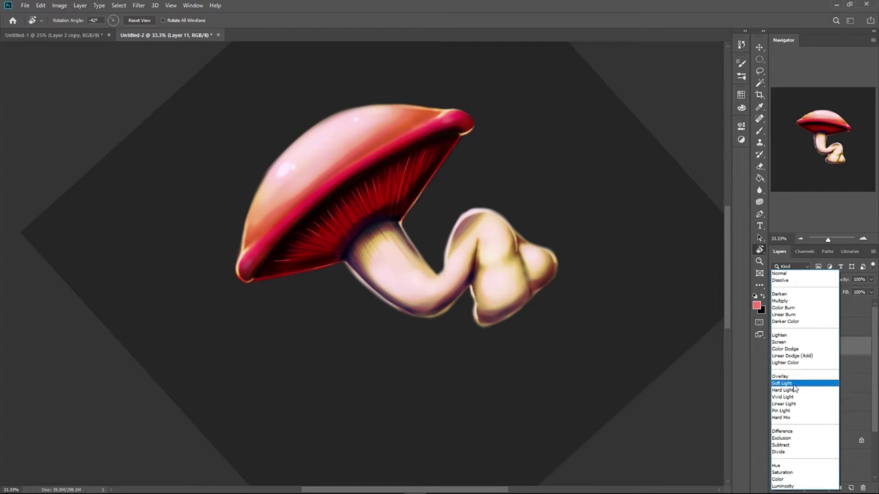
{"action": "left_click", "coordinate": [792, 378]}
{"action": "left_click_drag", "start_coordinate": [609, 196], "coordinate": [606, 320]}
{"action": "key", "text": "ctrl+minus"}
{"action": "left_click", "coordinate": [776, 403]}
{"action": "left_click", "coordinate": [776, 403]}
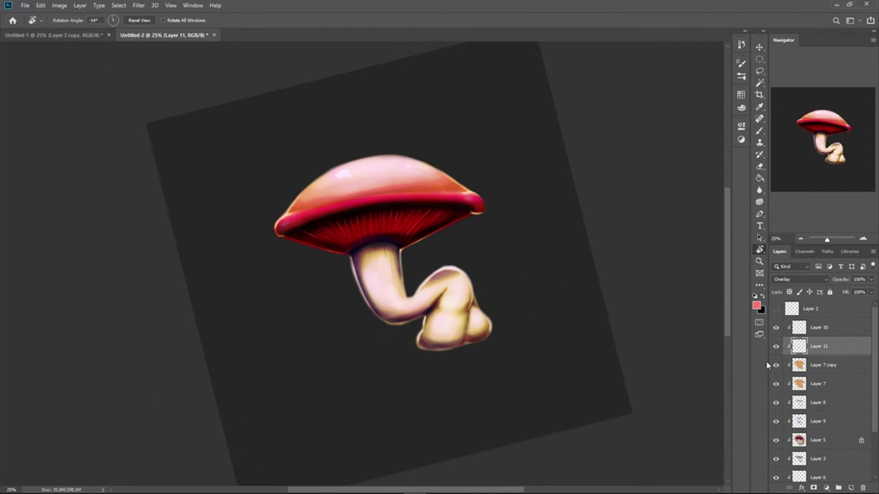
Add a new unclipped layer above Layer 10 and set the foreground color to dark red
{"action": "left_click", "coordinate": [815, 327]}
{"action": "key", "text": "ctrl+alt+shift+n"}
{"action": "key", "text": "ctrl+plus"}
{"action": "key", "text": "ctrl+plus"}
{"action": "left_click", "coordinate": [757, 306]}
{"action": "left_click", "coordinate": [571, 324]}
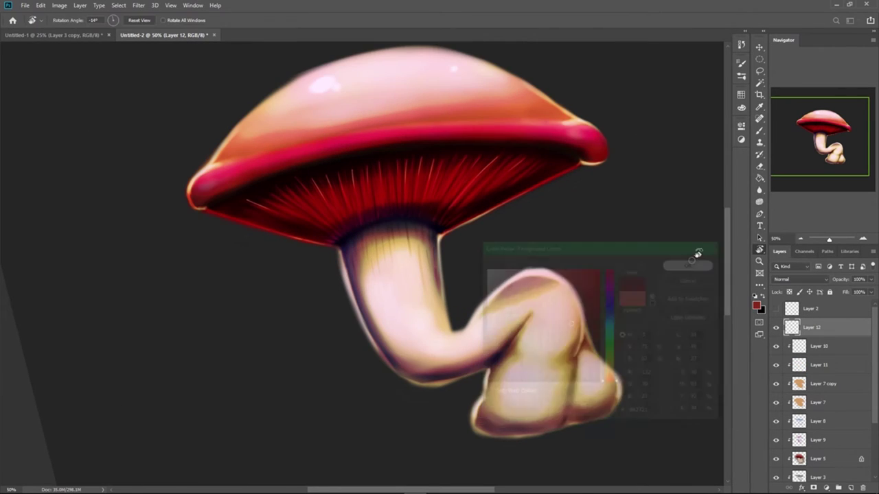
{"action": "left_click", "coordinate": [691, 263]}
Paint a dark red spot beside the cap's main highlight and trim its tapered tip with the eraser
{"action": "key", "text": "ctrl+plus"}
{"action": "left_click_drag", "start_coordinate": [408, 153], "coordinate": [460, 275]}
{"action": "key", "text": "ctrl+plus"}
{"action": "key", "text": "b"}
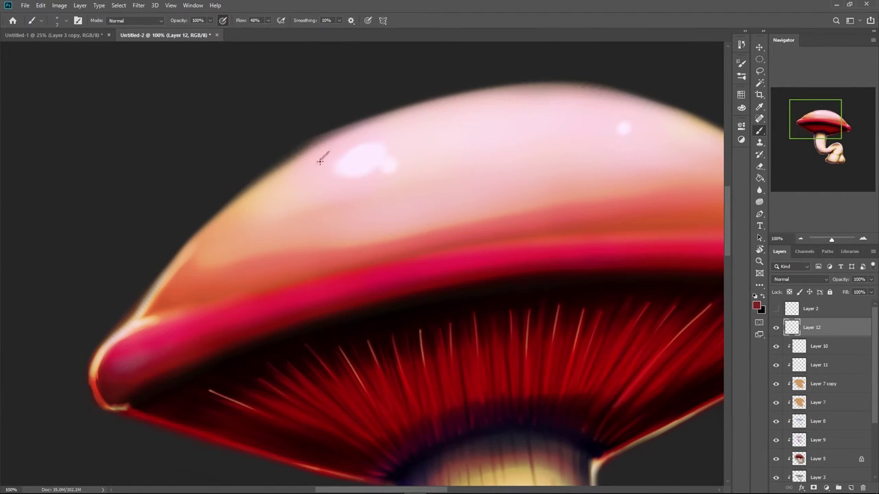
{"action": "left_click_drag", "start_coordinate": [336, 144], "coordinate": [313, 189]}
{"action": "key", "text": "e"}
{"action": "left_click_drag", "start_coordinate": [339, 145], "coordinate": [335, 151]}
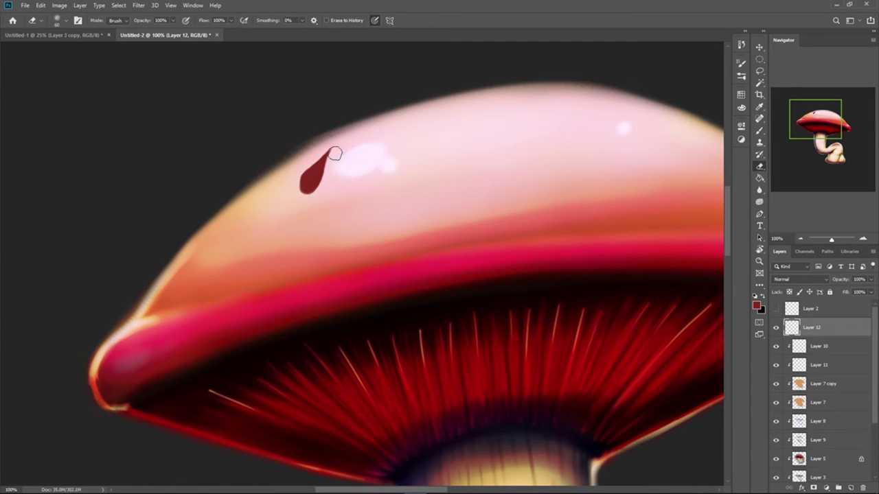
{"action": "key", "text": "b"}
{"action": "key", "text": "e"}
{"action": "left_click_drag", "start_coordinate": [328, 147], "coordinate": [307, 188]}
{"action": "key", "text": "b"}
{"action": "key", "text": "ctrl+z"}
Paint more dark red round spots of varied sizes across the top of the cap
{"action": "mouse_move", "coordinate": [438, 157]}
{"action": "left_mouse_down"}
{"action": "mouse_move", "coordinate": [425, 171]}
{"action": "mouse_move", "coordinate": [437, 168]}
{"action": "left_mouse_up"}
{"action": "left_click_drag", "start_coordinate": [471, 90], "coordinate": [469, 95]}
{"action": "left_click", "coordinate": [426, 112]}
{"action": "scroll", "coordinate": [434, 106], "scroll_direction": "right", "scroll_amount": 3}
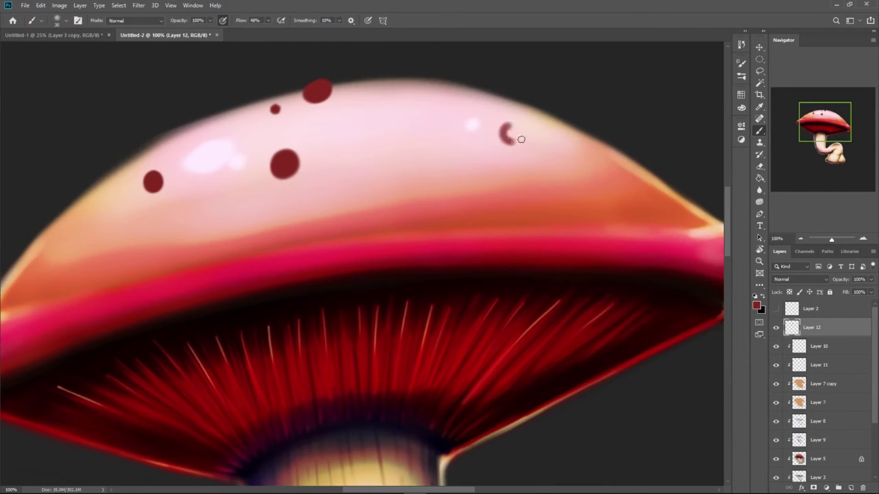
{"action": "left_click_drag", "start_coordinate": [514, 131], "coordinate": [513, 130]}
{"action": "left_click_drag", "start_coordinate": [410, 121], "coordinate": [409, 121]}
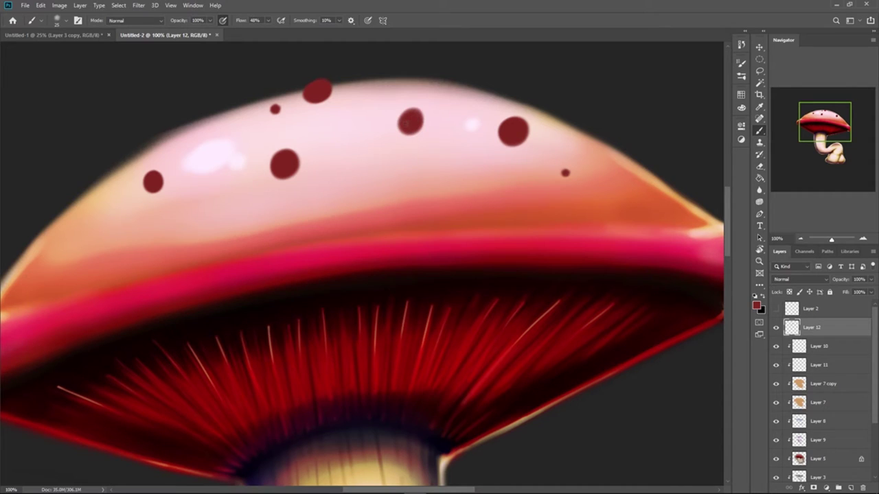
{"action": "left_click", "coordinate": [447, 88]}
Paint small elongated dark red spots on the stem, including along its outer edges and underside
{"action": "scroll", "coordinate": [442, 133], "scroll_direction": "down", "scroll_amount": 5}
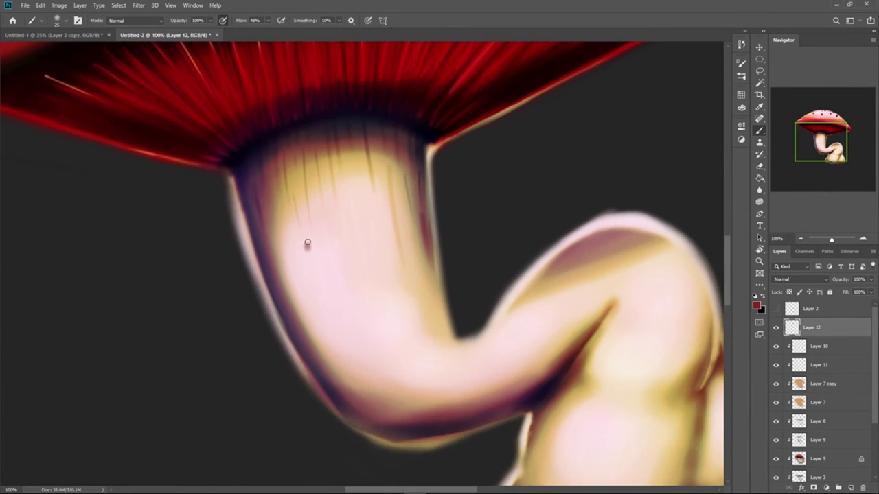
{"action": "left_click_drag", "start_coordinate": [383, 301], "coordinate": [382, 303]}
{"action": "left_click_drag", "start_coordinate": [429, 172], "coordinate": [429, 195]}
{"action": "left_click", "coordinate": [265, 282]}
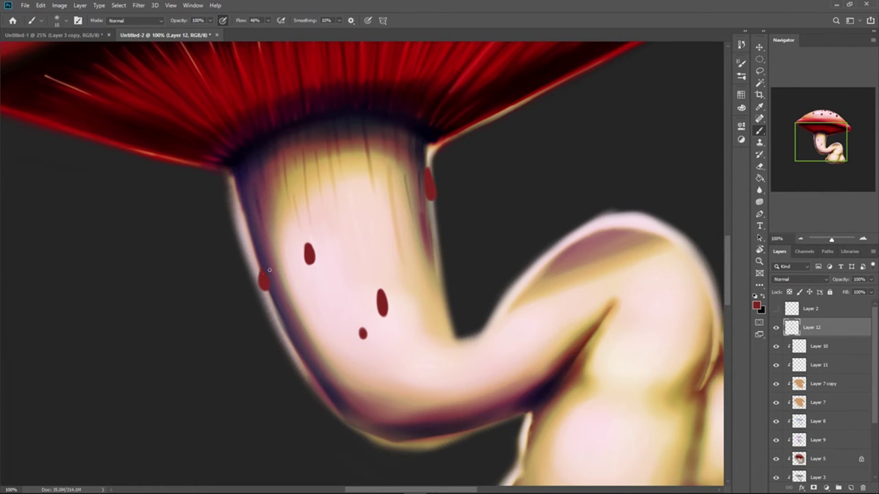
{"action": "left_click_drag", "start_coordinate": [267, 282], "coordinate": [208, 169]}
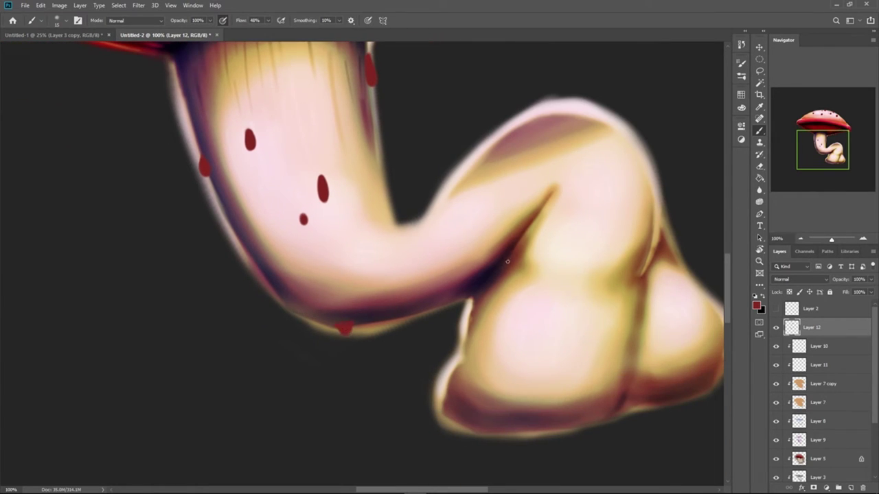
{"action": "left_click", "coordinate": [414, 300]}
Try other blend modes on the spots layer and set it back to Normal
{"action": "key", "text": "ctrl+minus"}
{"action": "key", "text": "ctrl+minus"}
{"action": "key", "text": "ctrl+minus"}
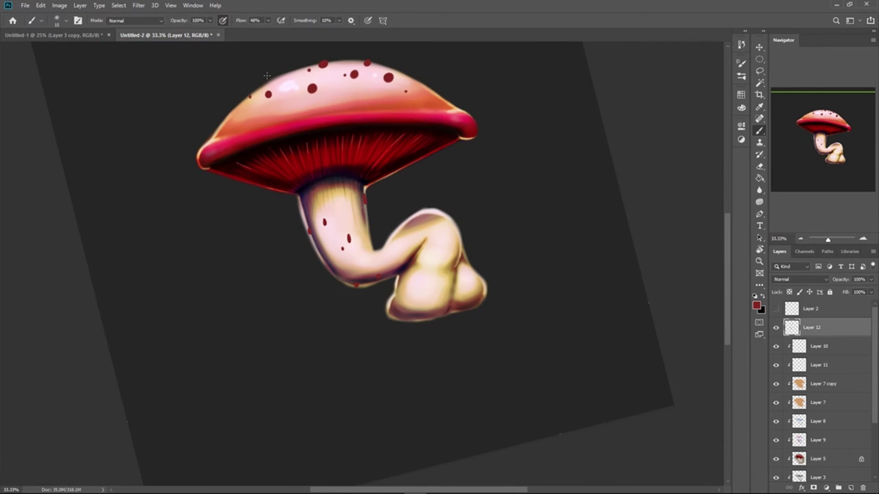
{"action": "key", "text": "ctrl+plus"}
{"action": "key", "text": "ctrl+plus"}
{"action": "key", "text": "ctrl+plus"}
{"action": "left_click", "coordinate": [790, 280]}
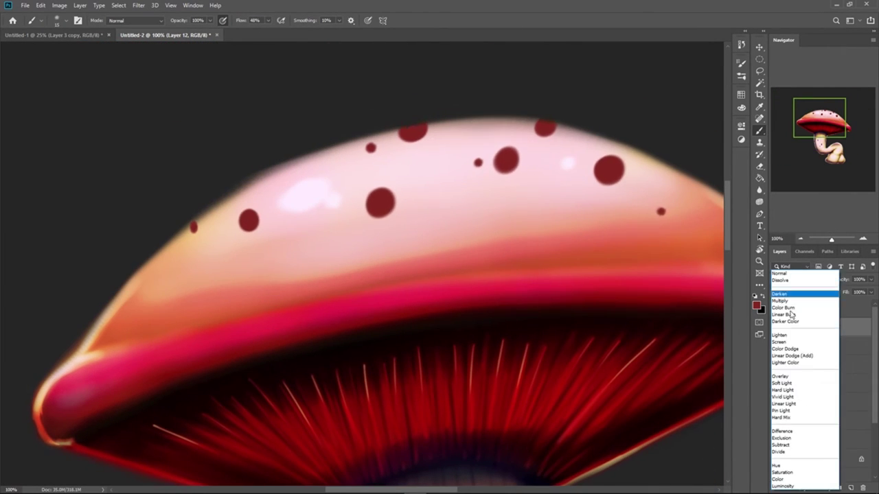
{"action": "left_click", "coordinate": [788, 274]}
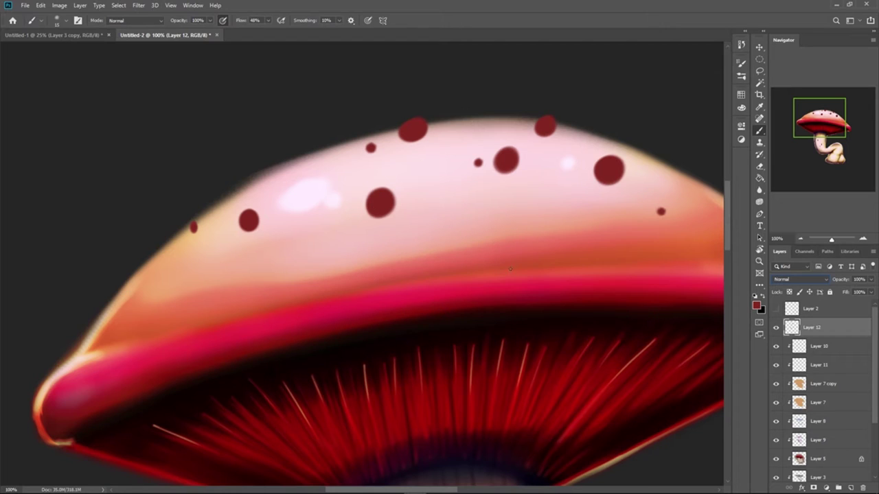
Set the eraser's opacity to 8% and lighten the center of the large spot near the cap's middle
{"action": "key", "text": "e"}
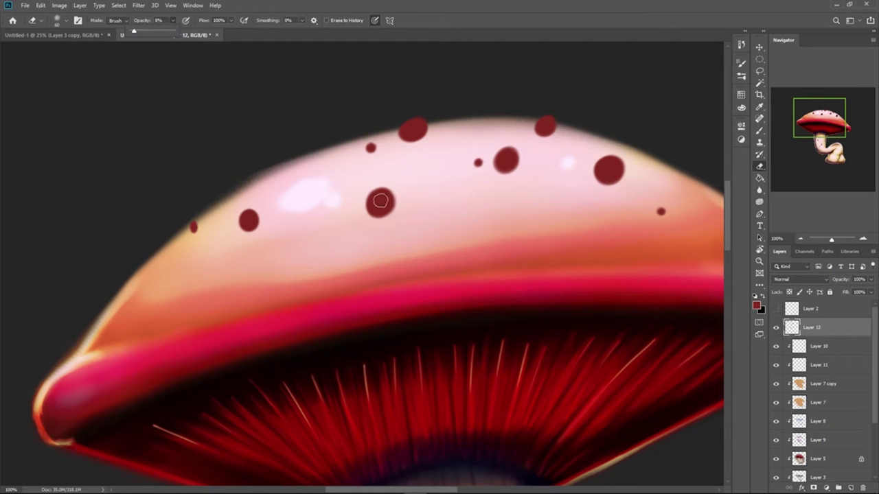
{"action": "key", "text": "bracketleft"}
{"action": "key", "text": "bracketleft"}
{"action": "left_click_drag", "start_coordinate": [382, 200], "coordinate": [382, 203]}
Raise the eraser's opacity to 16% and lighten the centers of the remaining spots on the cap
{"action": "left_click", "coordinate": [173, 21]}
{"action": "left_click_drag", "start_coordinate": [173, 31], "coordinate": [177, 32]}
{"action": "left_click", "coordinate": [188, 62]}
{"action": "left_click_drag", "start_coordinate": [412, 132], "coordinate": [415, 131]}
{"action": "left_click", "coordinate": [414, 130]}
{"action": "left_click", "coordinate": [506, 160]}
{"action": "left_click", "coordinate": [506, 160]}
{"action": "left_click", "coordinate": [506, 160]}
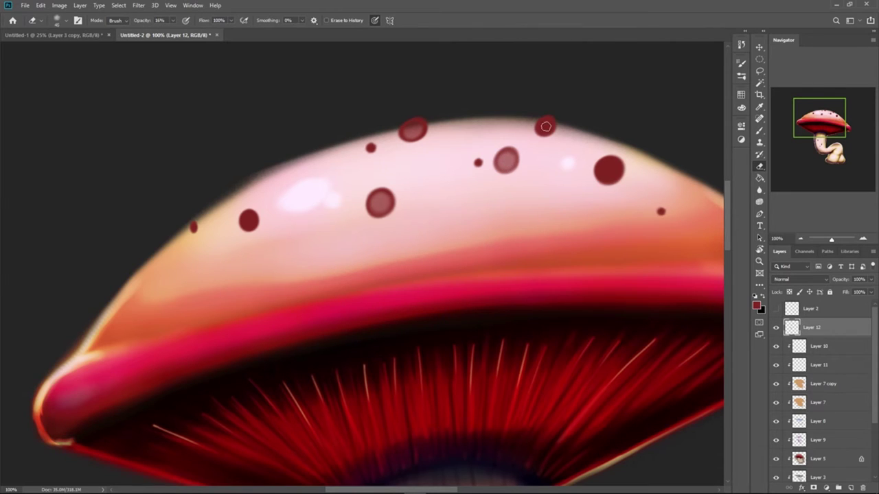
{"action": "left_click", "coordinate": [605, 167]}
{"action": "left_click", "coordinate": [610, 172]}
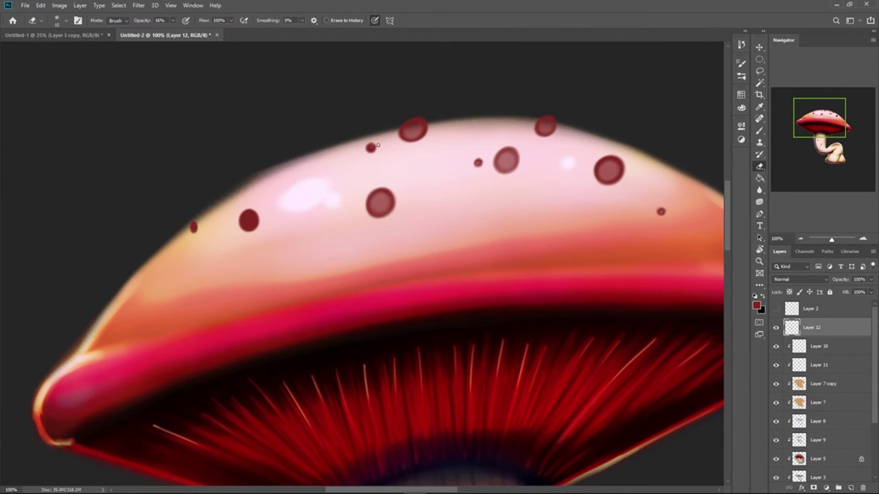
{"action": "left_click", "coordinate": [250, 220]}
Lighten the centers of the dark red spots on the stem with the eraser
{"action": "scroll", "coordinate": [487, 251], "scroll_direction": "down", "scroll_amount": 10}
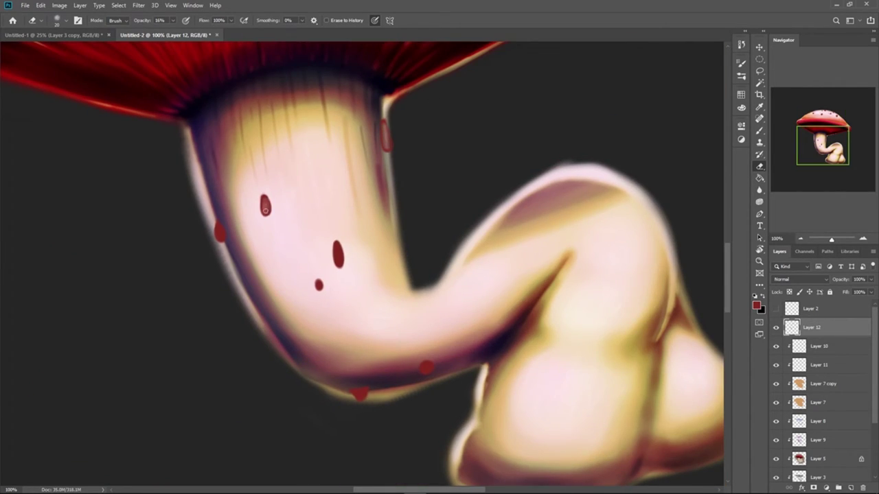
{"action": "left_click_drag", "start_coordinate": [338, 247], "coordinate": [340, 262]}
{"action": "left_click", "coordinate": [319, 285]}
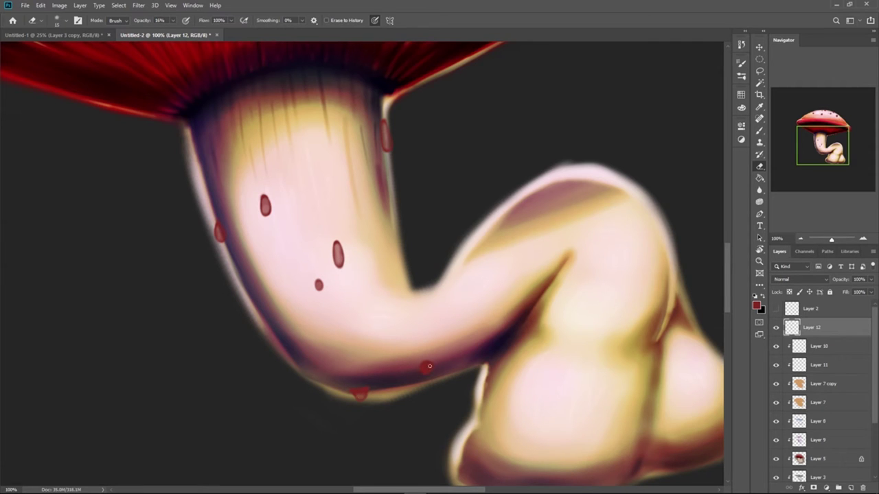
Set the foreground color to a lighter, muted red and paint soft shading inside the cap's spots
{"action": "left_click_drag", "start_coordinate": [296, 82], "coordinate": [424, 310]}
{"action": "left_click", "coordinate": [757, 305]}
{"action": "left_click", "coordinate": [555, 306]}
{"action": "left_click", "coordinate": [692, 264]}
{"action": "key", "text": "b"}
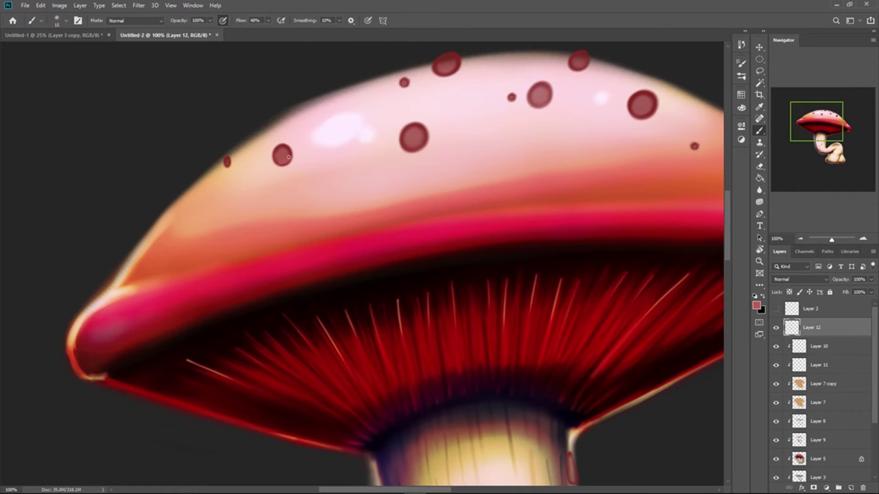
{"action": "key", "text": "]"}
{"action": "key", "text": "]"}
{"action": "mouse_move", "coordinate": [409, 147]}
{"action": "left_mouse_down"}
{"action": "mouse_move", "coordinate": [419, 147]}
{"action": "mouse_move", "coordinate": [405, 144]}
{"action": "left_mouse_up"}
{"action": "left_click_drag", "start_coordinate": [452, 118], "coordinate": [390, 187]}
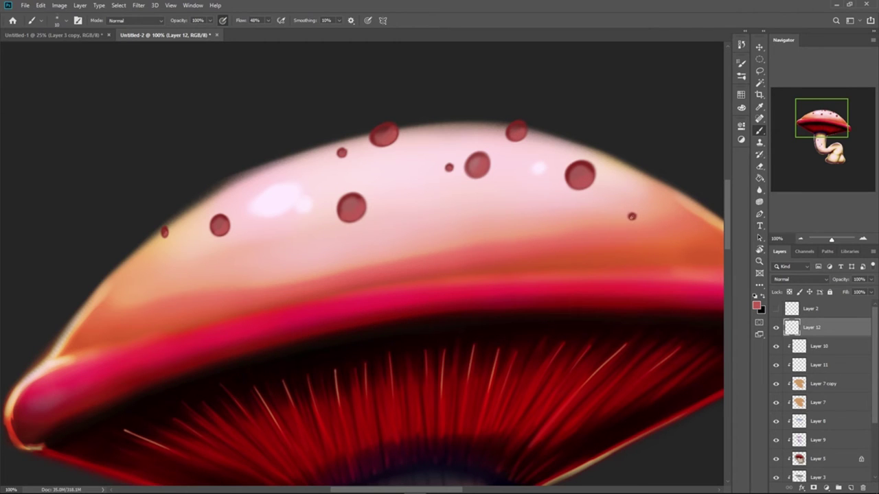
Soften the muted red shading inside the spots on the stem and the large spots on the cap
{"action": "scroll", "coordinate": [646, 200], "scroll_direction": "down", "scroll_amount": 5}
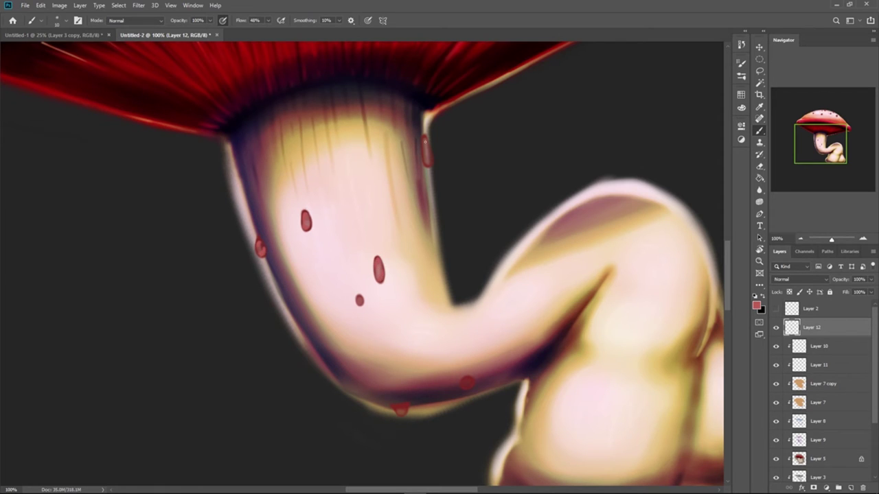
{"action": "key", "text": "bracketright"}
{"action": "left_click_drag", "start_coordinate": [408, 365], "coordinate": [385, 298]}
{"action": "mouse_move", "coordinate": [401, 140]}
{"action": "left_mouse_down"}
{"action": "mouse_move", "coordinate": [451, 274]}
{"action": "mouse_move", "coordinate": [379, 331]}
{"action": "left_mouse_up"}
{"action": "key", "text": "bracketright"}
{"action": "key", "text": "bracketright"}
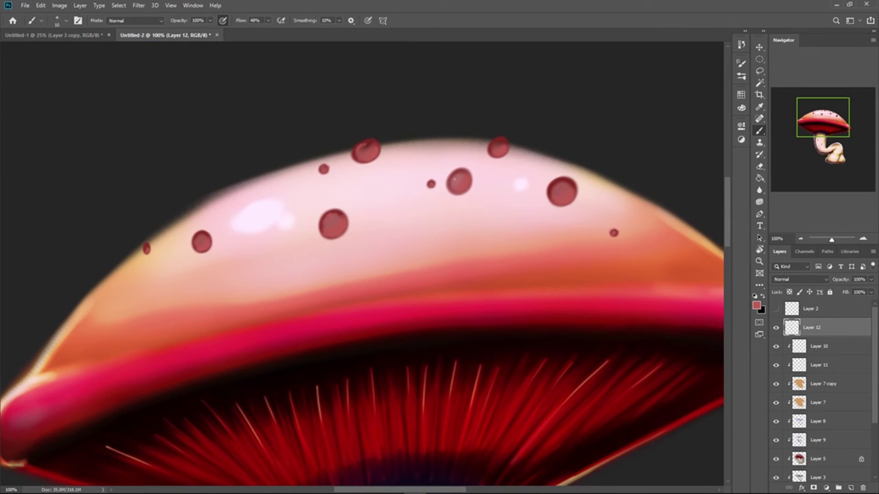
Set the foreground color to light pink and paint small curved highlights inside the cap's spots with a smaller brush
{"action": "key", "text": "bracketleft"}
{"action": "left_click", "coordinate": [757, 306]}
{"action": "left_click", "coordinate": [512, 278]}
{"action": "left_click", "coordinate": [509, 270]}
{"action": "left_click", "coordinate": [691, 263]}
{"action": "left_click_drag", "start_coordinate": [342, 219], "coordinate": [342, 229]}
{"action": "left_click_drag", "start_coordinate": [326, 219], "coordinate": [324, 224]}
{"action": "left_click_drag", "start_coordinate": [468, 178], "coordinate": [465, 190]}
{"action": "left_click_drag", "start_coordinate": [491, 142], "coordinate": [501, 156]}
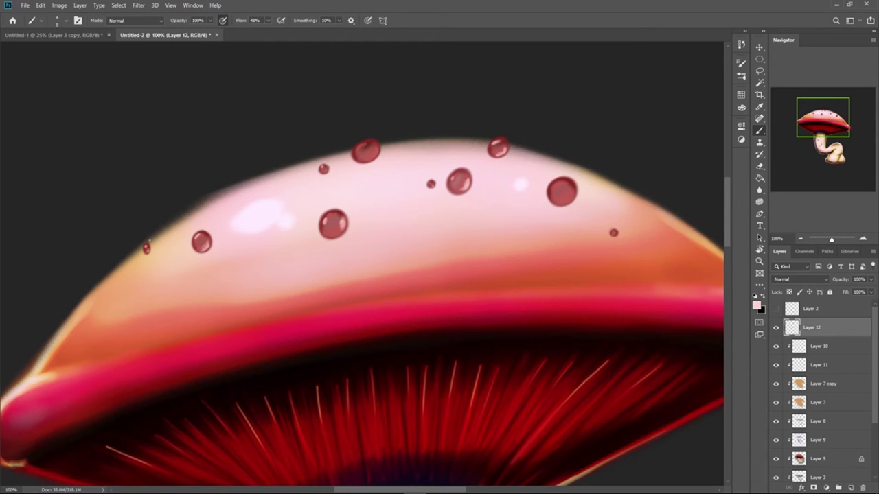
{"action": "left_click_drag", "start_coordinate": [149, 241], "coordinate": [82, 227]}
{"action": "mouse_move", "coordinate": [506, 181]}
{"action": "left_mouse_down"}
{"action": "mouse_move", "coordinate": [499, 192]}
{"action": "mouse_move", "coordinate": [505, 189]}
{"action": "left_mouse_up"}
Add light pink highlights to the stem's spots and to the cap spots still lacking them
{"action": "scroll", "coordinate": [478, 201], "scroll_direction": "down", "scroll_amount": 10}
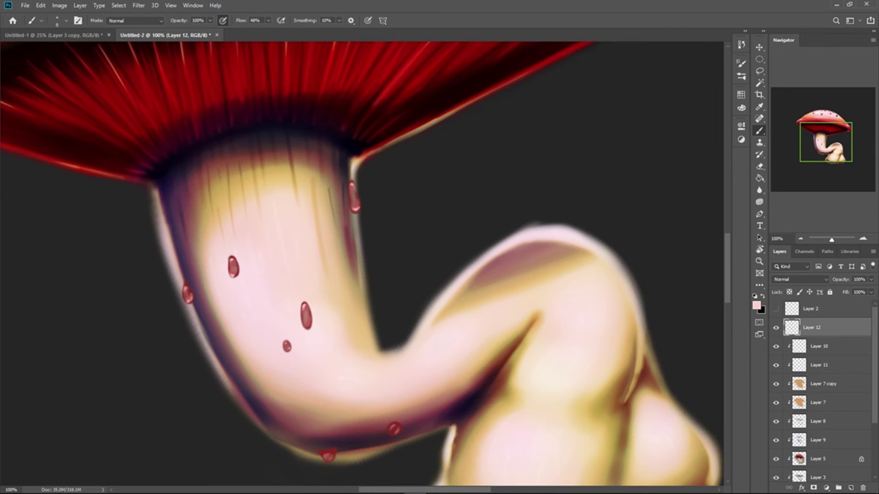
{"action": "left_click_drag", "start_coordinate": [441, 327], "coordinate": [382, 160]}
{"action": "left_click_drag", "start_coordinate": [370, 75], "coordinate": [346, 278]}
{"action": "left_click_drag", "start_coordinate": [397, 183], "coordinate": [390, 191]}
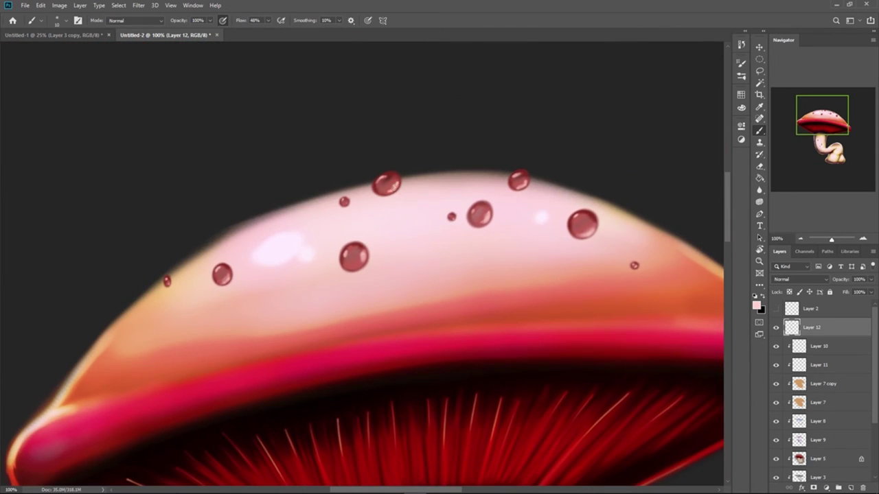
Set the foreground color to a very dark red and paint dark reflections inside the spots on the cap
{"action": "left_click", "coordinate": [756, 306]}
{"action": "left_click", "coordinate": [567, 320]}
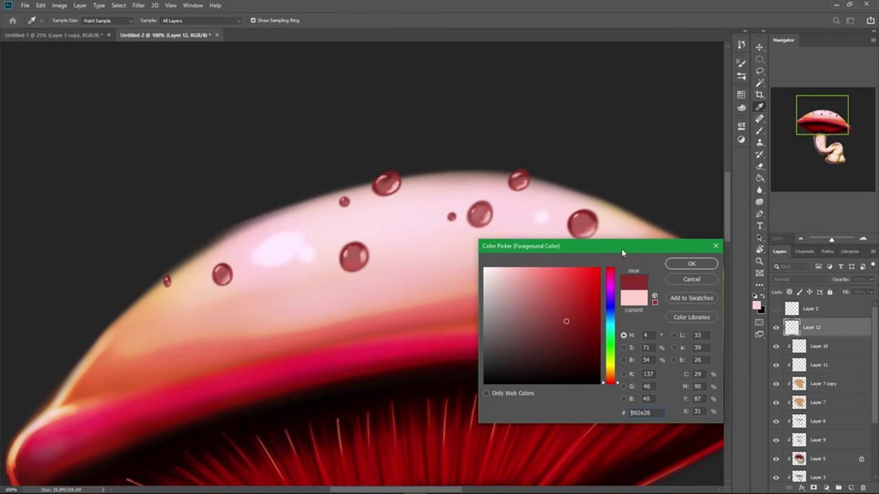
{"action": "left_click", "coordinate": [585, 341]}
{"action": "left_click", "coordinate": [690, 264]}
{"action": "key", "text": "]"}
{"action": "key", "text": "]"}
{"action": "key", "text": "]"}
{"action": "left_click_drag", "start_coordinate": [383, 186], "coordinate": [382, 188]}
{"action": "key", "text": "["}
{"action": "key", "text": "["}
{"action": "key", "text": "["}
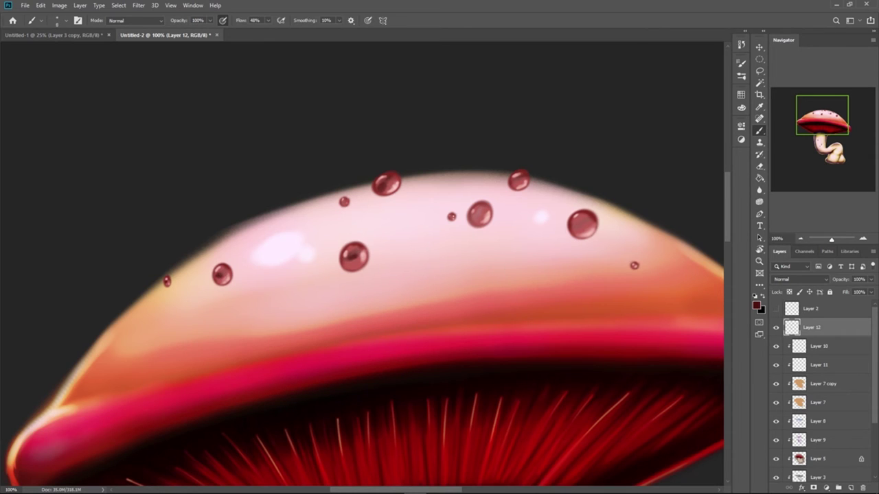
{"action": "key", "text": "bracketright"}
{"action": "key", "text": "bracketleft"}
Paint very dark red reflections inside the spots along the stem
{"action": "scroll", "coordinate": [622, 310], "scroll_direction": "down", "scroll_amount": 5}
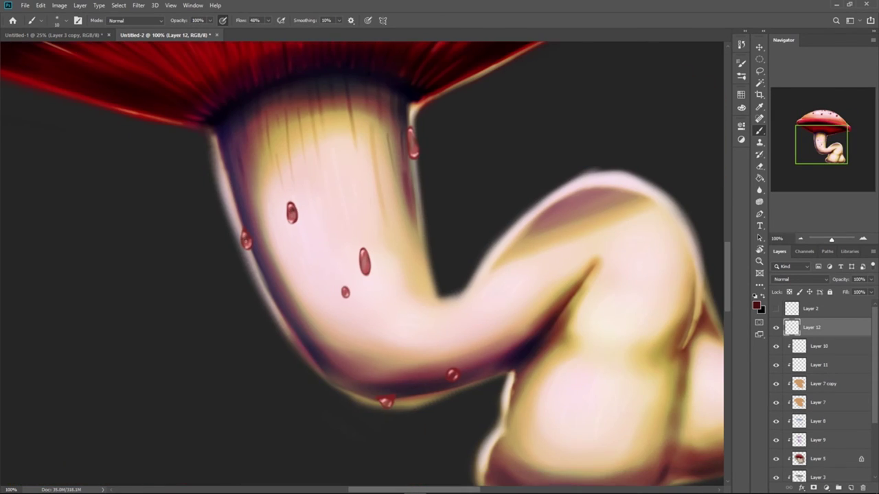
{"action": "left_click", "coordinate": [364, 259]}
{"action": "key", "text": "ctrl+minus"}
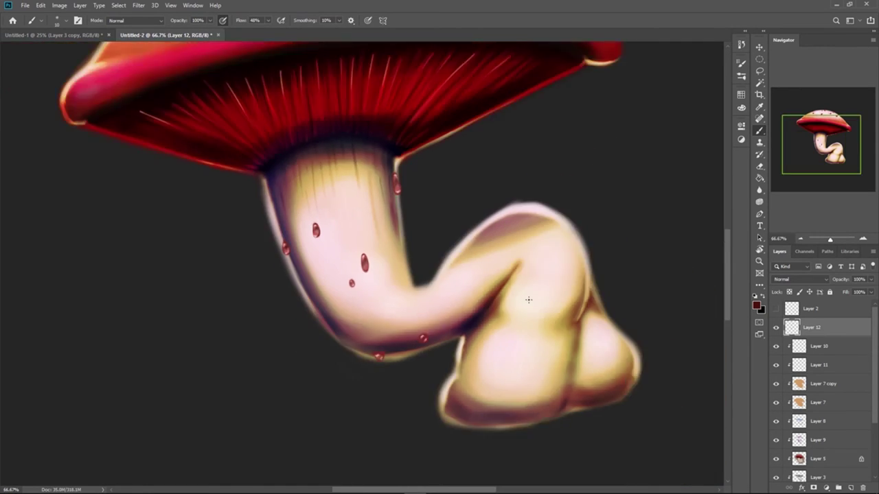
{"action": "key", "text": "ctrl+plus"}
{"action": "left_click_drag", "start_coordinate": [452, 376], "coordinate": [426, 263]}
{"action": "key", "text": "ctrl+minus"}
{"action": "key", "text": "ctrl+minus"}
{"action": "left_click_drag", "start_coordinate": [365, 55], "coordinate": [421, 270]}
Add a new layer between Layer 10 and the spots layer, and set the foreground color to a medium-dark red
{"action": "left_click", "coordinate": [825, 346]}
{"action": "key", "text": "ctrl+shift+n"}
{"action": "left_click", "coordinate": [267, 172]}
{"action": "left_click", "coordinate": [756, 305]}
{"action": "left_click", "coordinate": [585, 311]}
{"action": "left_click", "coordinate": [691, 264]}
Paint soft red cast shadows trailing down the cap from its spots, undoing a misplaced stroke
{"action": "key", "text": "ctrl+plus"}
{"action": "key", "text": "bracketright"}
{"action": "left_click_drag", "start_coordinate": [349, 190], "coordinate": [350, 209]}
{"action": "mouse_move", "coordinate": [371, 136]}
{"action": "left_mouse_down"}
{"action": "mouse_move", "coordinate": [372, 158]}
{"action": "mouse_move", "coordinate": [343, 158]}
{"action": "left_mouse_up"}
{"action": "mouse_move", "coordinate": [435, 162]}
{"action": "left_mouse_down"}
{"action": "mouse_move", "coordinate": [448, 184]}
{"action": "mouse_move", "coordinate": [418, 164]}
{"action": "left_mouse_up"}
{"action": "key", "text": "ctrl+z"}
{"action": "key", "text": "bracketleft"}
{"action": "key", "text": "bracketleft"}
{"action": "key", "text": "bracketleft"}
{"action": "key", "text": "bracketleft"}
{"action": "key", "text": "bracketleft"}
{"action": "mouse_move", "coordinate": [262, 200]}
{"action": "left_mouse_down"}
{"action": "mouse_move", "coordinate": [217, 266]}
{"action": "mouse_move", "coordinate": [215, 213]}
{"action": "left_mouse_up"}
Try a soft shadow stroke on the cap with a much larger brush
{"action": "key", "text": "r"}
{"action": "left_click_drag", "start_coordinate": [195, 245], "coordinate": [258, 396]}
{"action": "key", "text": "b"}
{"action": "key", "text": "bracketright"}
{"action": "key", "text": "bracketright"}
{"action": "key", "text": "bracketright"}
{"action": "key", "text": "bracketright"}
{"action": "key", "text": "bracketright"}
{"action": "key", "text": "bracketright"}
{"action": "key", "text": "bracketright"}
{"action": "key", "text": "bracketright"}
{"action": "key", "text": "bracketright"}
{"action": "key", "text": "bracketright"}
{"action": "left_click_drag", "start_coordinate": [306, 109], "coordinate": [400, 72]}
{"action": "key", "text": "ctrl+z"}
{"action": "key", "text": "bracketleft"}
{"action": "key", "text": "bracketleft"}
{"action": "key", "text": "bracketleft"}
{"action": "key", "text": "bracketleft"}
{"action": "key", "text": "bracketleft"}
{"action": "key", "text": "bracketleft"}
Paint short, soft red shadows beside the spots on the stem
{"action": "key", "text": "r"}
{"action": "mouse_move", "coordinate": [367, 116]}
{"action": "left_mouse_down"}
{"action": "mouse_move", "coordinate": [461, 155]}
{"action": "mouse_move", "coordinate": [511, 154]}
{"action": "left_mouse_up"}
{"action": "key", "text": "ctrl+minus"}
{"action": "key", "text": "ctrl+minus"}
{"action": "key", "text": "ctrl+plus"}
{"action": "key", "text": "ctrl+plus"}
{"action": "key", "text": "ctrl+plus"}
{"action": "key", "text": "b"}
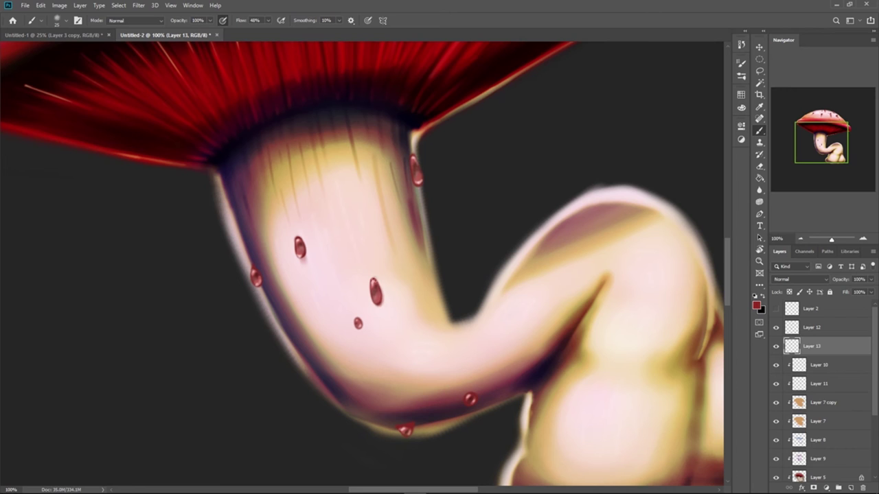
{"action": "left_click_drag", "start_coordinate": [301, 257], "coordinate": [306, 249]}
{"action": "left_click_drag", "start_coordinate": [384, 295], "coordinate": [361, 329]}
{"action": "key", "text": "space"}
{"action": "left_click_drag", "start_coordinate": [400, 360], "coordinate": [348, 272]}
{"action": "left_click_drag", "start_coordinate": [420, 320], "coordinate": [422, 319]}
{"action": "key", "text": "space"}
{"action": "left_click_drag", "start_coordinate": [518, 188], "coordinate": [530, 225]}
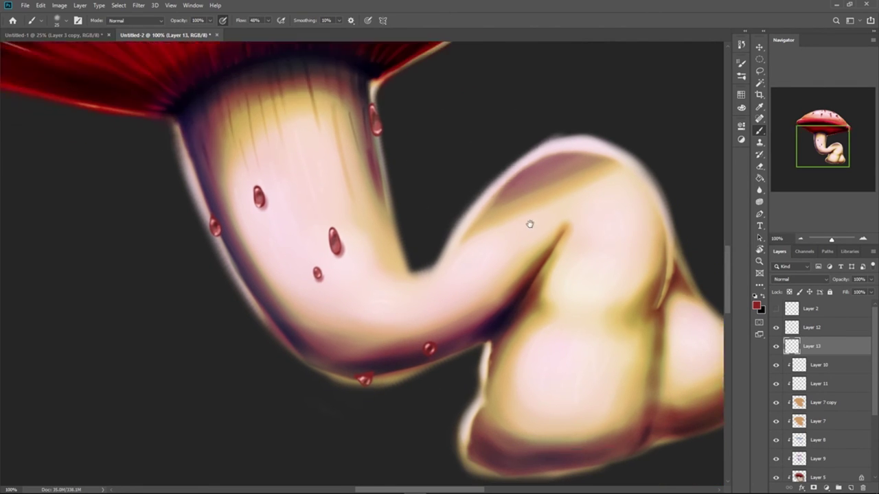
Set the foreground color to white and make the spots layer, Layer 12, active for painting
{"action": "key", "text": "ctrl+minus"}
{"action": "key", "text": "ctrl+minus"}
{"action": "key", "text": "ctrl+minus"}
{"action": "key", "text": "ctrl+minus"}
{"action": "key", "text": "r"}
{"action": "mouse_move", "coordinate": [529, 173]}
{"action": "left_mouse_down"}
{"action": "mouse_move", "coordinate": [542, 201]}
{"action": "mouse_move", "coordinate": [520, 143]}
{"action": "left_mouse_up"}
{"action": "key", "text": "d"}
{"action": "key", "text": "x"}
{"action": "key", "text": "b"}
{"action": "left_click", "coordinate": [824, 327]}
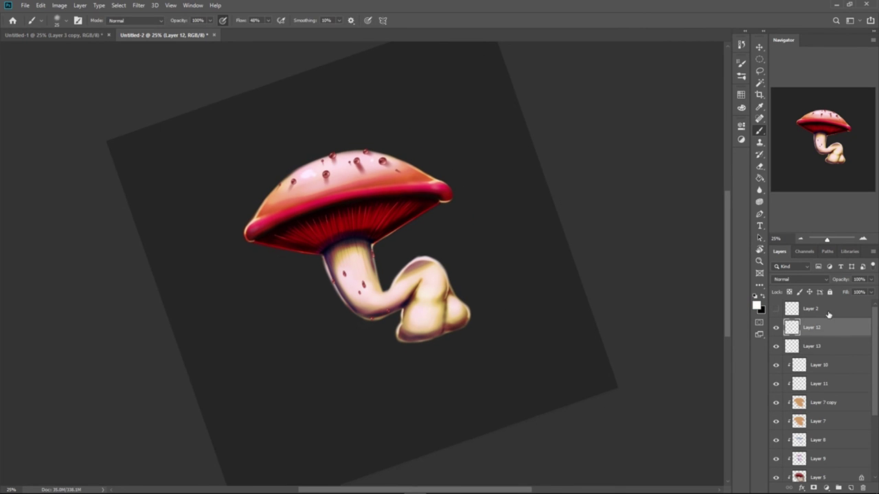
Shrink the brush to a few pixels and dot bright white highlights on the spot at the stem's left edge
{"action": "key", "text": "ctrl+plus"}
{"action": "key", "text": "ctrl+plus"}
{"action": "key", "text": "ctrl+plus"}
{"action": "key", "text": "ctrl+plus"}
{"action": "key", "text": "ctrl+plus"}
{"action": "key", "text": "bracketleft"}
{"action": "key", "text": "bracketleft"}
{"action": "key", "text": "bracketleft"}
{"action": "key", "text": "bracketleft"}
{"action": "key", "text": "bracketleft"}
{"action": "key", "text": "bracketleft"}
{"action": "key", "text": "bracketleft"}
{"action": "key", "text": "bracketleft"}
{"action": "key", "text": "bracketleft"}
{"action": "key", "text": "space"}
{"action": "left_click_drag", "start_coordinate": [225, 365], "coordinate": [247, 235]}
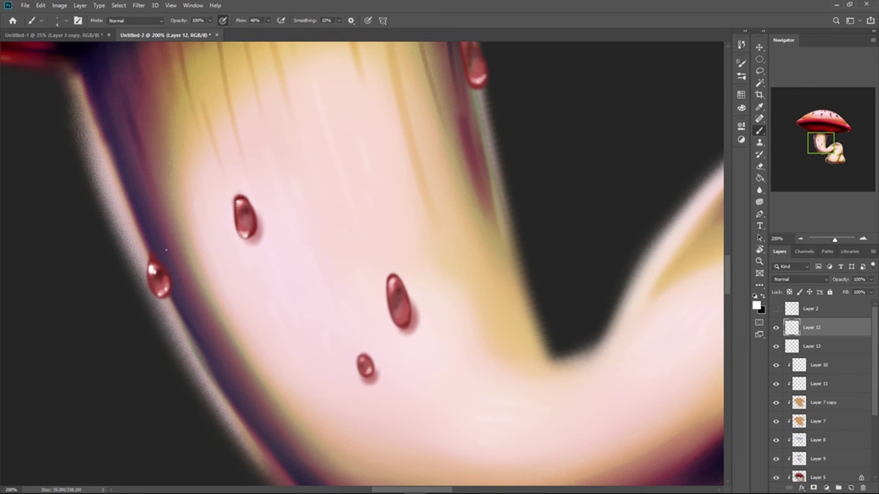
Dot white highlights on the remaining stem spots, including the two along its lower bend
{"action": "scroll", "coordinate": [395, 261], "scroll_direction": "up", "scroll_amount": 2}
{"action": "left_click_drag", "start_coordinate": [414, 201], "coordinate": [420, 206]}
{"action": "scroll", "coordinate": [430, 162], "scroll_direction": "down", "scroll_amount": 3}
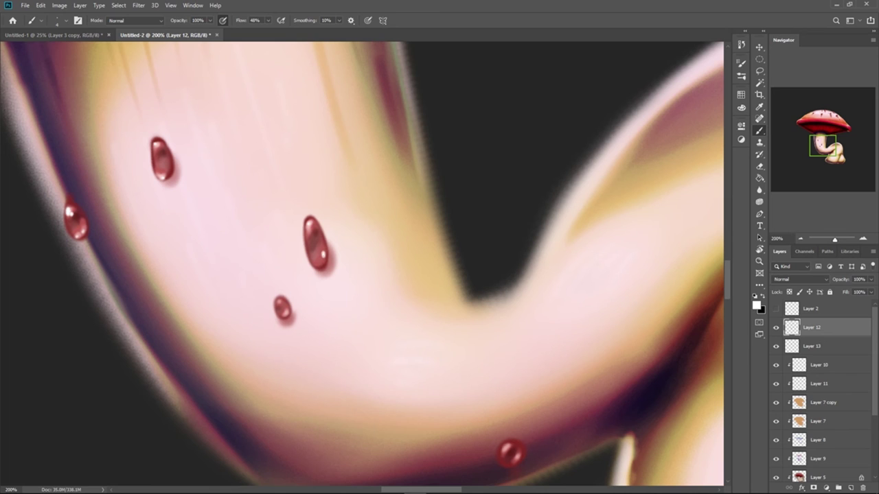
{"action": "scroll", "coordinate": [302, 289], "scroll_direction": "down", "scroll_amount": 3}
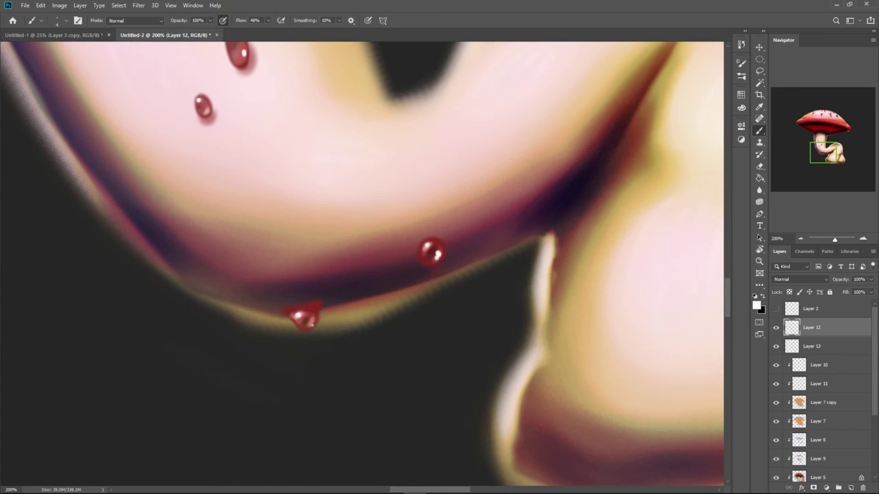
Paint white highlights on the large spots across the cap's middle and upper edge, adjusting the brush size
{"action": "scroll", "coordinate": [322, 298], "scroll_direction": "up", "scroll_amount": 15}
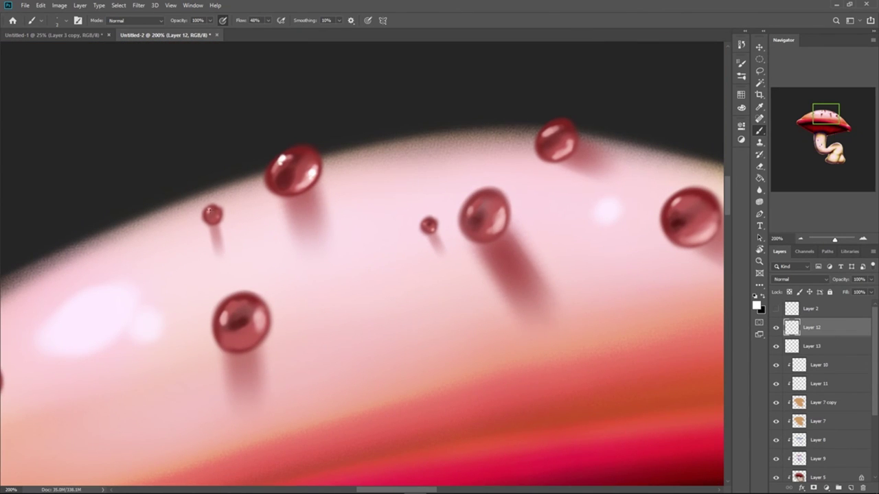
{"action": "left_click_drag", "start_coordinate": [263, 328], "coordinate": [263, 322]}
{"action": "left_click_drag", "start_coordinate": [470, 210], "coordinate": [470, 212]}
{"action": "left_click_drag", "start_coordinate": [504, 215], "coordinate": [503, 226]}
{"action": "key", "text": "bracketright"}
{"action": "key", "text": "bracketright"}
{"action": "left_click_drag", "start_coordinate": [551, 128], "coordinate": [570, 146]}
{"action": "left_click", "coordinate": [554, 136]}
{"action": "left_click_drag", "start_coordinate": [578, 112], "coordinate": [344, 77]}
{"action": "left_click_drag", "start_coordinate": [480, 186], "coordinate": [476, 190]}
Add small white highlights to the spots on the cap's left side
{"action": "key", "text": "bracketleft"}
{"action": "mouse_move", "coordinate": [467, 293]}
{"action": "left_mouse_down"}
{"action": "mouse_move", "coordinate": [397, 255]}
{"action": "mouse_move", "coordinate": [348, 243]}
{"action": "left_mouse_up"}
{"action": "left_click_drag", "start_coordinate": [254, 255], "coordinate": [694, 206]}
{"action": "key", "text": "bracketright"}
{"action": "key", "text": "bracketright"}
{"action": "left_click_drag", "start_coordinate": [384, 235], "coordinate": [387, 238]}
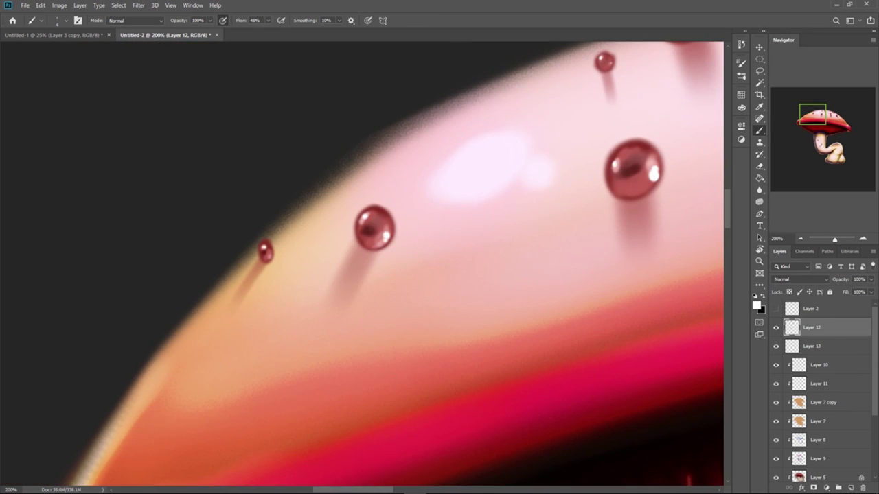
Straighten the rotated canvas view and examine the glossy spots and shadows across the whole mushroom
{"action": "key", "text": "ctrl+minus"}
{"action": "key", "text": "ctrl+minus"}
{"action": "key", "text": "ctrl+minus"}
{"action": "left_click_drag", "start_coordinate": [556, 373], "coordinate": [479, 236]}
{"action": "key", "text": "r"}
{"action": "left_click_drag", "start_coordinate": [614, 159], "coordinate": [626, 195]}
{"action": "left_click_drag", "start_coordinate": [475, 217], "coordinate": [487, 304]}
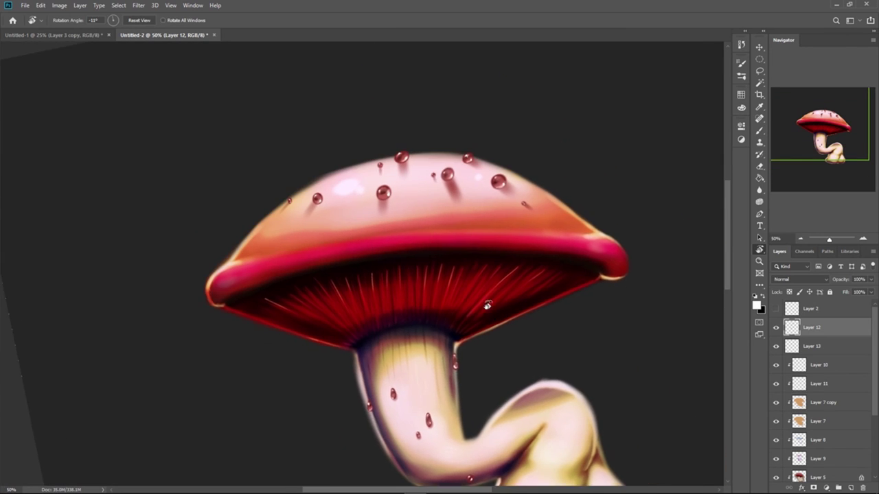
Try the Color Dodge blend mode on Layer 12, checking the spot highlights, and return the layer to Normal
{"action": "key", "text": "ctrl+plus"}
{"action": "key", "text": "ctrl+plus"}
{"action": "left_click_drag", "start_coordinate": [456, 197], "coordinate": [398, 265]}
{"action": "left_click", "coordinate": [801, 280]}
{"action": "left_click", "coordinate": [790, 349]}
{"action": "key", "text": "ctrl+plus"}
{"action": "left_click_drag", "start_coordinate": [405, 135], "coordinate": [443, 263]}
{"action": "left_click", "coordinate": [801, 280]}
{"action": "left_click", "coordinate": [790, 273]}
{"action": "key", "text": "ctrl+minus"}
{"action": "mouse_move", "coordinate": [559, 138]}
{"action": "left_mouse_down"}
{"action": "mouse_move", "coordinate": [563, 159]}
{"action": "mouse_move", "coordinate": [582, 171]}
{"action": "left_mouse_up"}
{"action": "key", "text": "ctrl+minus"}
{"action": "key", "text": "ctrl+minus"}
{"action": "key", "text": "ctrl+minus"}
Try painting thin crossing white light streaks over the highlight of the large spot on the cap's upper edge
{"action": "key", "text": "b"}
{"action": "key", "text": "ctrl+plus"}
{"action": "key", "text": "ctrl+plus"}
{"action": "key", "text": "ctrl+plus"}
{"action": "key", "text": "ctrl+plus"}
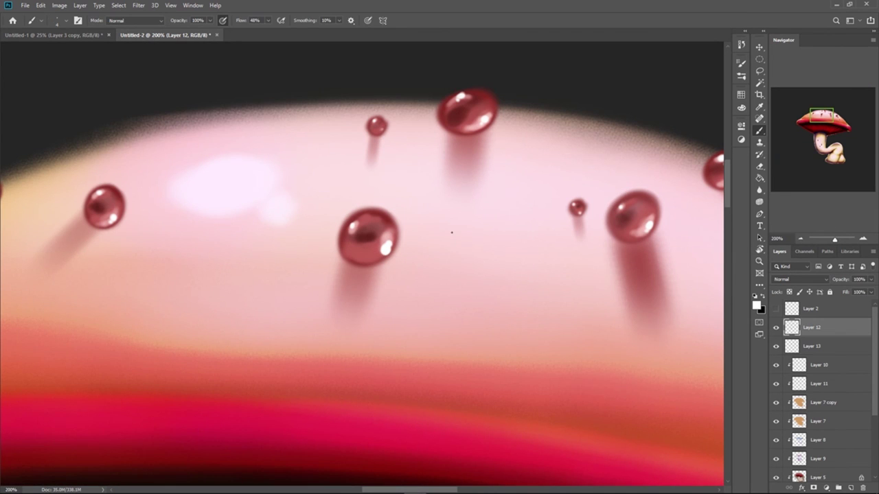
{"action": "left_click_drag", "start_coordinate": [461, 129], "coordinate": [461, 60]}
{"action": "key", "text": "r"}
{"action": "left_click_drag", "start_coordinate": [590, 144], "coordinate": [540, 55]}
{"action": "key", "text": "b"}
{"action": "left_click_drag", "start_coordinate": [455, 78], "coordinate": [460, 133]}
{"action": "key", "text": "r"}
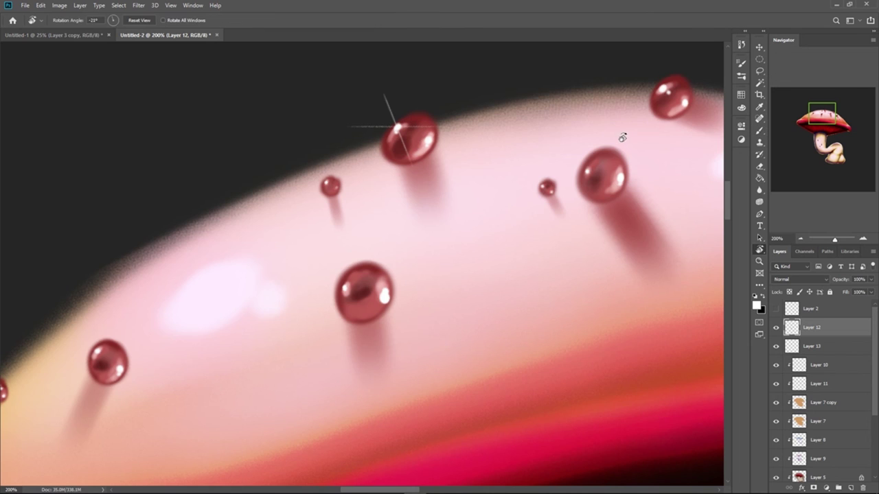
Paint thin crossing white light streaks over the highlight of the medium spot on the cap's left side
{"action": "key", "text": "ctrl+minus"}
{"action": "key", "text": "ctrl+minus"}
{"action": "key", "text": "b"}
{"action": "key", "text": "ctrl+plus"}
{"action": "key", "text": "ctrl+plus"}
{"action": "key", "text": "ctrl+plus"}
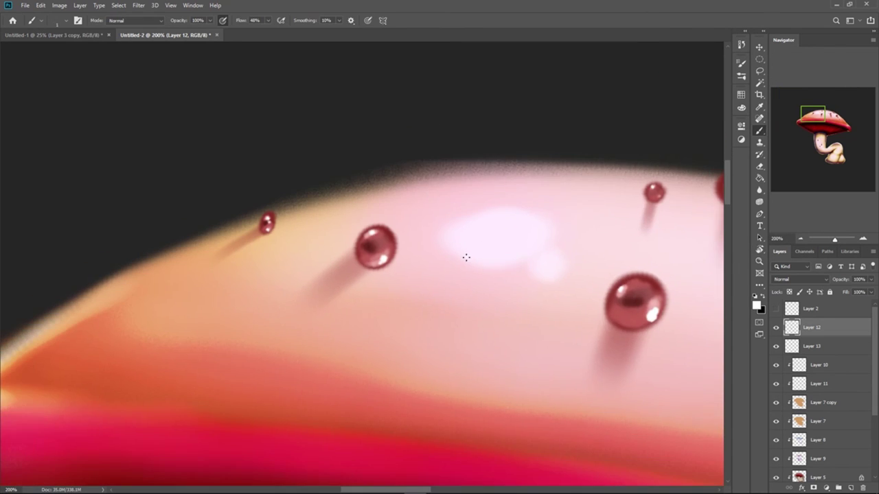
{"action": "left_click_drag", "start_coordinate": [375, 161], "coordinate": [375, 267]}
{"action": "key", "text": "r"}
{"action": "mouse_move", "coordinate": [571, 227]}
{"action": "left_mouse_down"}
{"action": "mouse_move", "coordinate": [501, 98]}
{"action": "mouse_move", "coordinate": [479, 83]}
{"action": "left_mouse_up"}
{"action": "key", "text": "b"}
{"action": "left_click_drag", "start_coordinate": [277, 223], "coordinate": [449, 222]}
Try the Color Burn blend mode on the shadow layer, Layer 13, and test other modes on Layer 12 before returning it to Normal
{"action": "key", "text": "r"}
{"action": "key", "text": "ctrl+minus"}
{"action": "key", "text": "ctrl+minus"}
{"action": "key", "text": "ctrl+minus"}
{"action": "key", "text": "ctrl+minus"}
{"action": "key", "text": "ctrl+minus"}
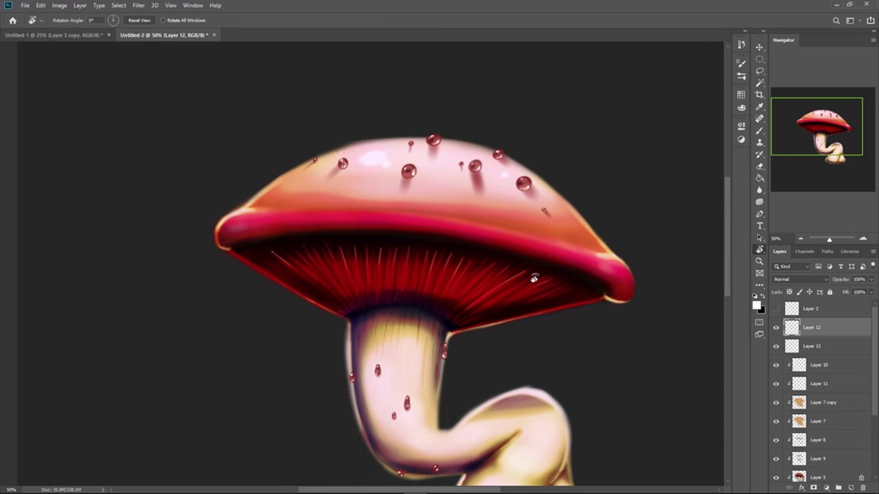
{"action": "left_click", "coordinate": [816, 347]}
{"action": "left_click", "coordinate": [797, 280]}
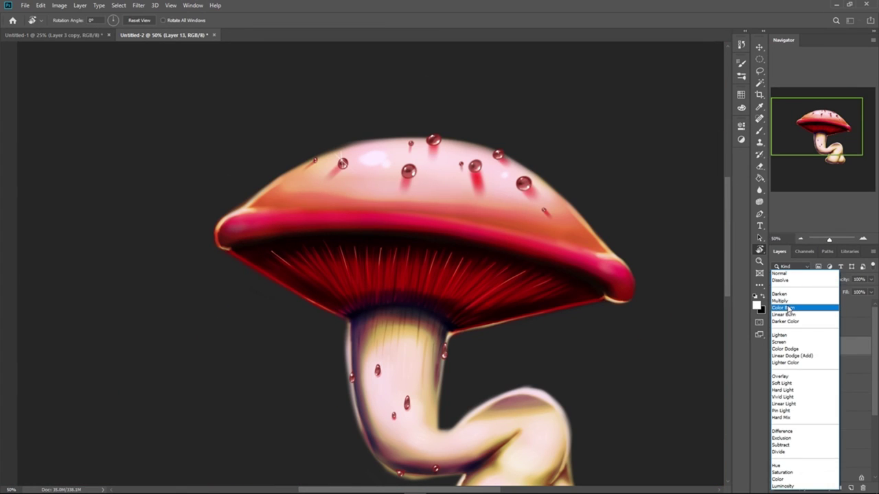
{"action": "left_click", "coordinate": [789, 307]}
{"action": "left_click", "coordinate": [817, 328]}
{"action": "left_click", "coordinate": [796, 279]}
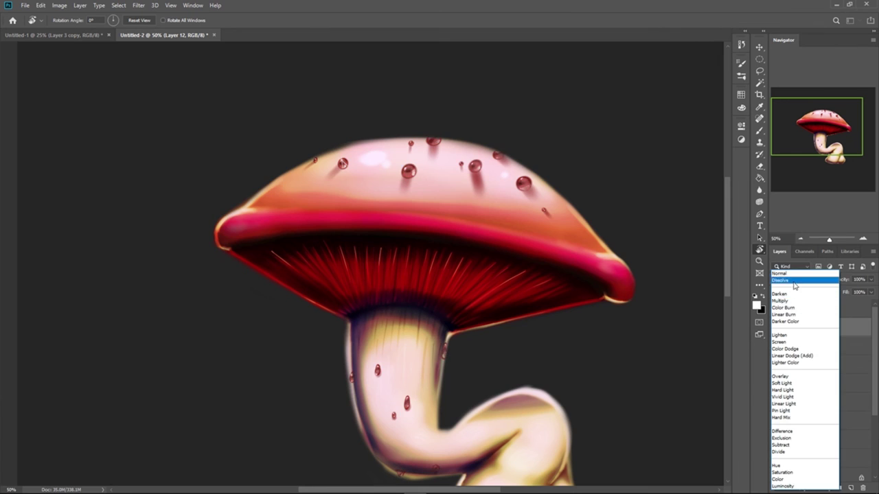
{"action": "left_click", "coordinate": [786, 274]}
Flip the canvas horizontally so the whole mushroom faces the other way
{"action": "left_click_drag", "start_coordinate": [666, 336], "coordinate": [669, 294]}
{"action": "key", "text": "ctrl+minus"}
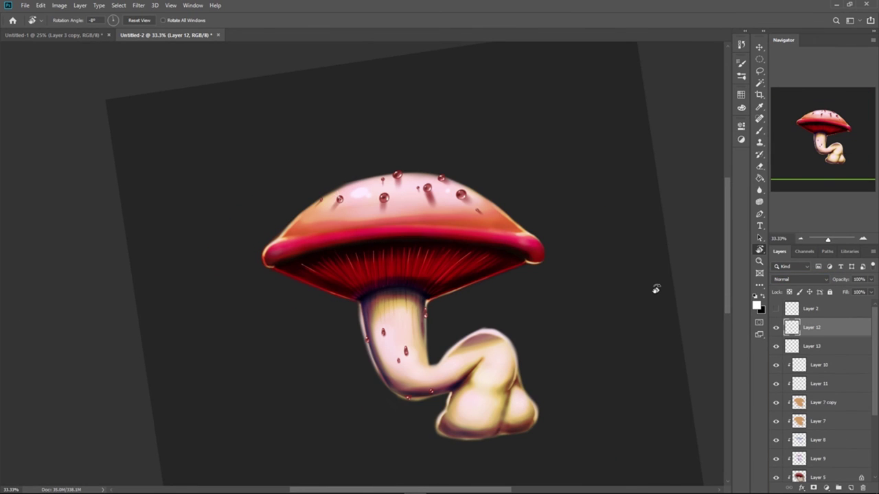
{"action": "key", "text": "ctrl+plus"}
{"action": "key", "text": "ctrl+plus"}
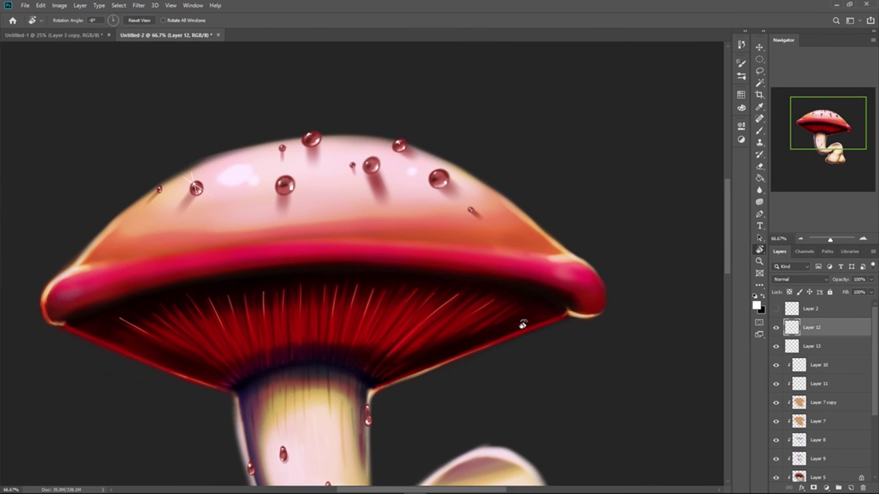
{"action": "key", "text": "ctrl+minus"}
{"action": "left_click_drag", "start_coordinate": [519, 324], "coordinate": [467, 265]}
Select the mushroom's layers together, from Layer 12 and Layer 13 down through the clipped color and shading layers
{"action": "left_click", "coordinate": [817, 347], "text": "ctrl"}
{"action": "left_click", "coordinate": [826, 365], "text": "ctrl"}
{"action": "left_click_drag", "start_coordinate": [874, 377], "coordinate": [874, 415]}
{"action": "left_click", "coordinate": [828, 320], "text": "ctrl"}
{"action": "left_click", "coordinate": [828, 338], "text": "ctrl"}
{"action": "left_click", "coordinate": [828, 357], "text": "ctrl"}
{"action": "left_click", "coordinate": [830, 376], "text": "ctrl"}
{"action": "left_click", "coordinate": [831, 396], "text": "ctrl"}
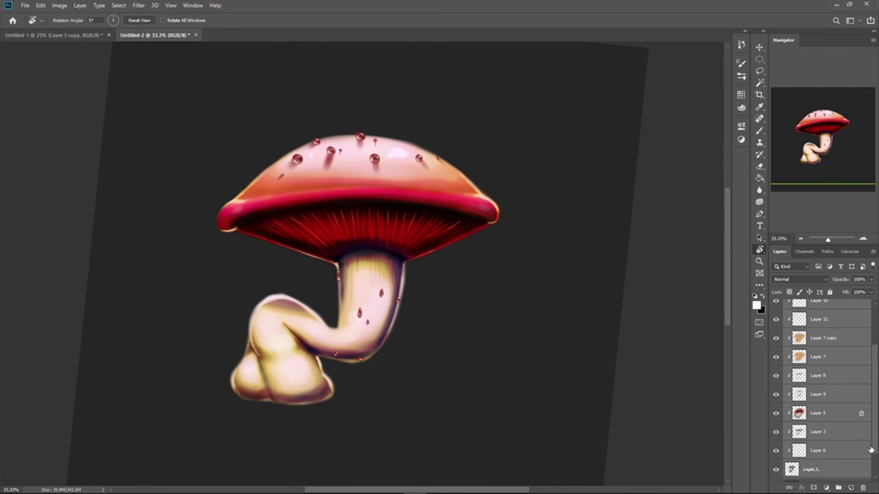